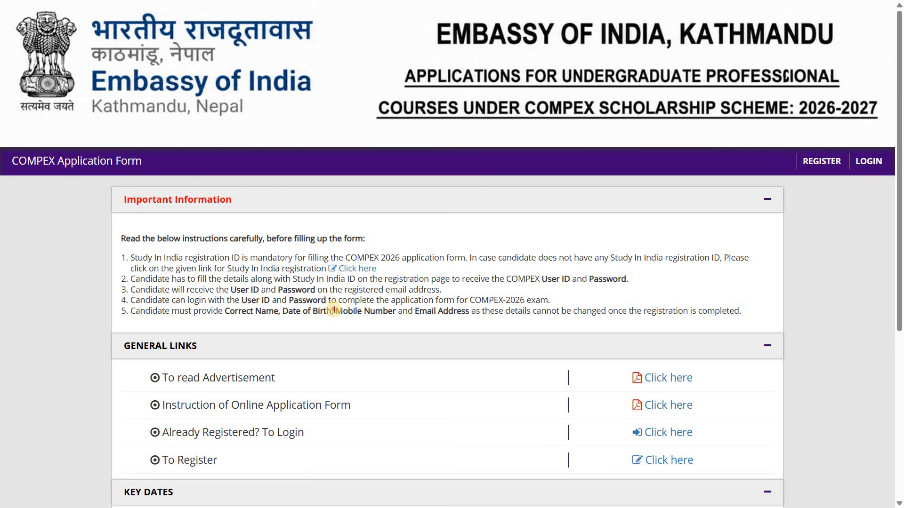
# Step: Examine the fifth instruction on providing the correct name, date of birth, mobile number and email address
pyautogui.moveTo(334, 311); pyautogui.dragTo(469, 313)
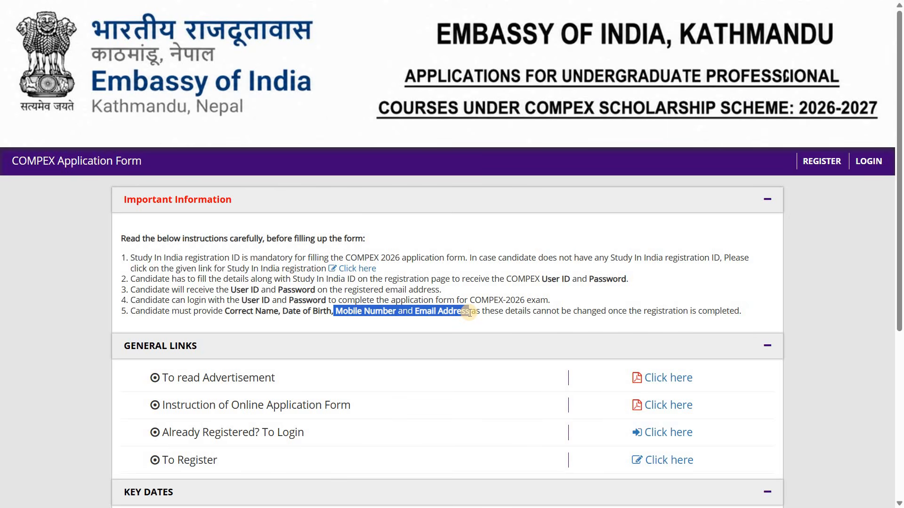
pyautogui.click(365, 316)
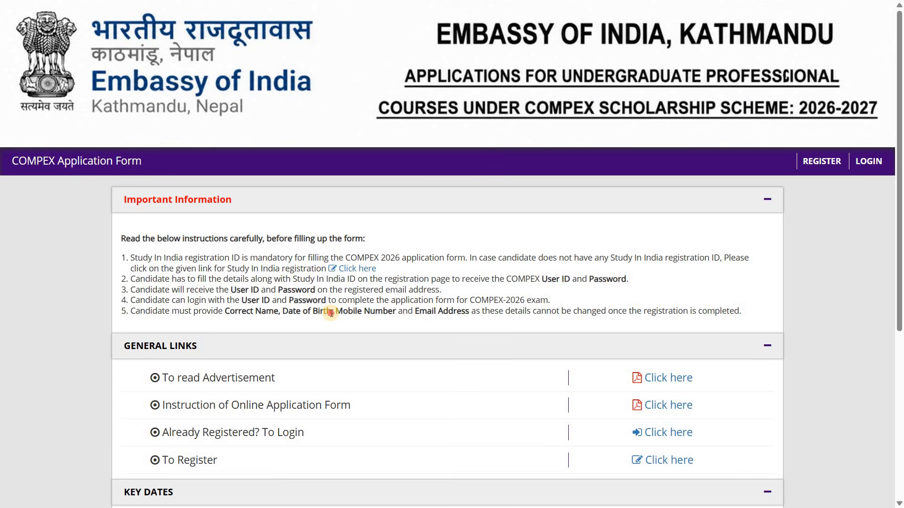
pyautogui.moveTo(332, 311); pyautogui.dragTo(288, 314)
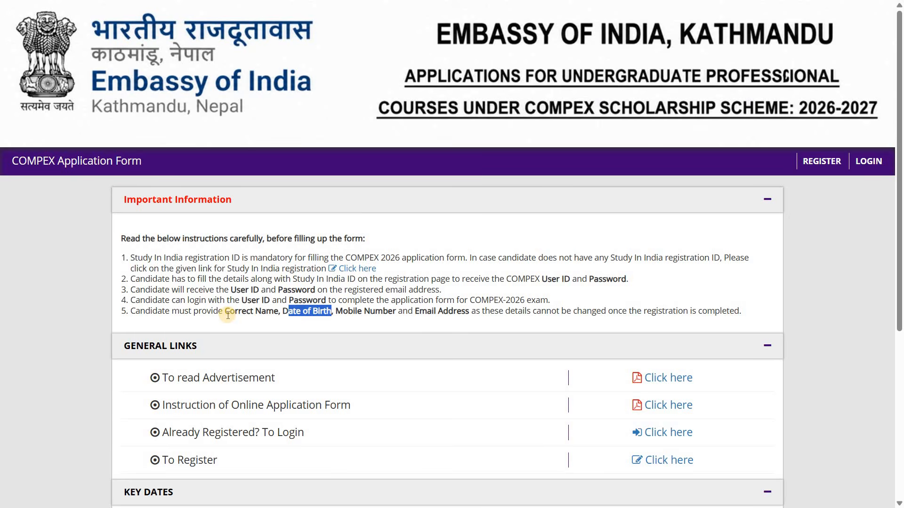
pyautogui.click(278, 310)
pyautogui.moveTo(224, 311); pyautogui.dragTo(281, 311)
pyautogui.click(323, 317)
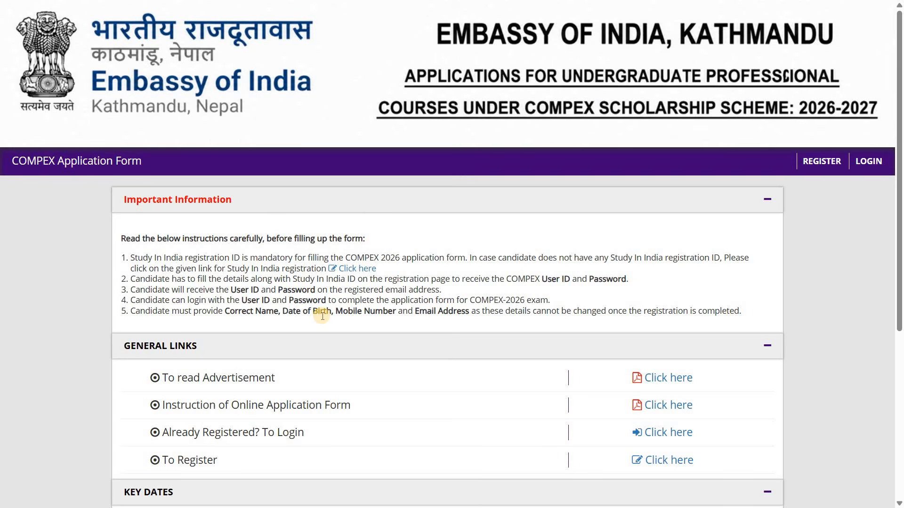
# Step: Go to the Study In India site from the registration link and open its Student Registration form
pyautogui.click(365, 273)
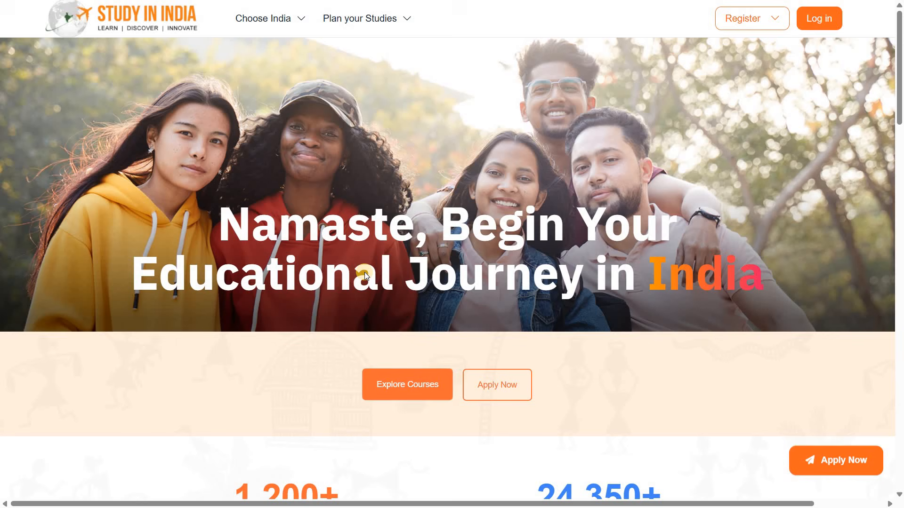
pyautogui.click(777, 22)
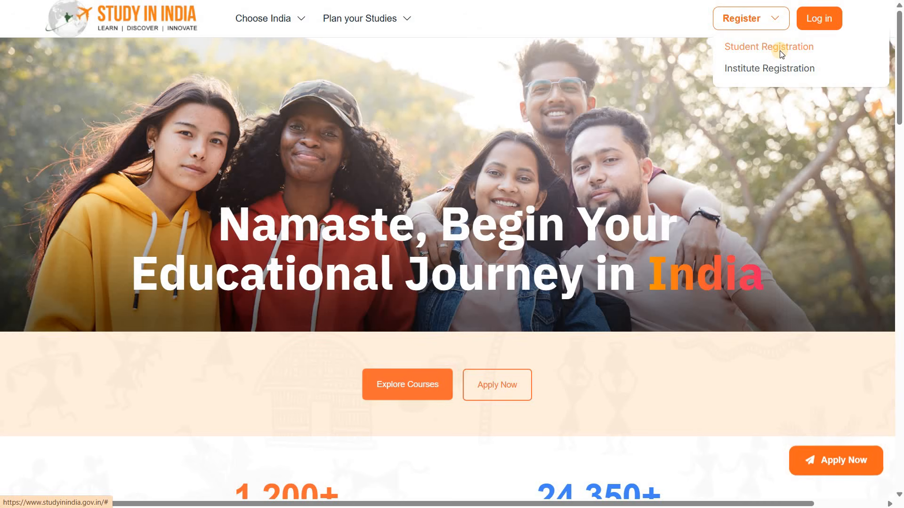
pyautogui.click(780, 50)
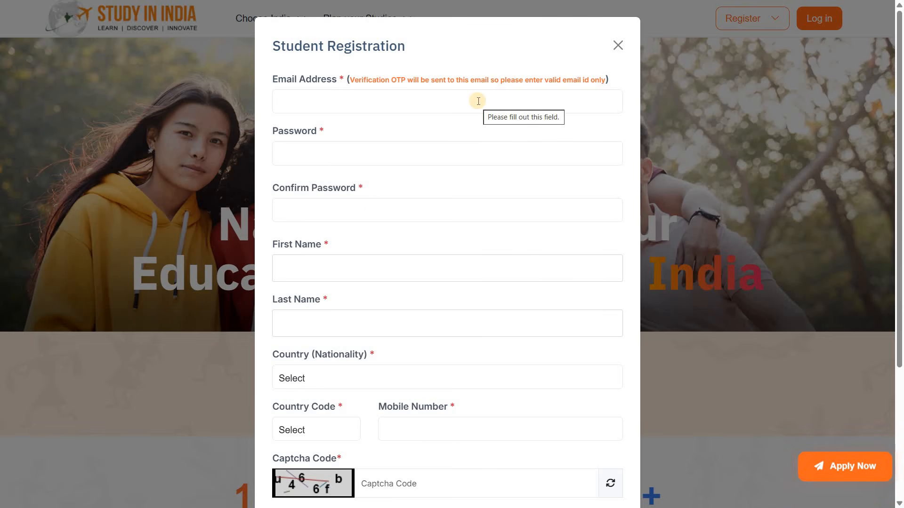
# Step: Fill in the student's email address, account password, first name and last name, and choose Nepal as the nationality
pyautogui.click(395, 105)
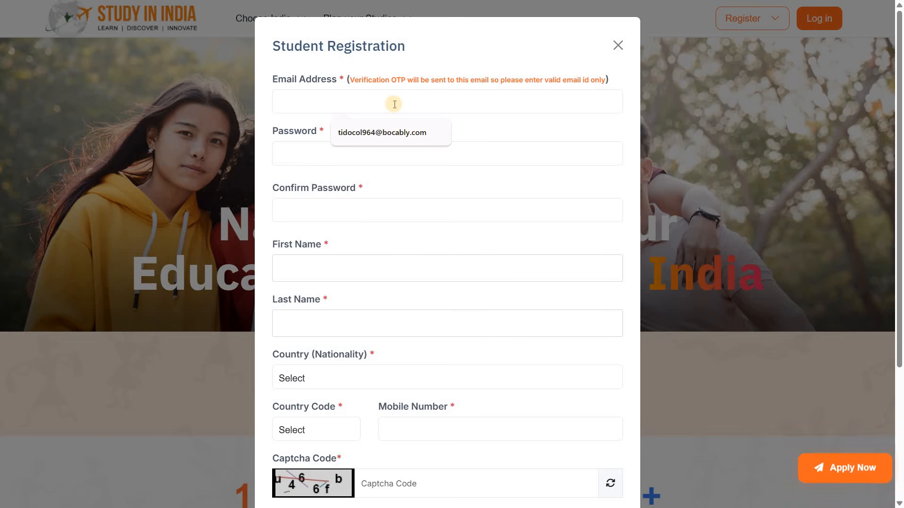
pyautogui.hotkey('ctrl', 'v')
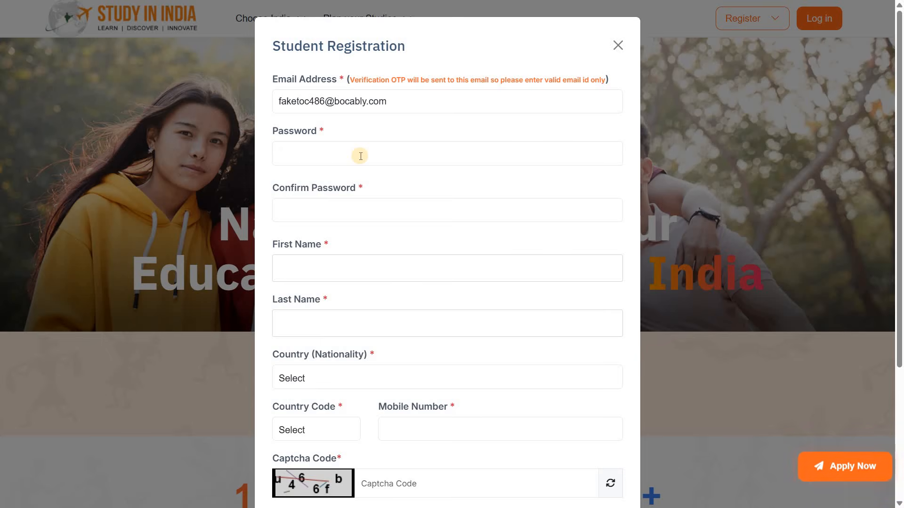
pyautogui.click(360, 156)
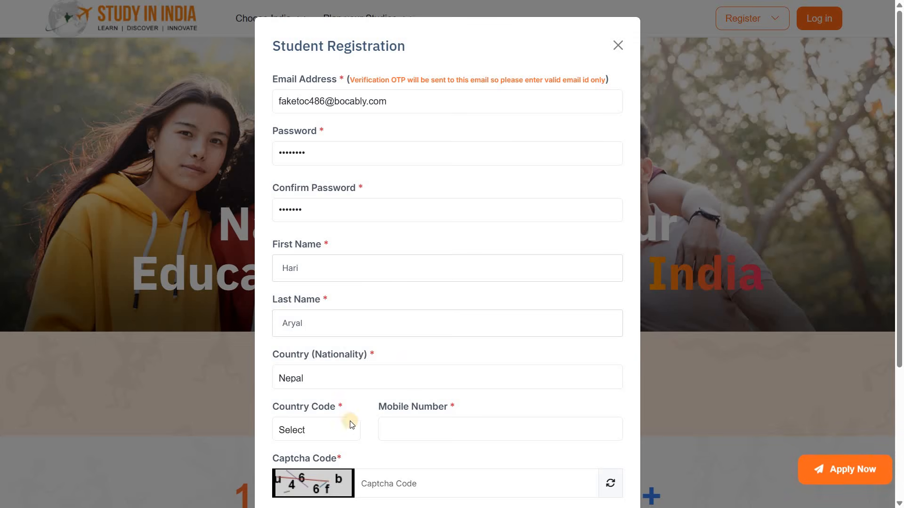
# Step: Choose Nepal (977) as the country code and enter the student's mobile number
pyautogui.click(337, 435)
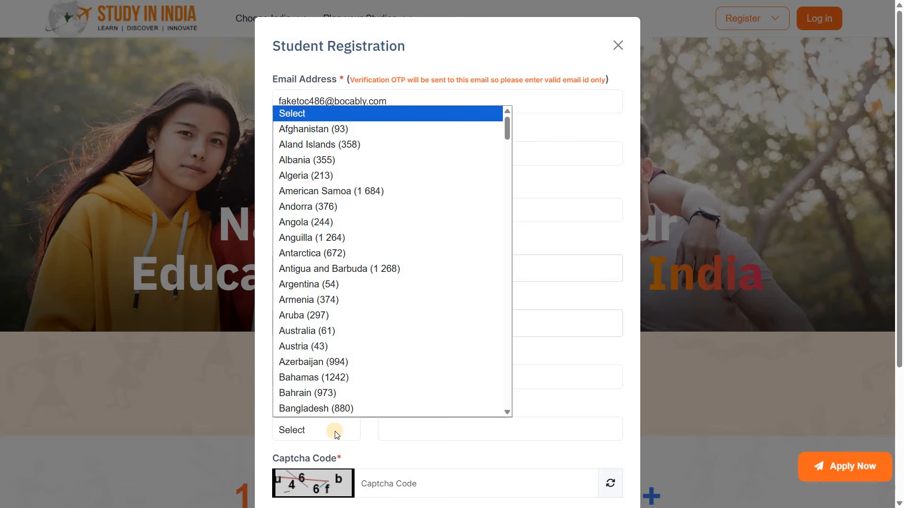
pyautogui.write('ne')
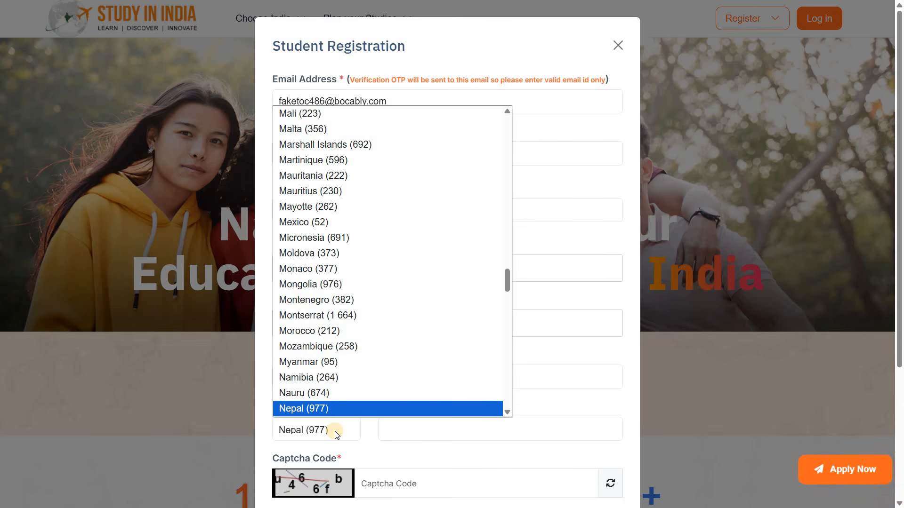
pyautogui.click(412, 423)
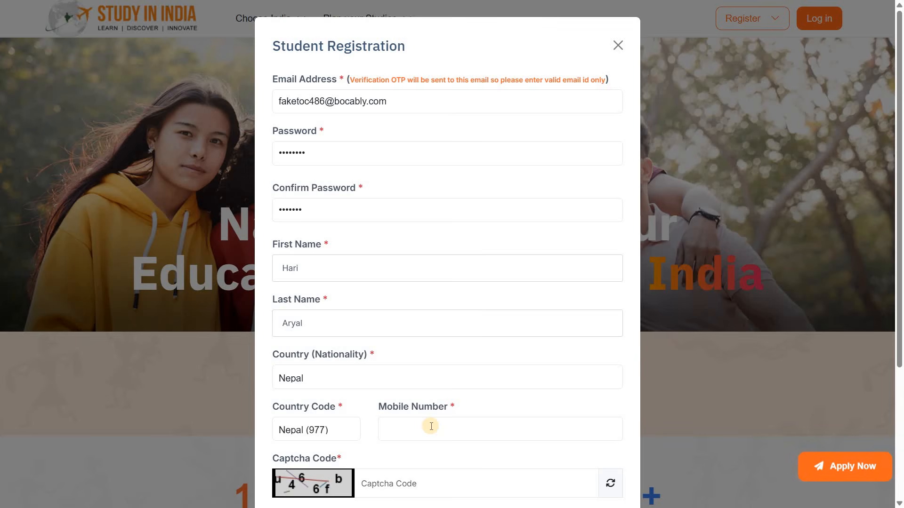
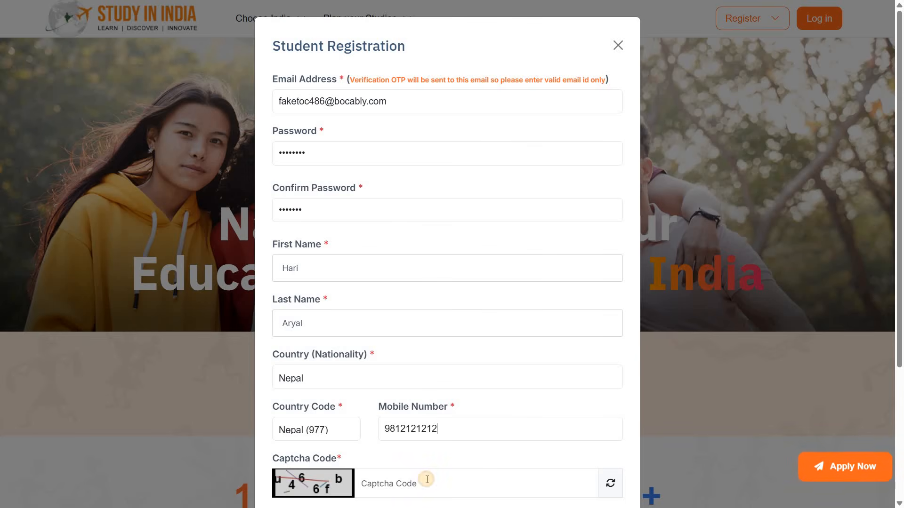
# Step: Enter the displayed captcha code and complete the confirmation password in the Student Registration form
pyautogui.click(427, 479)
pyautogui.write('u')
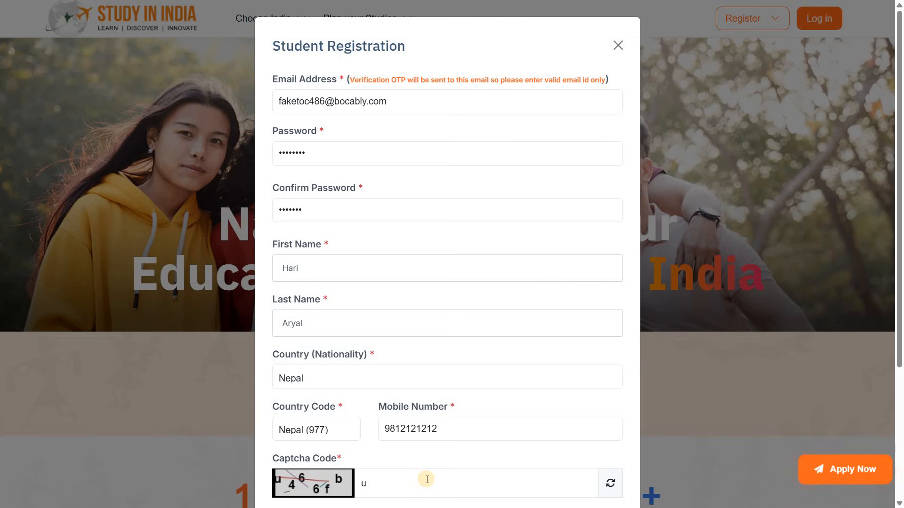
pyautogui.write('466fb')
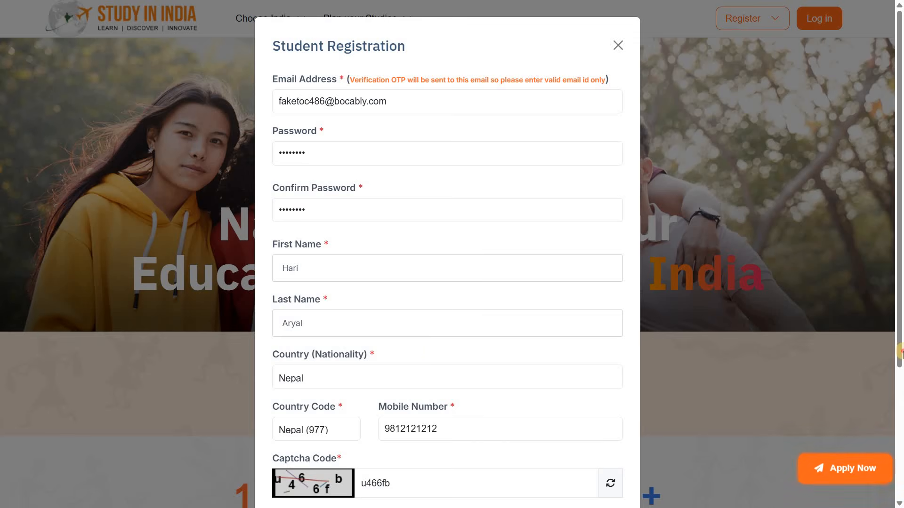
# Step: Check the completed form, submit the student registration and save the account password in the browser
pyautogui.scroll(-3, 631, 418)
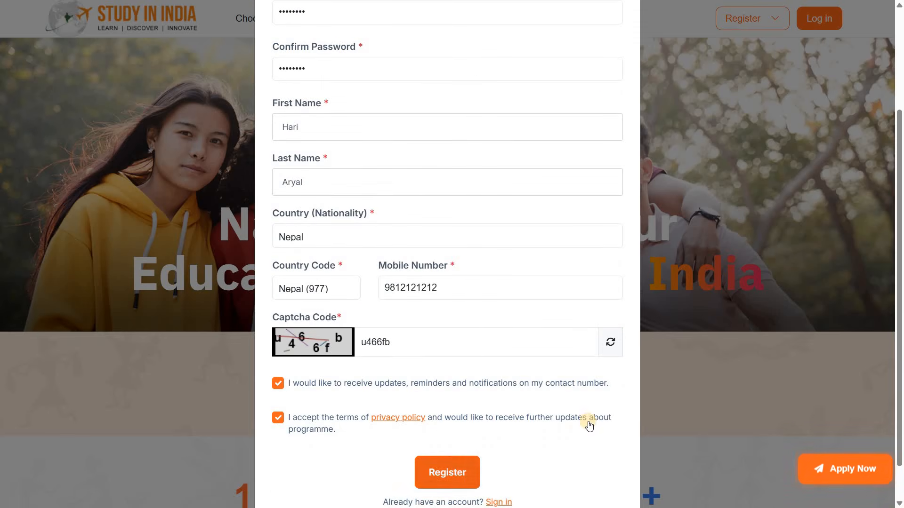
pyautogui.scroll(3, 709, 210)
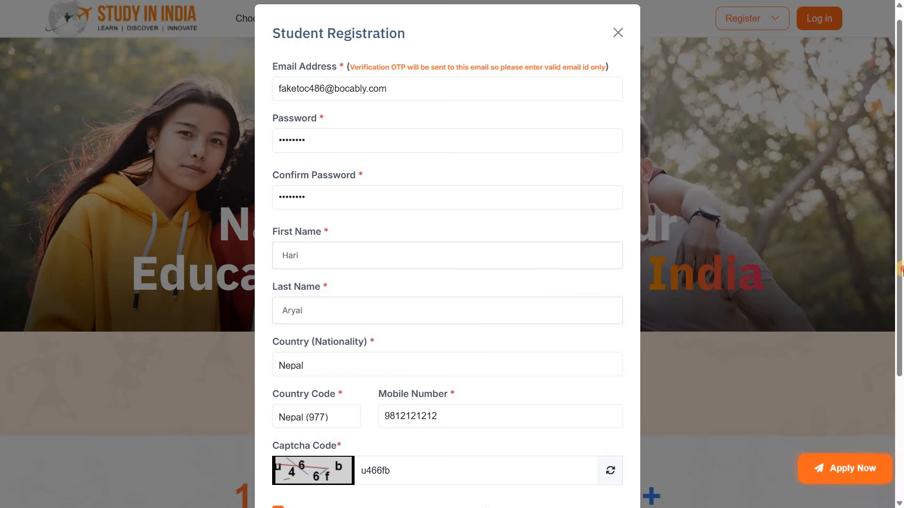
pyautogui.scroll(-1, 438, 484)
pyautogui.scroll(-4, 437, 484)
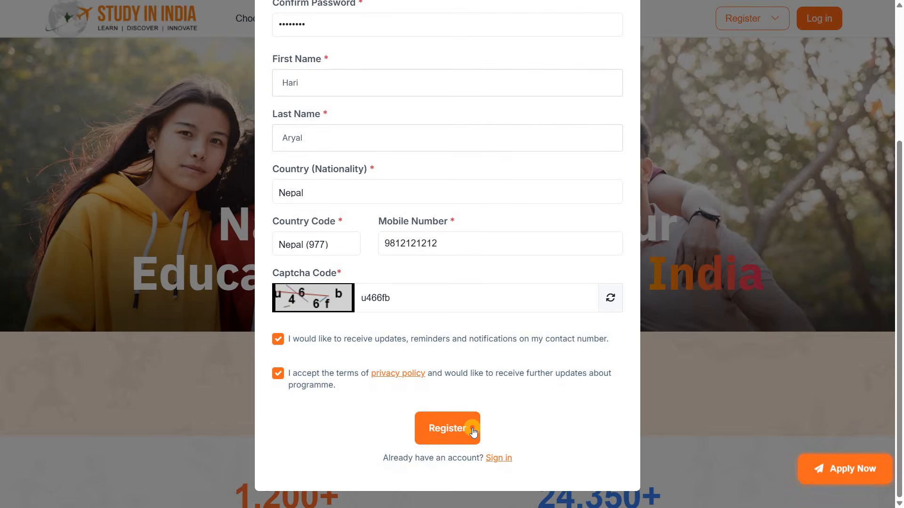
pyautogui.click(472, 428)
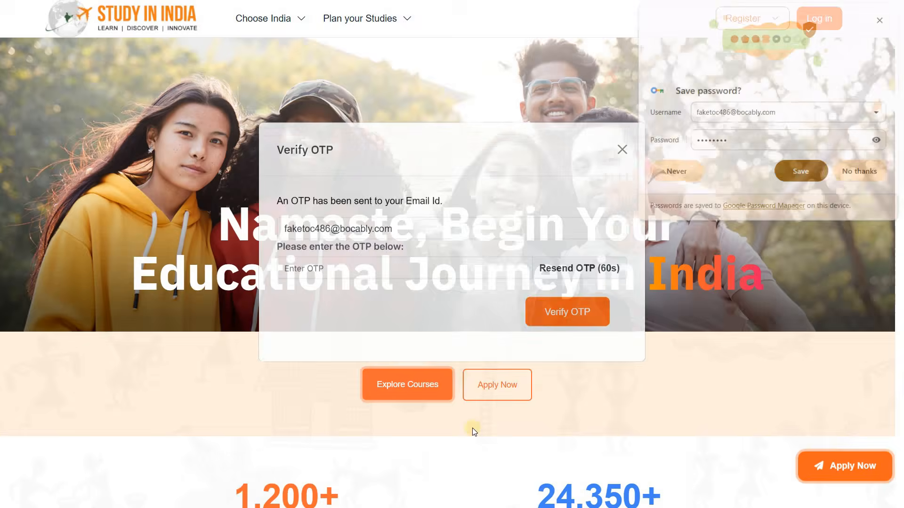
pyautogui.click(804, 180)
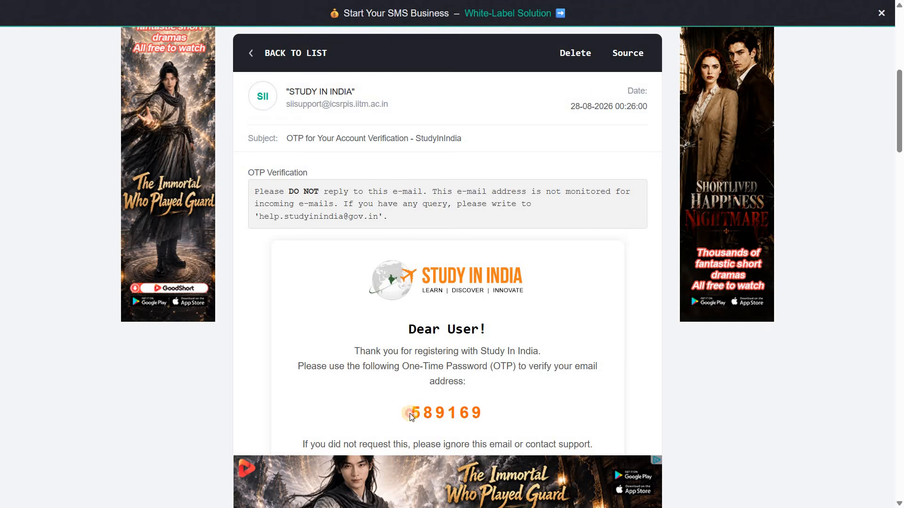
# Step: Copy the OTP from the verification email, enter it in the Verify OTP form and complete the account verification
pyautogui.moveTo(412, 413); pyautogui.dragTo(479, 410)
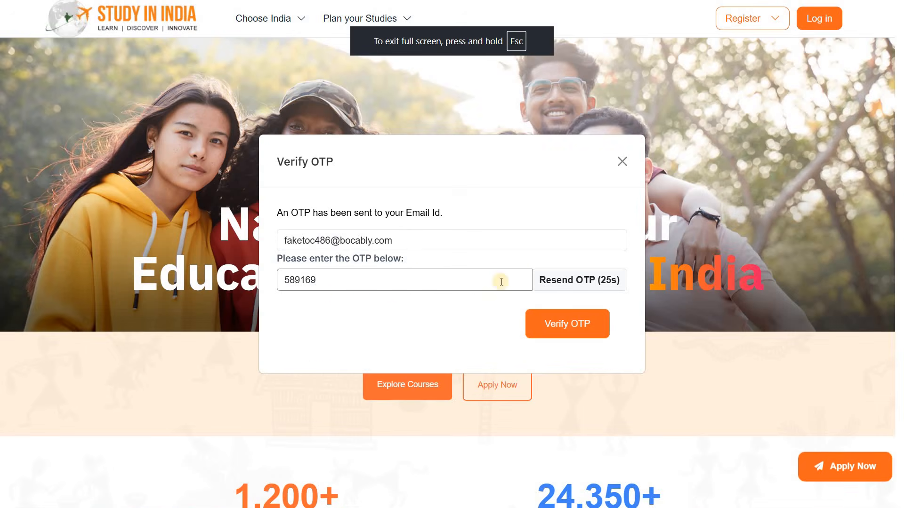
pyautogui.click(578, 326)
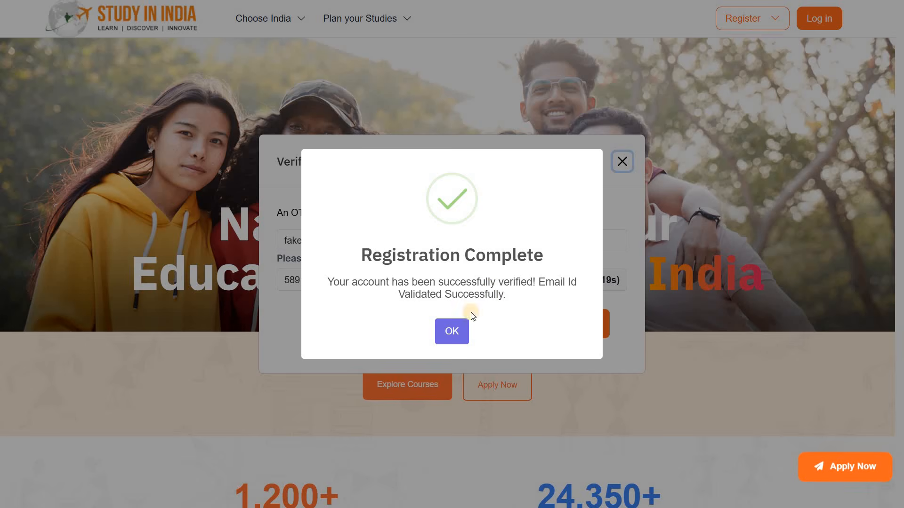
pyautogui.click(447, 340)
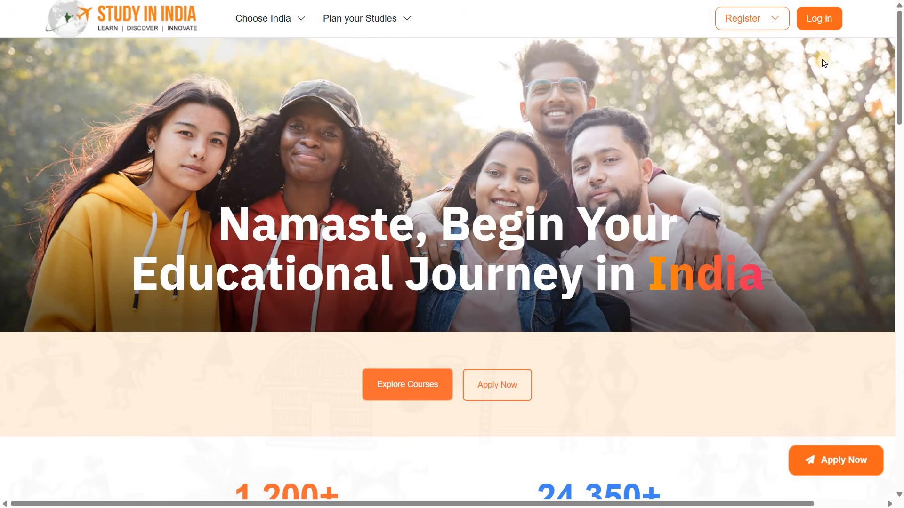
# Step: Open the Student Login form and enter the registered email address and the account password
pyautogui.click(829, 23)
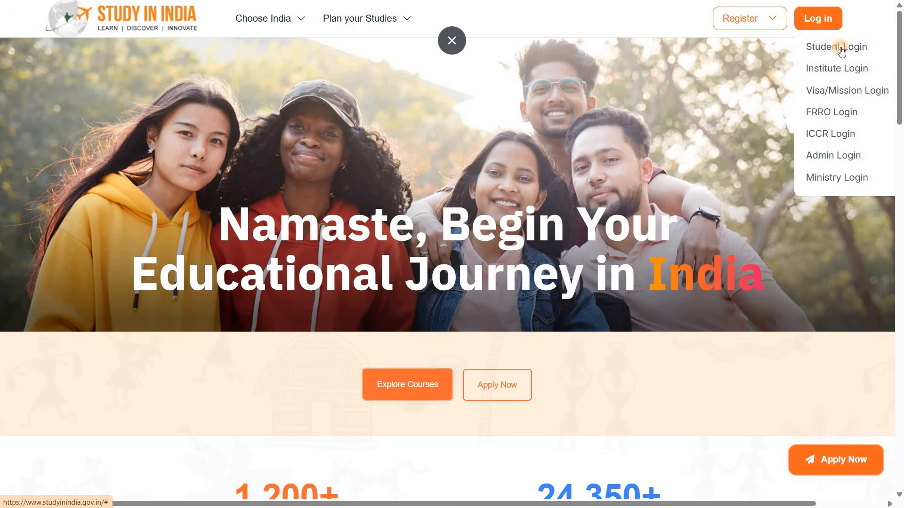
pyautogui.click(839, 45)
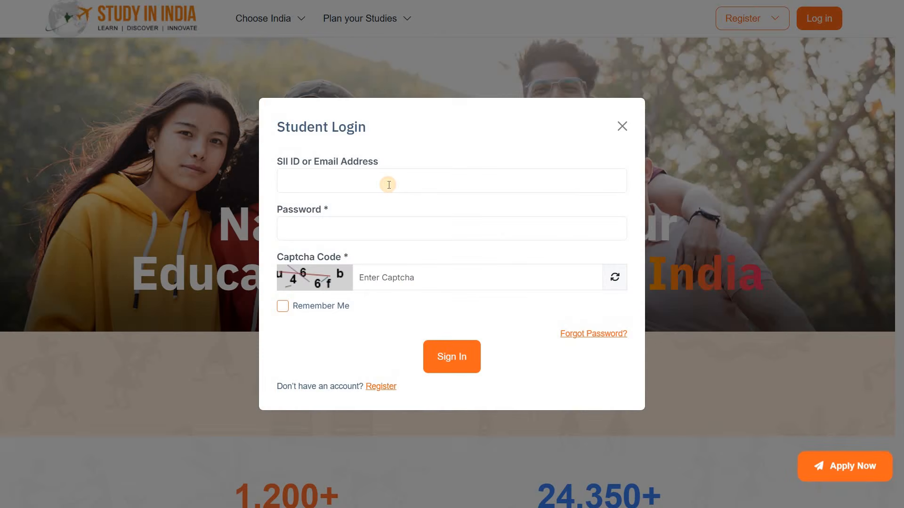
pyautogui.click(389, 185)
pyautogui.hotkey('ctrl', 'v')
pyautogui.click(346, 239)
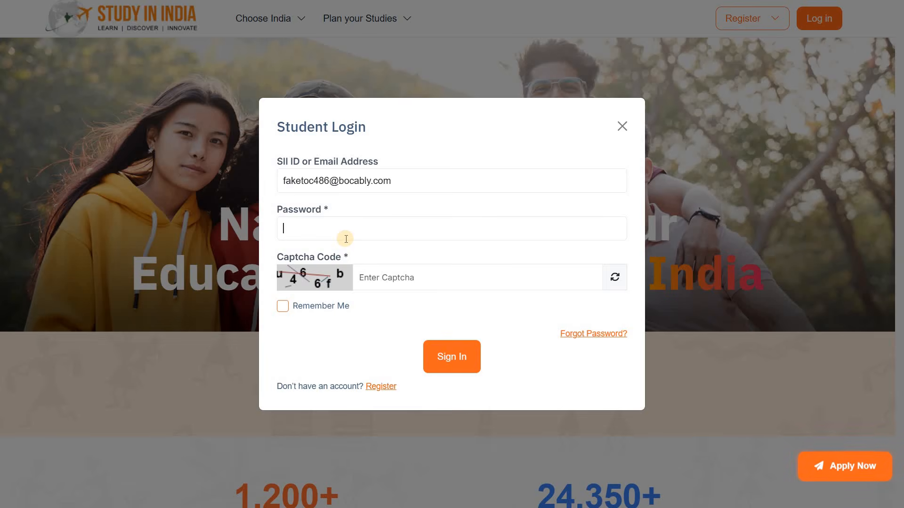
pyautogui.write('•••')
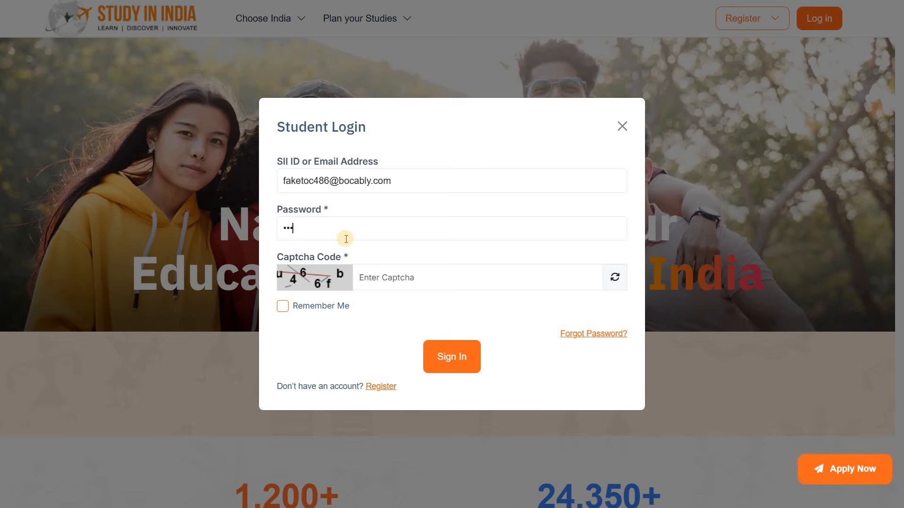
pyautogui.write('•••••')
# Step: Enter the displayed captcha code in the Student Login form
pyautogui.click(394, 283)
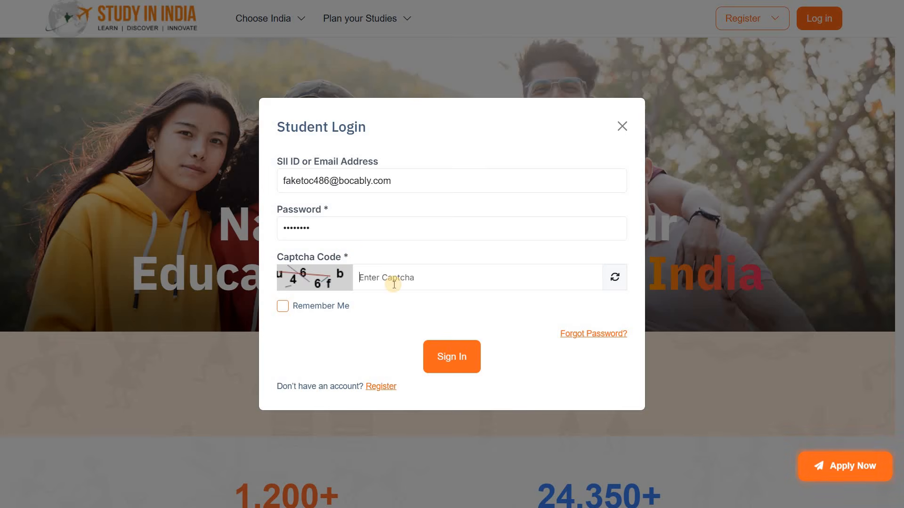
pyautogui.write('u')
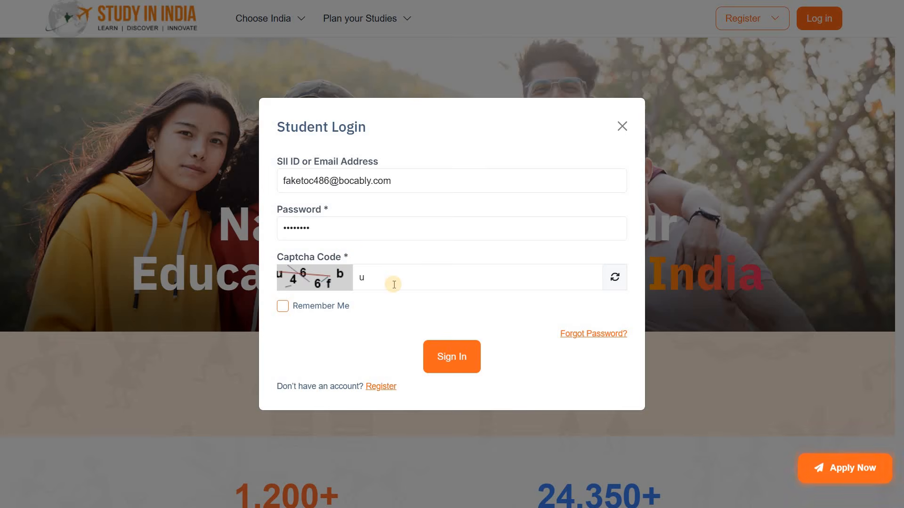
pyautogui.write('466f')
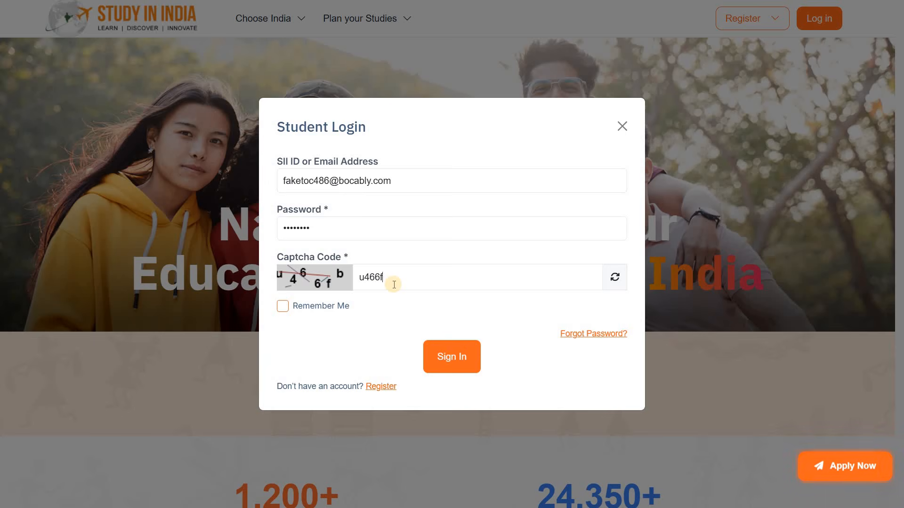
pyautogui.write('b')
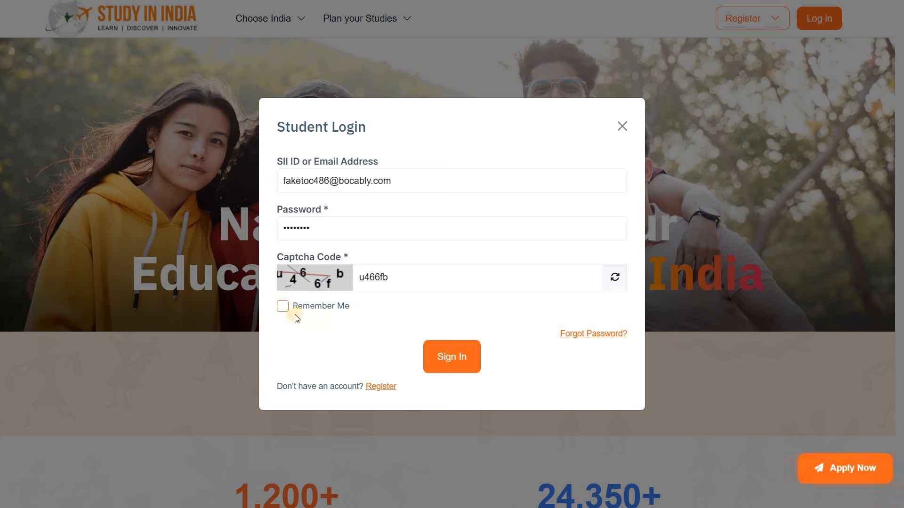
# Step: Sign in to the student account with Remember Me enabled and save the login password in the browser
pyautogui.click(282, 306)
pyautogui.click(472, 371)
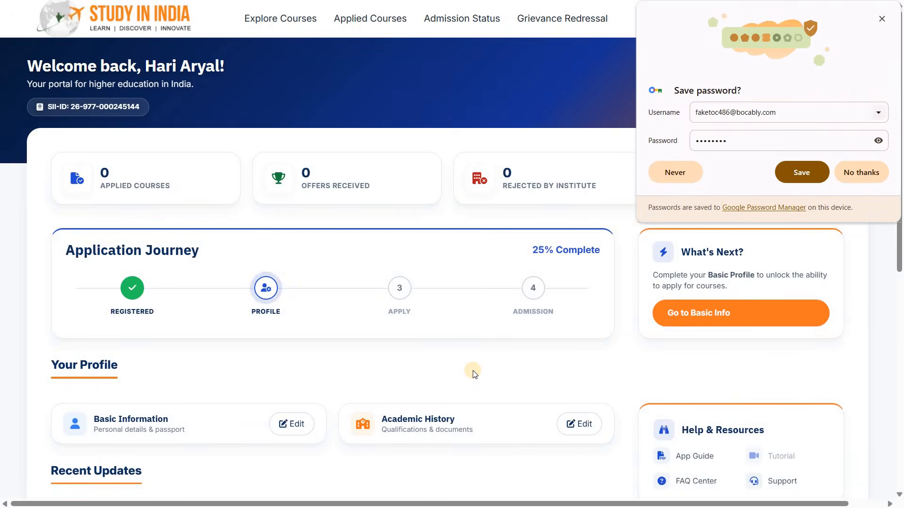
pyautogui.click(811, 178)
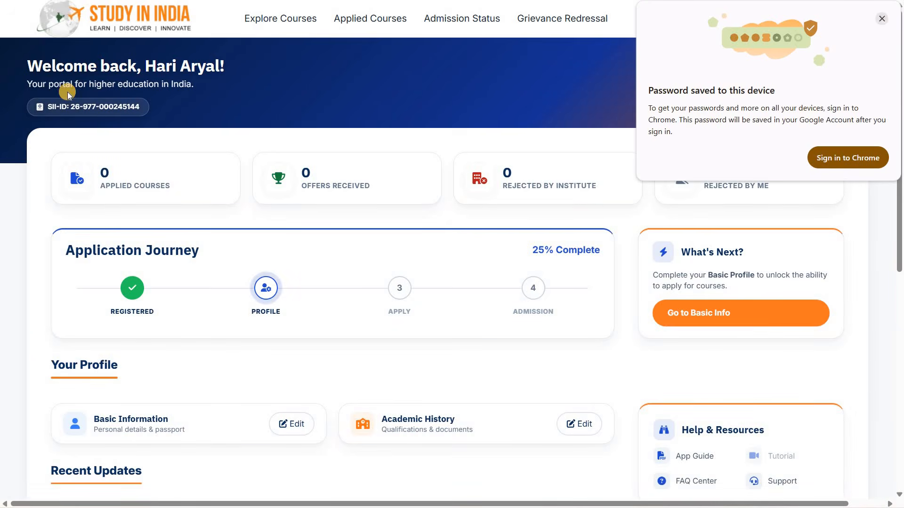
# Step: Copy the SII-ID number from the Study In India student dashboard
pyautogui.click(50, 107)
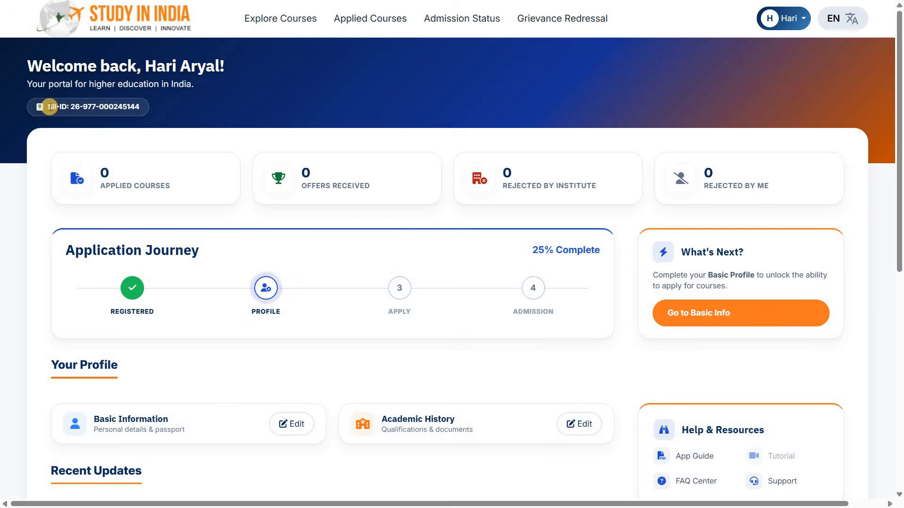
pyautogui.moveTo(48, 107); pyautogui.dragTo(141, 107)
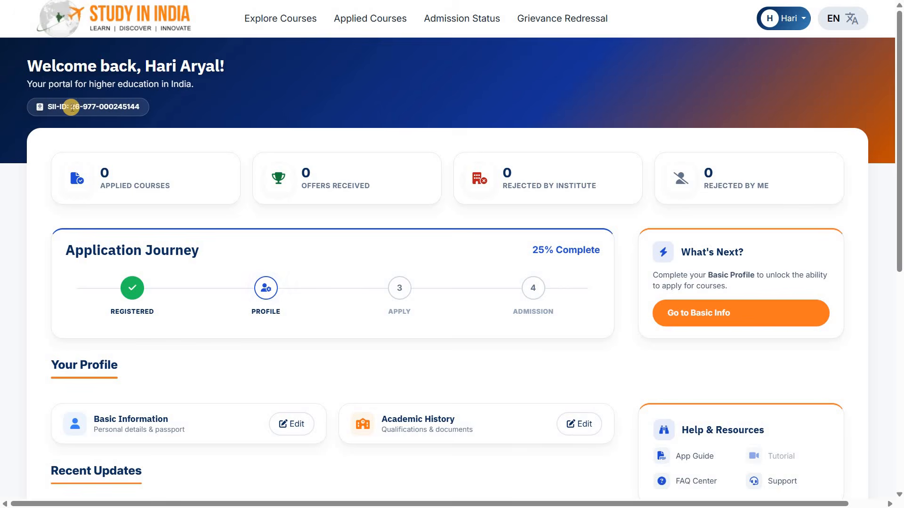
pyautogui.moveTo(71, 107); pyautogui.dragTo(138, 106)
pyautogui.hotkey('ctrl', 'c')
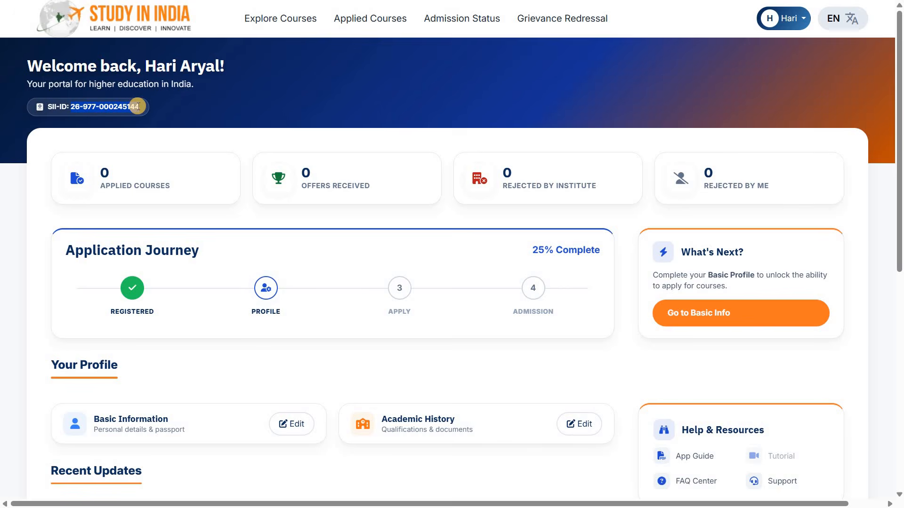
pyautogui.click(280, 136)
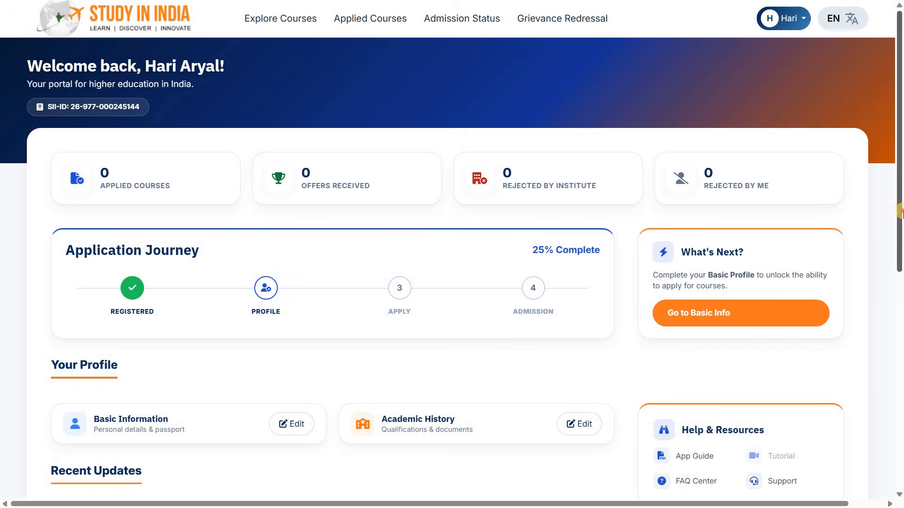
pyautogui.scroll(-7, 900, 268)
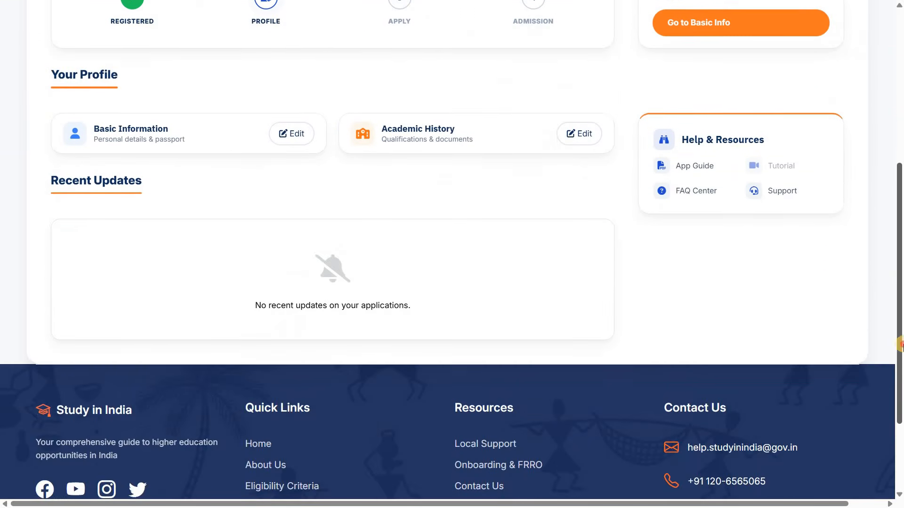
pyautogui.scroll(4, 900, 313)
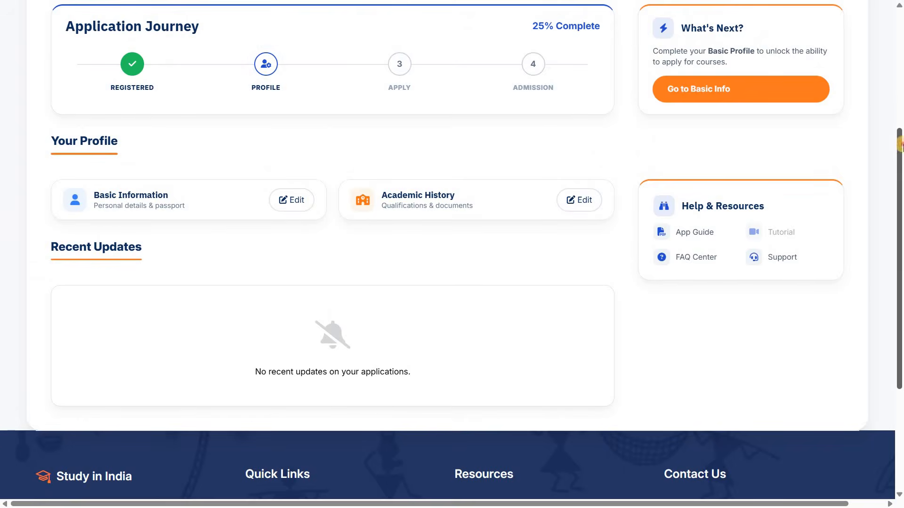
pyautogui.scroll(4, 900, 109)
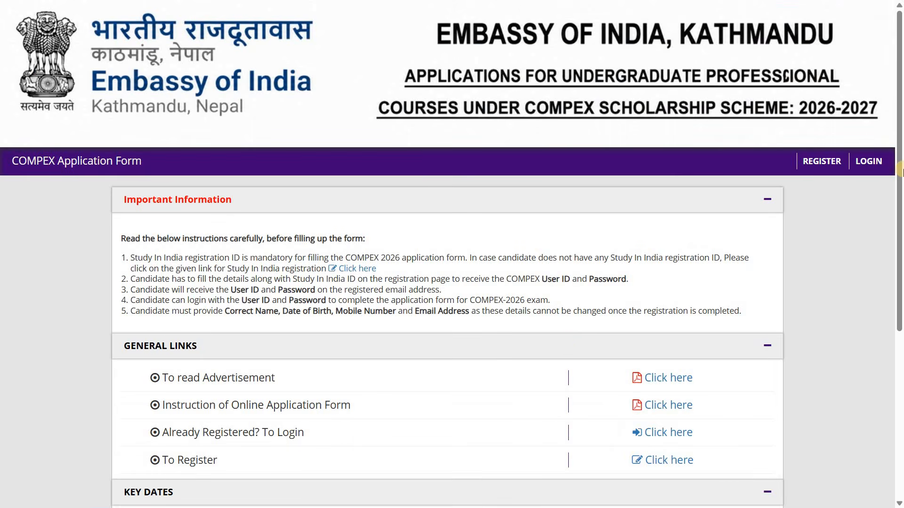
# Step: Review the general links and key dates on the COMPEX 2026 home page and open the new-candidate registration form from its login page
pyautogui.scroll(-4, 900, 283)
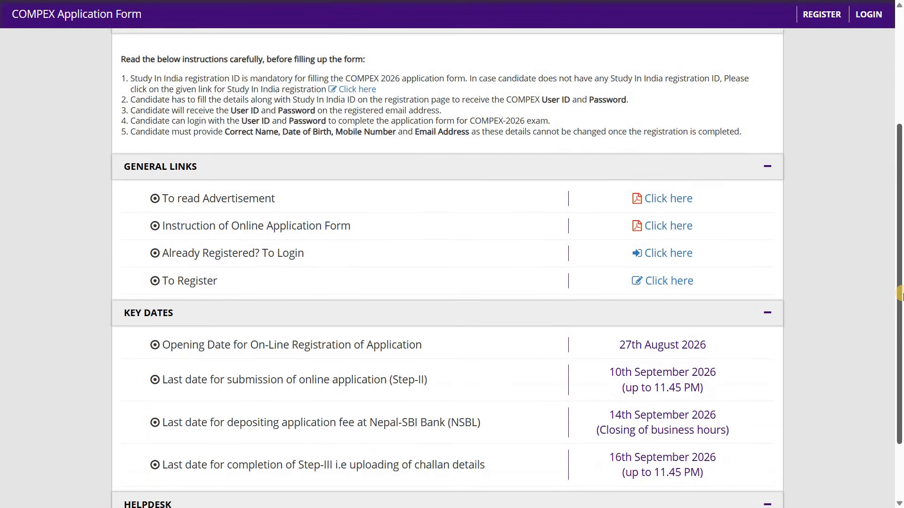
pyautogui.scroll(-2, 709, 268)
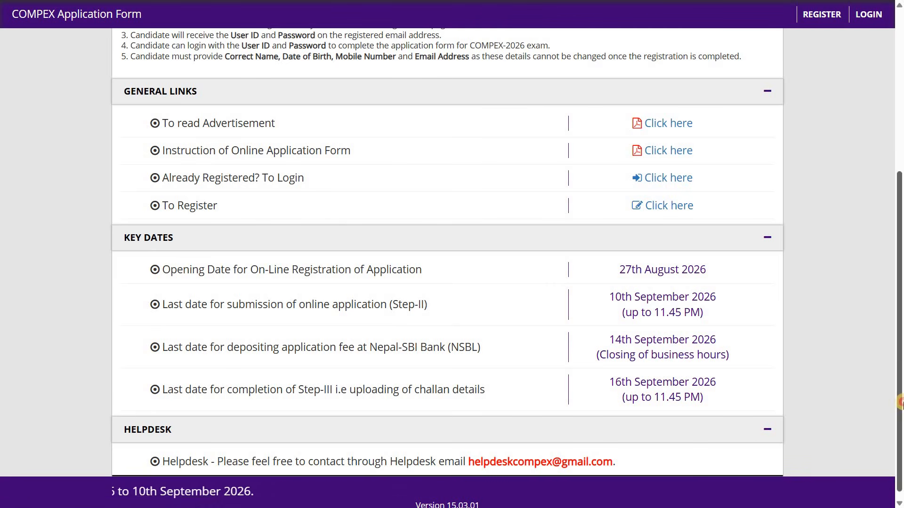
pyautogui.scroll(-1, 900, 366)
pyautogui.scroll(2, 900, 337)
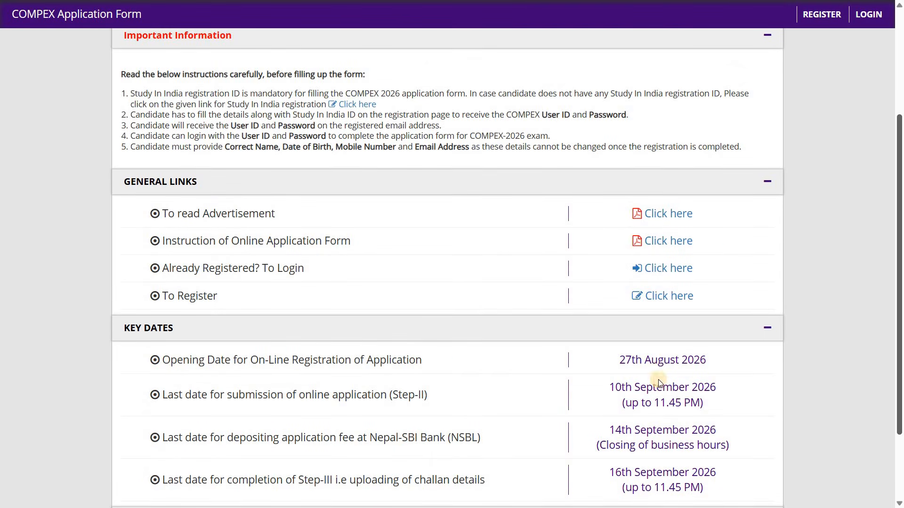
pyautogui.click(669, 272)
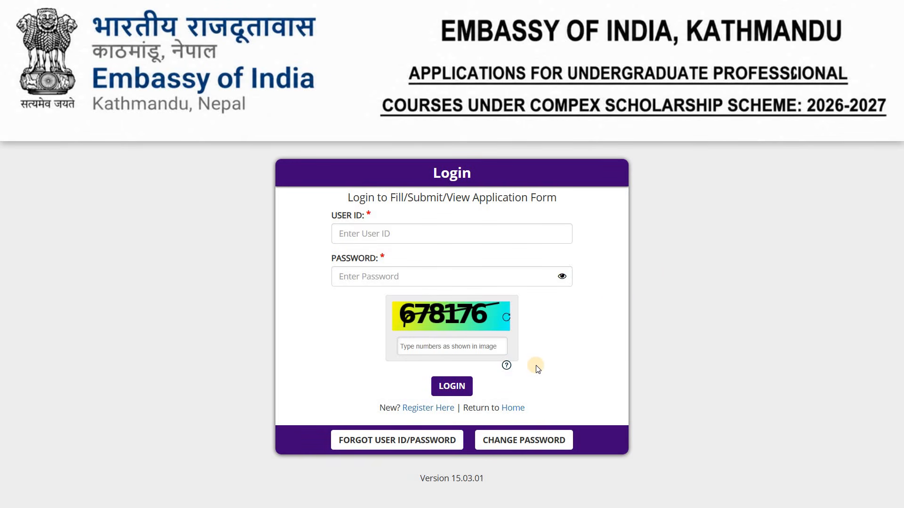
pyautogui.click(428, 409)
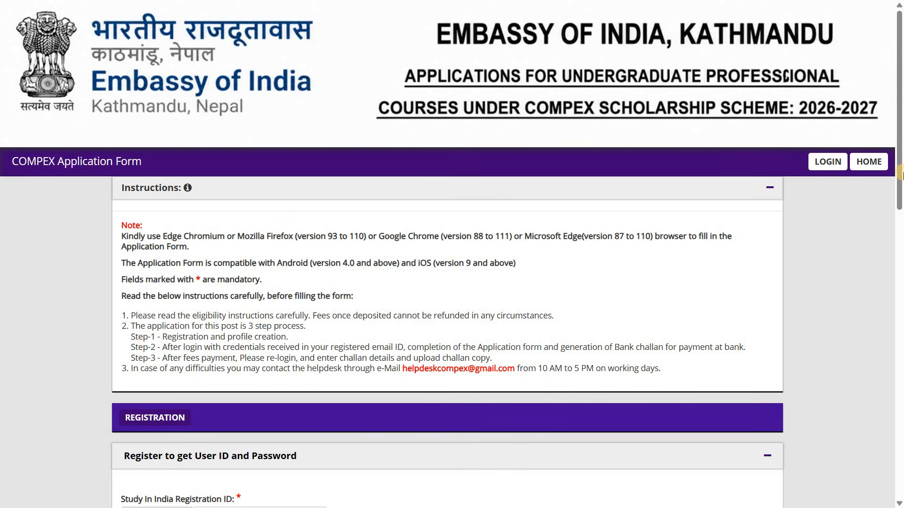
# Step: Check the browser requirements in the registration instructions and paste the copied SII-ID as the Study In India Registration ID
pyautogui.scroll(-13, 900, 290)
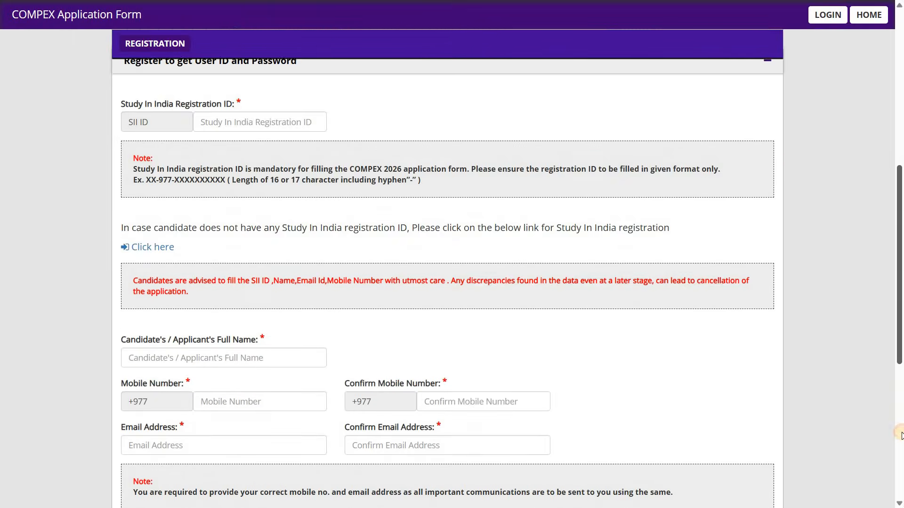
pyautogui.scroll(15, 803, 264)
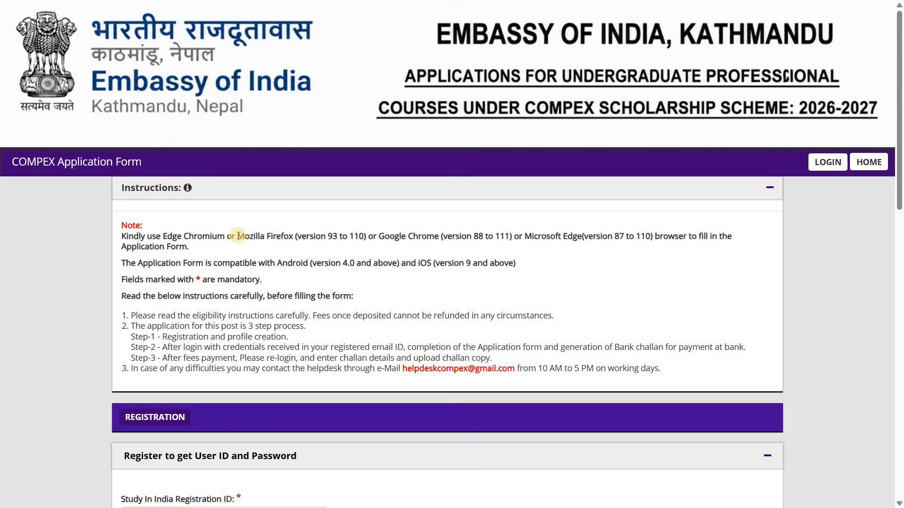
pyautogui.moveTo(237, 236); pyautogui.dragTo(511, 235)
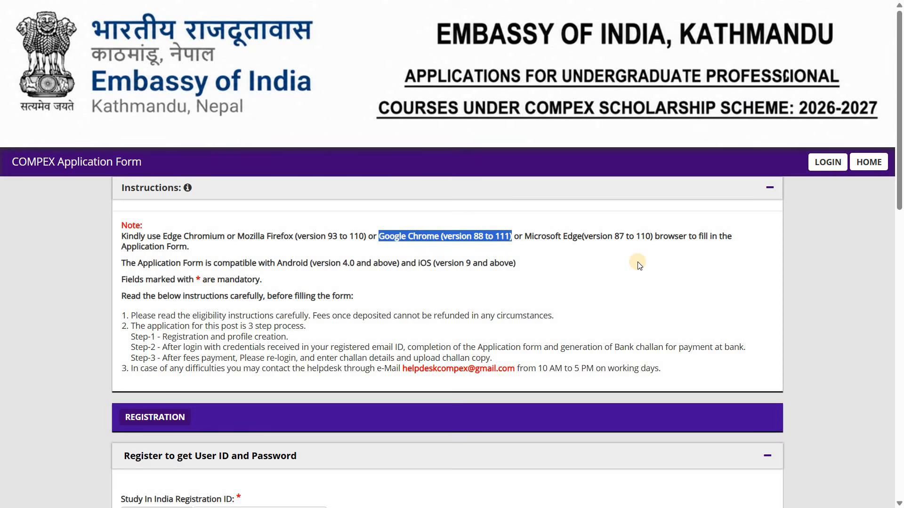
pyautogui.click(451, 273)
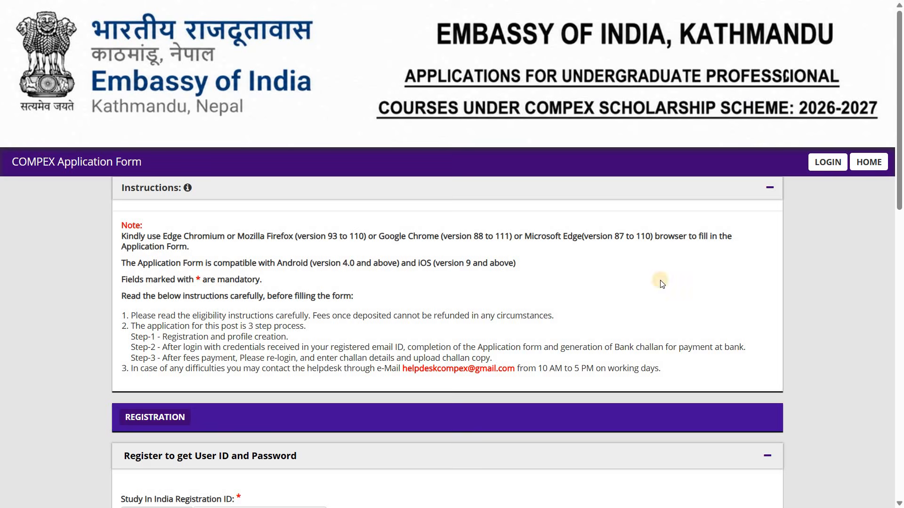
pyautogui.moveTo(899, 192); pyautogui.dragTo(900, 316)
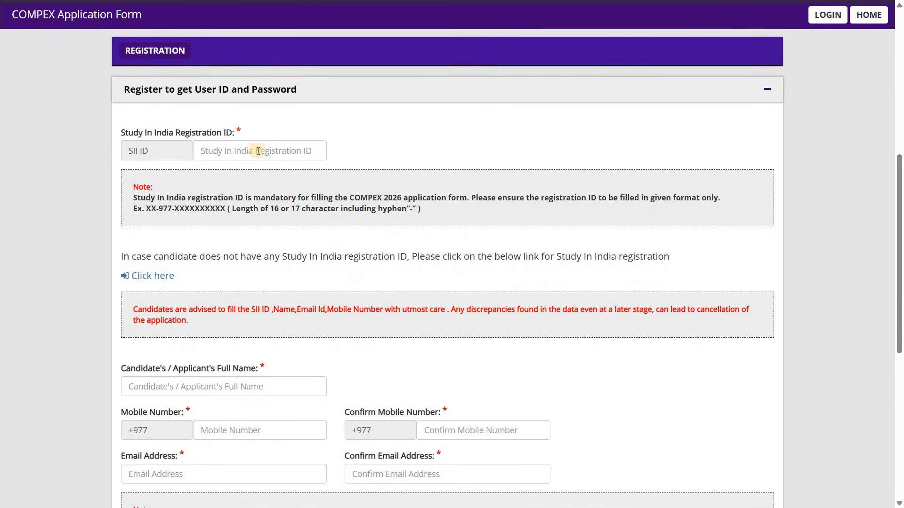
pyautogui.click(237, 156)
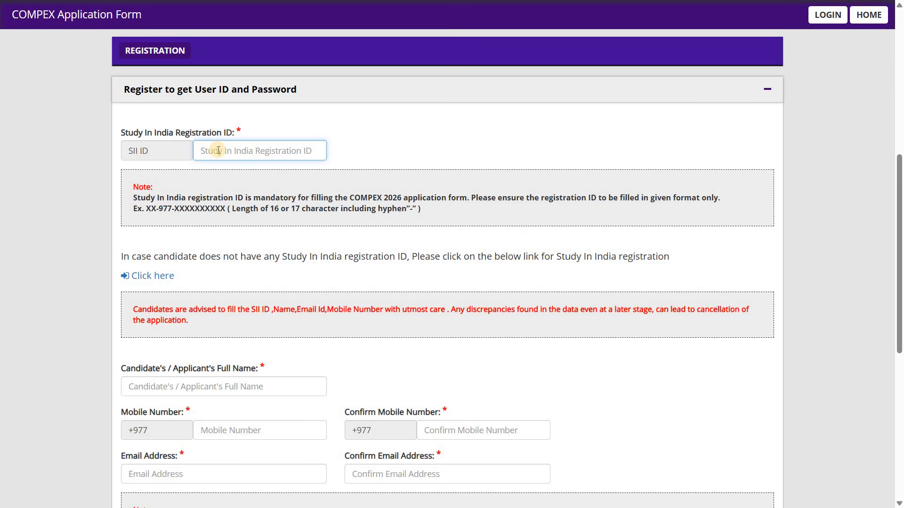
pyautogui.hotkey('ctrl', 'v')
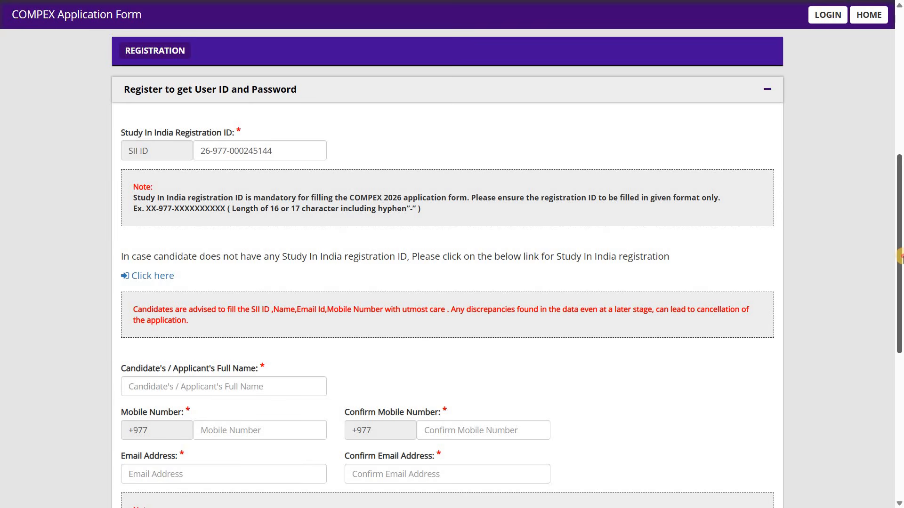
# Step: Fill in the candidate's full name, mobile number and email address, repeating the mobile number and email in their confirmation fields
pyautogui.scroll(-4, 900, 267)
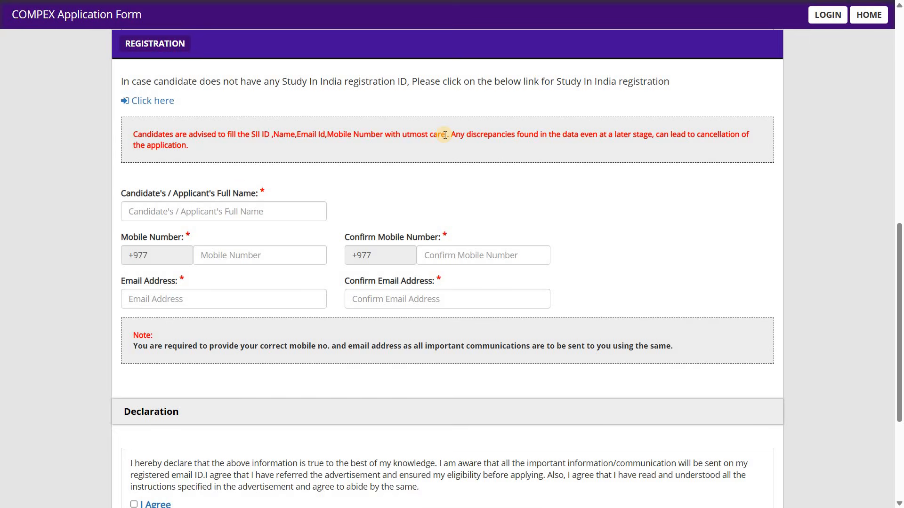
pyautogui.click(198, 213)
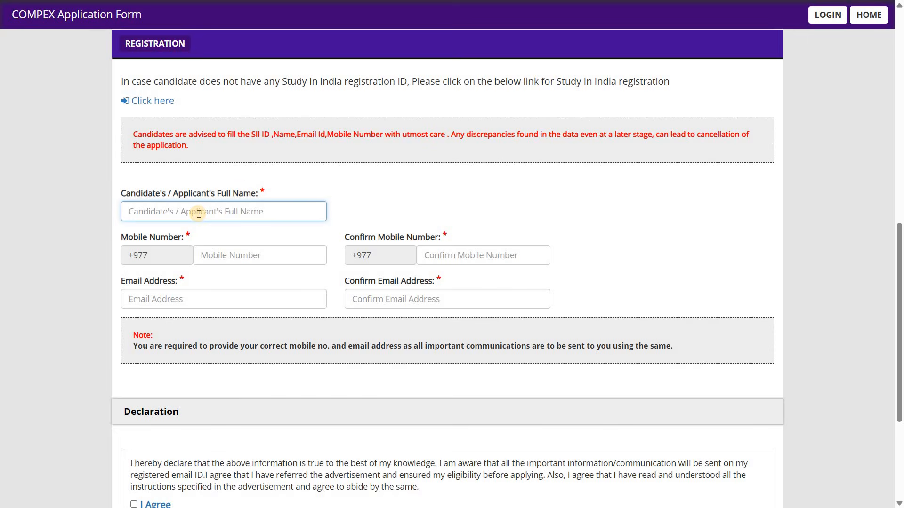
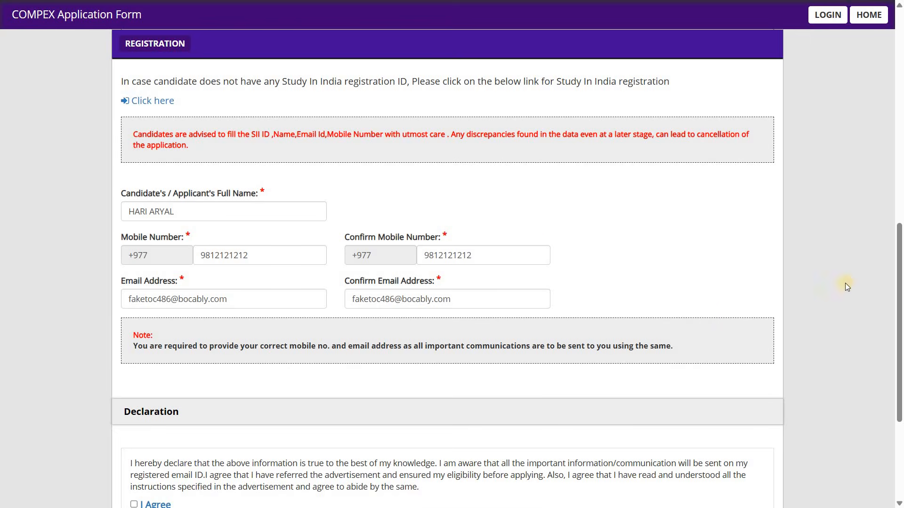
# Step: Agree to the declaration and enter the numbers shown in the captcha image
pyautogui.moveTo(902, 291); pyautogui.dragTo(902, 366)
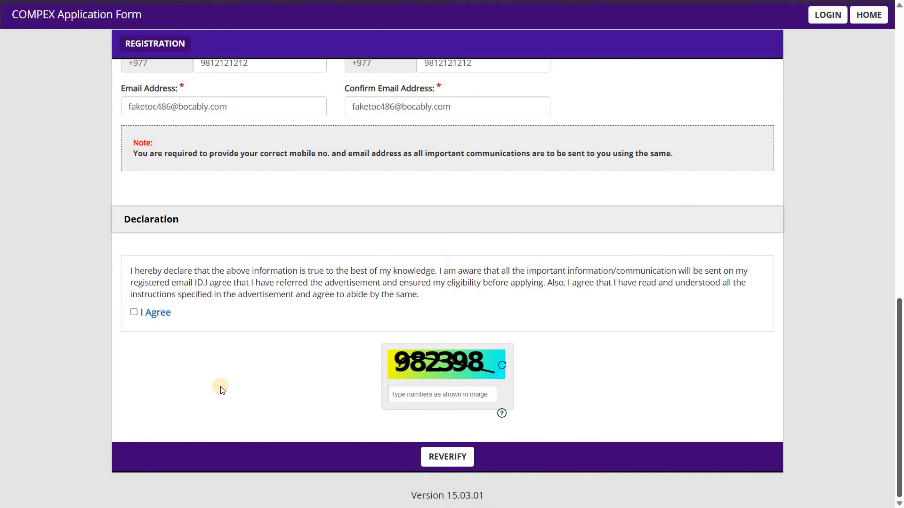
pyautogui.click(134, 312)
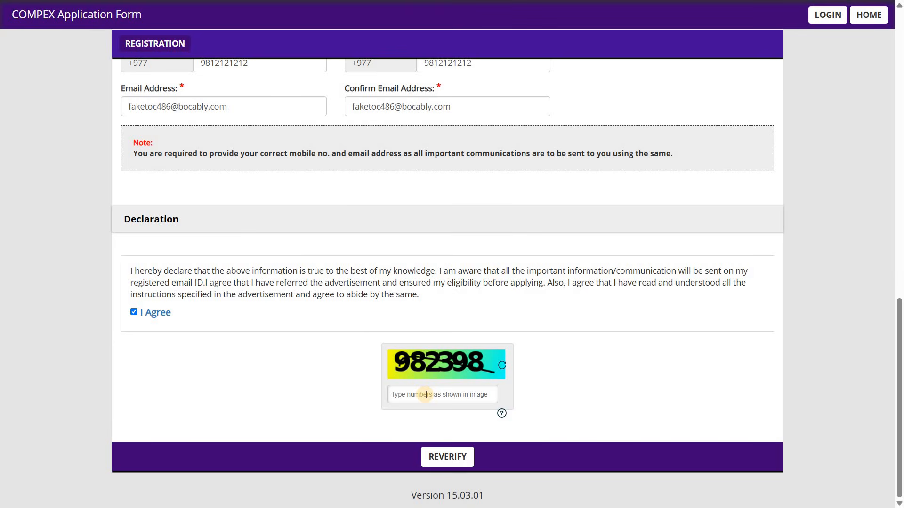
pyautogui.click(426, 395)
pyautogui.write('982398')
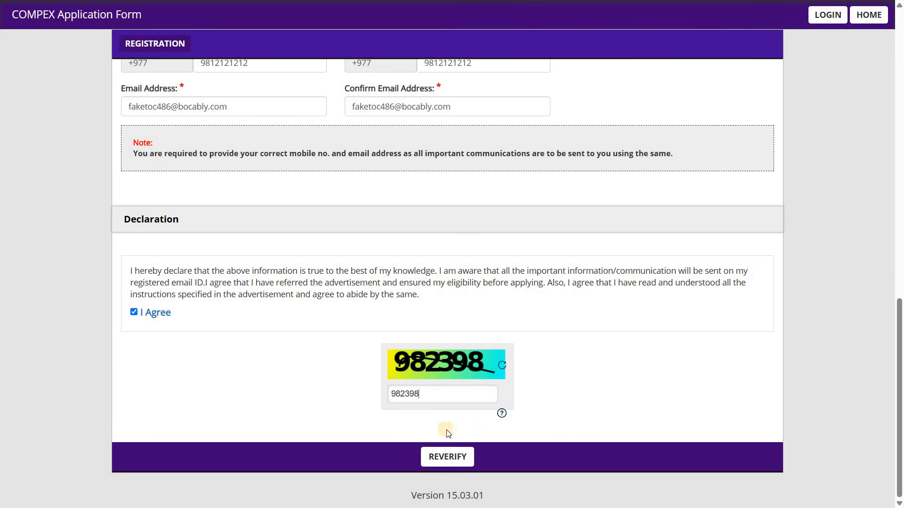
# Step: Reverify the entered details and mark the registration ID, full name, mobile number and email address as correct
pyautogui.click(454, 459)
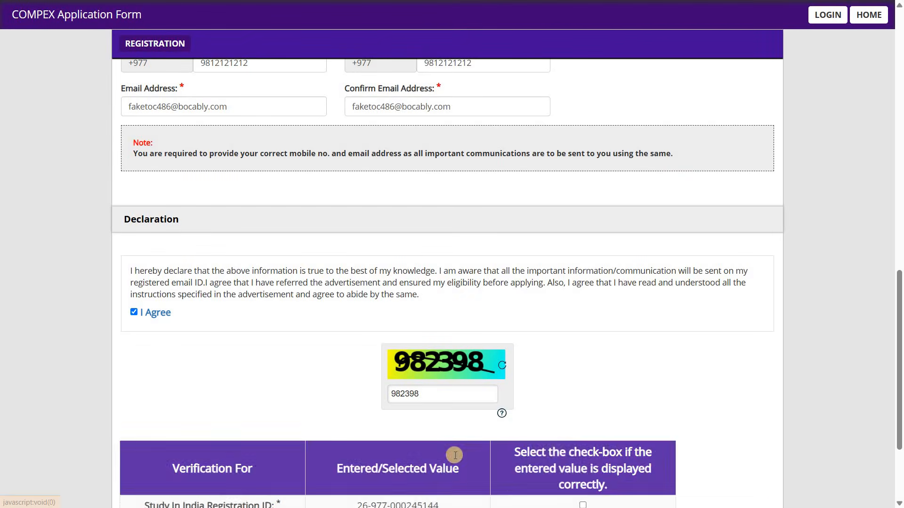
pyautogui.scroll(-3, 494, 426)
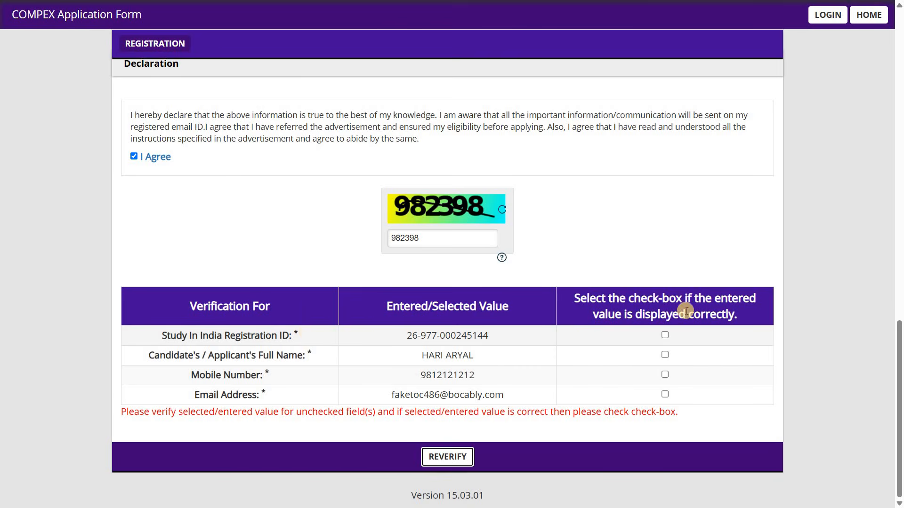
pyautogui.click(664, 336)
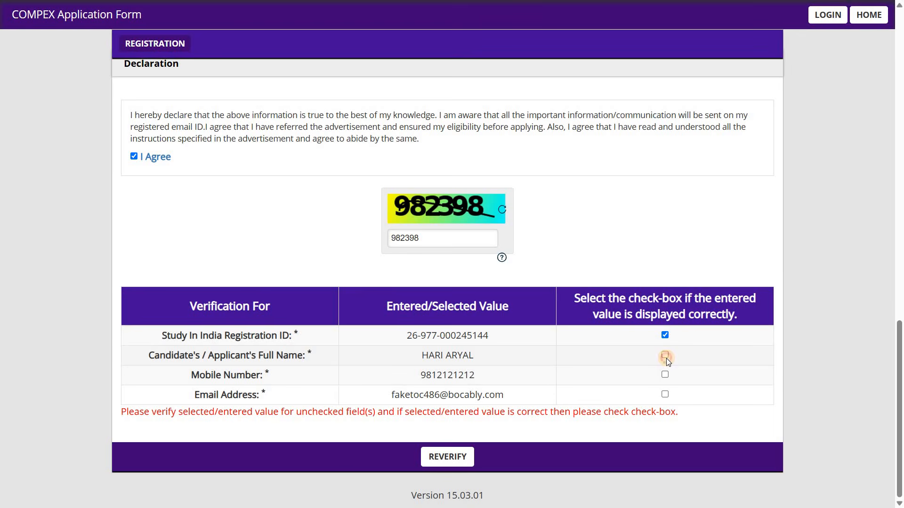
pyautogui.click(665, 356)
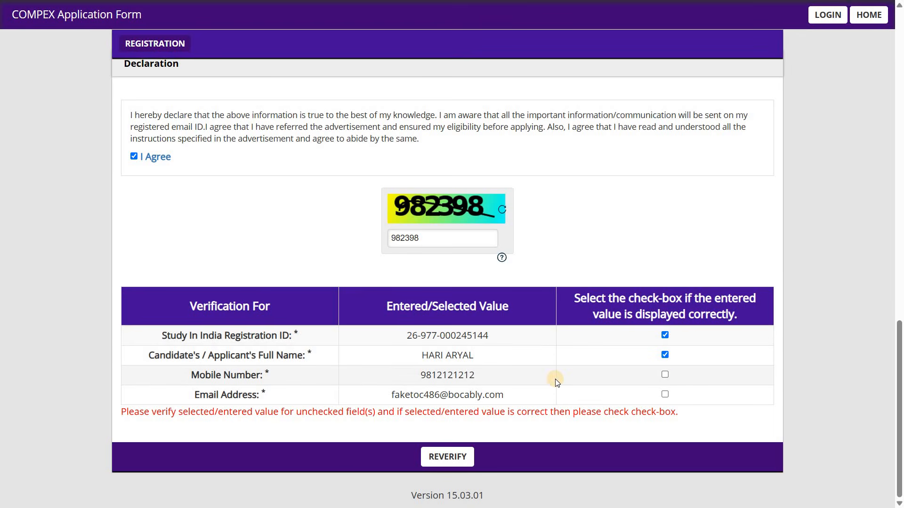
pyautogui.click(664, 375)
pyautogui.click(664, 395)
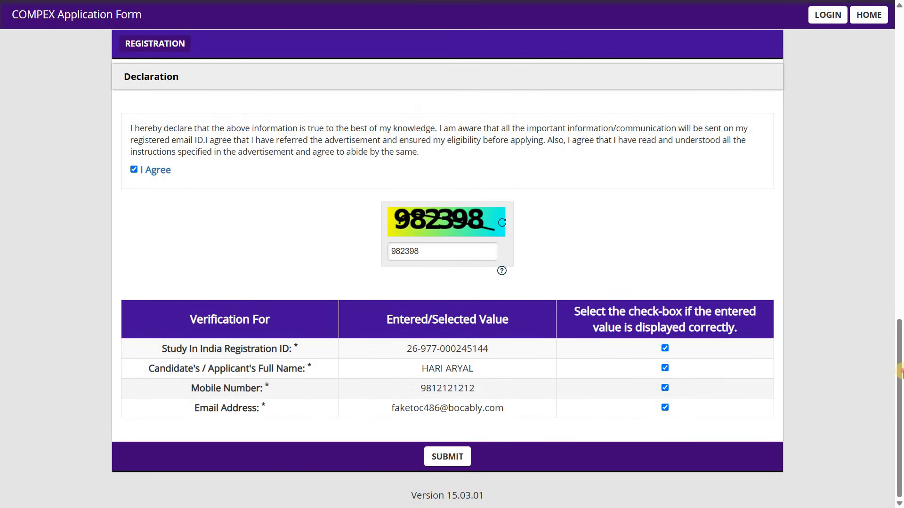
# Step: Submit the COMPEX registration, agreeing to the Privacy Notice and confirming the final alert, and close the registration note
pyautogui.click(443, 457)
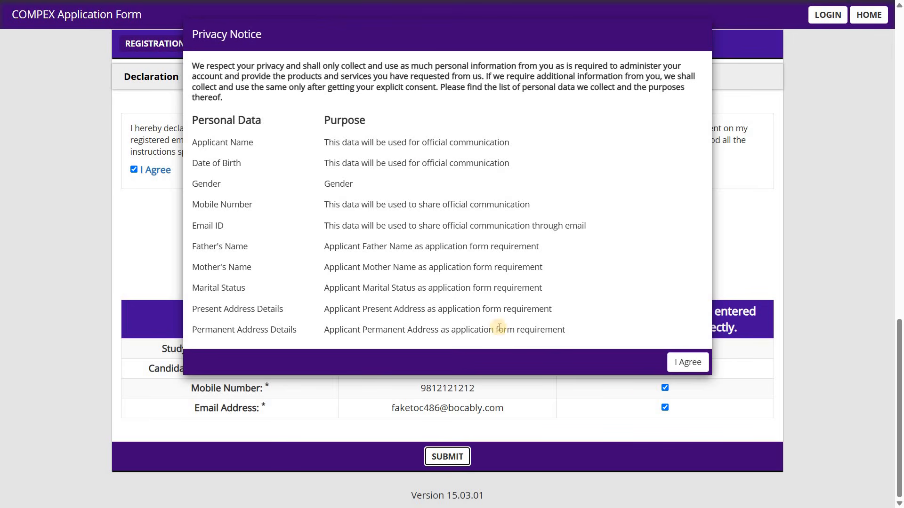
pyautogui.click(684, 367)
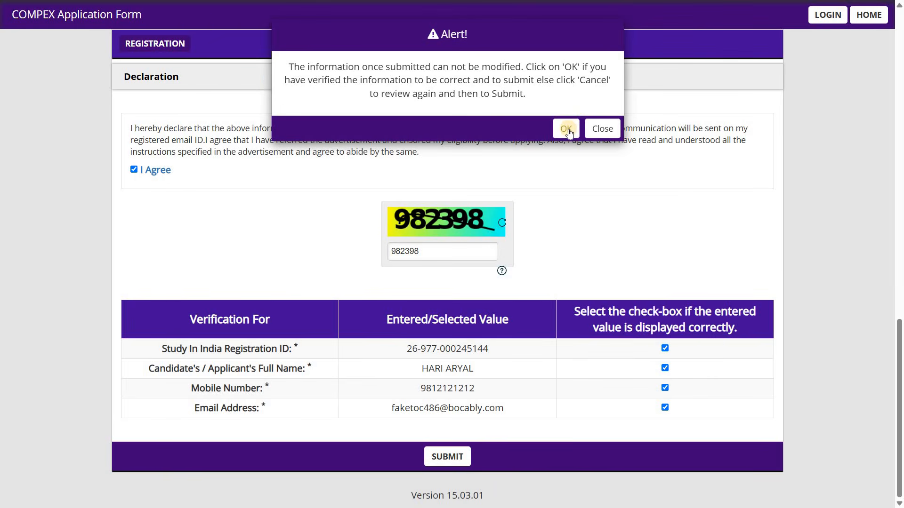
pyautogui.click(566, 129)
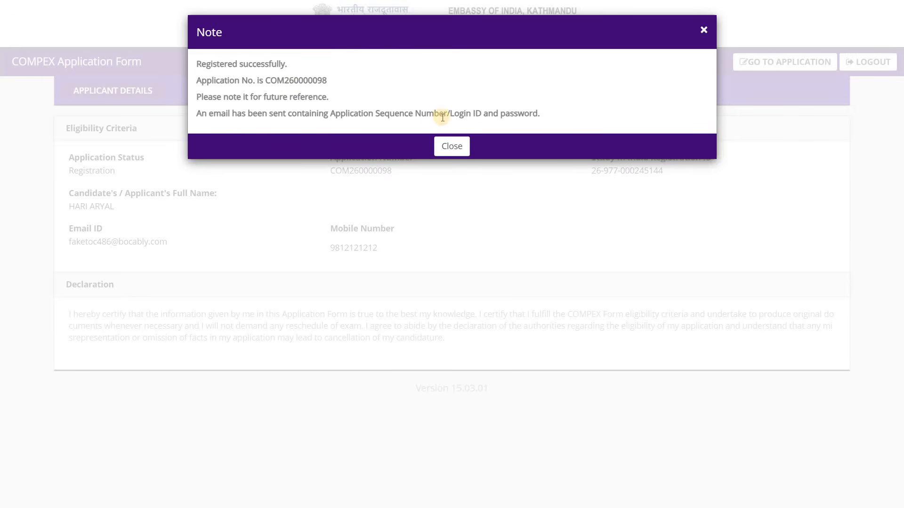
pyautogui.click(452, 146)
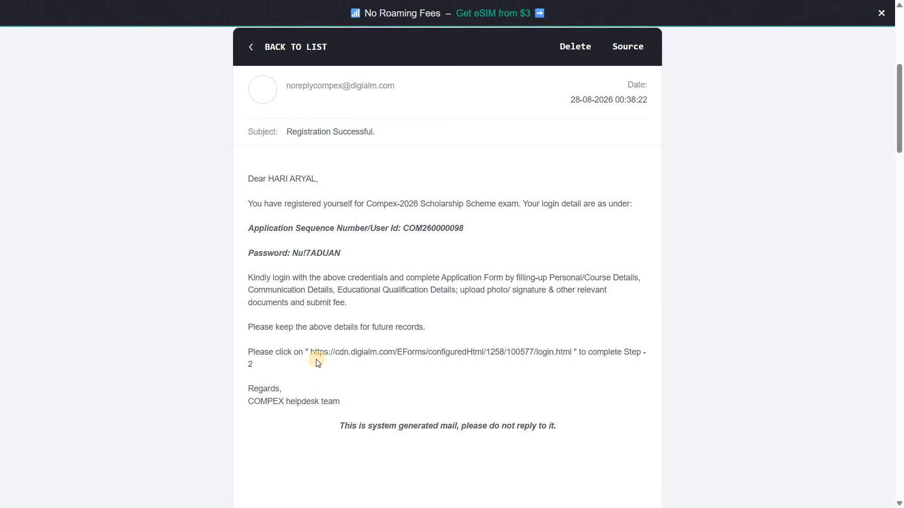
# Step: Copy the login link for Step-2 from the registration email and open it in a new full-screen browser tab
pyautogui.moveTo(311, 356); pyautogui.dragTo(573, 353)
pyautogui.hotkey('ctrl', 'c')
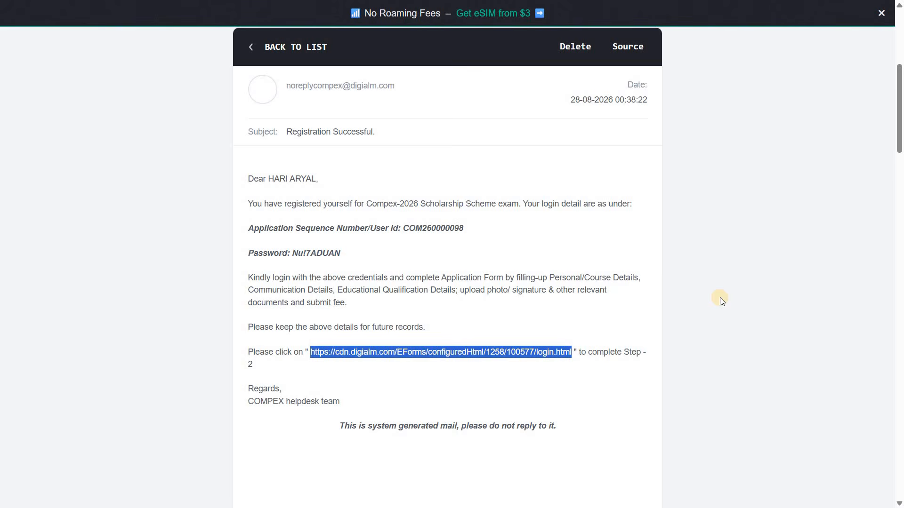
pyautogui.press('F11')
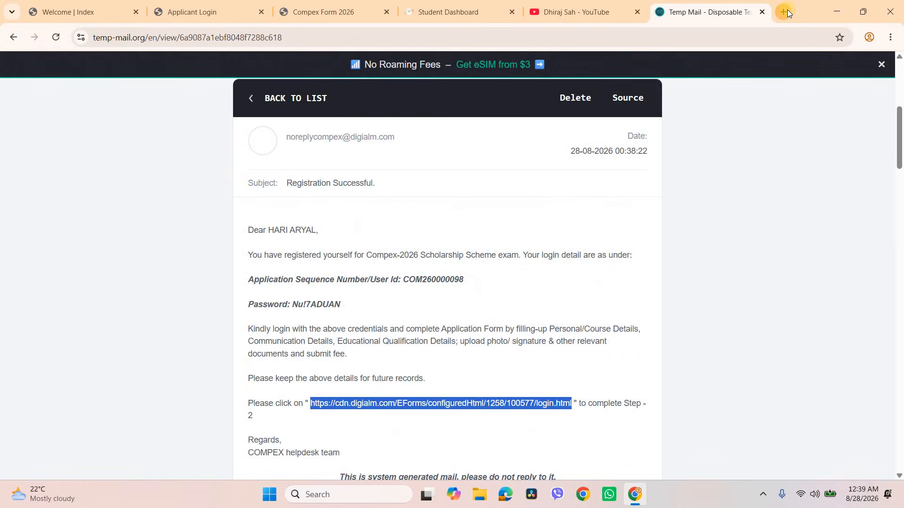
pyautogui.click(784, 11)
pyautogui.click(547, 41)
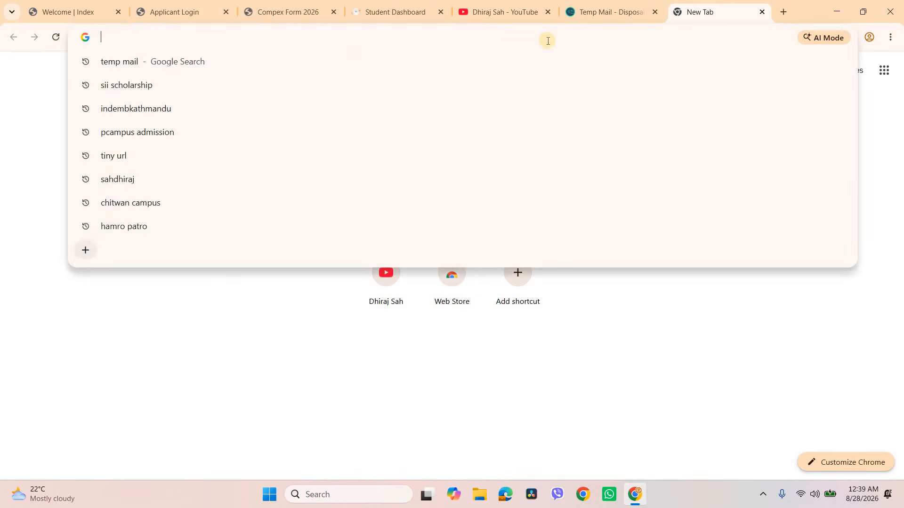
pyautogui.hotkey('ctrl', 'v')
pyautogui.press('Return')
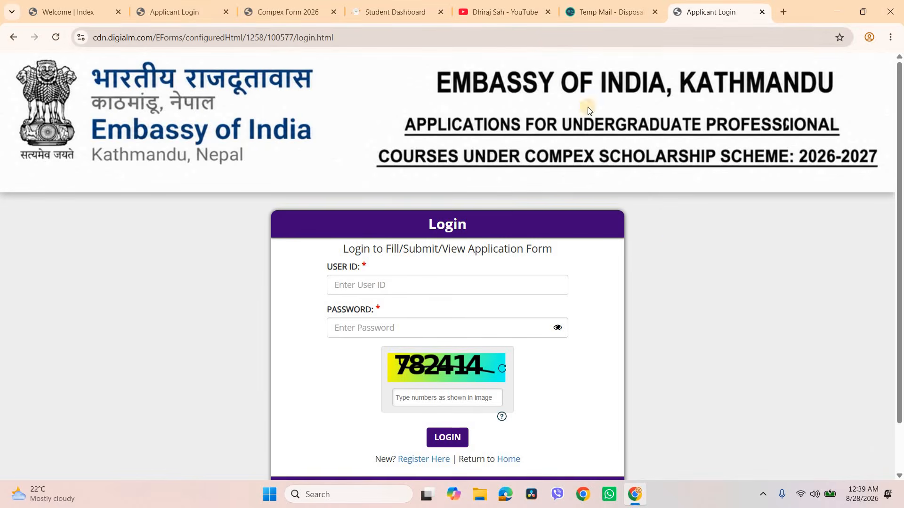
pyautogui.press('F11')
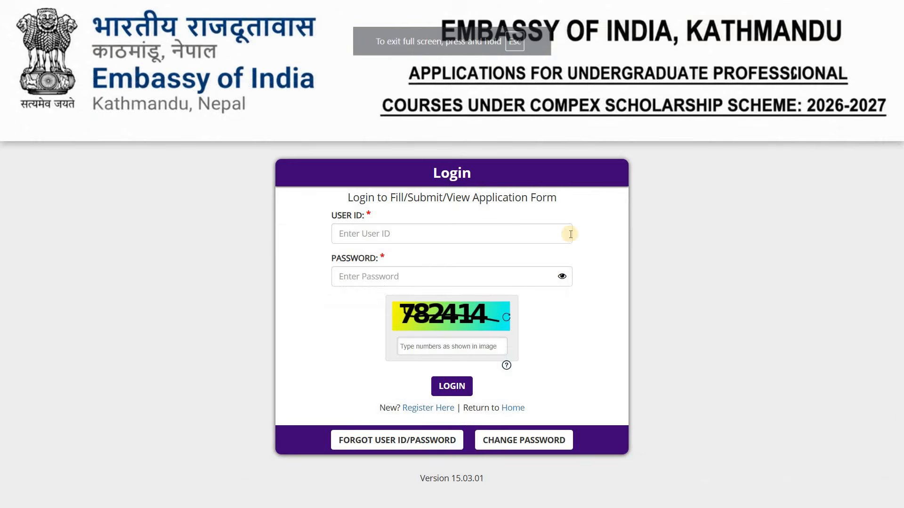
# Step: Log in with the user ID and password from the registration email and the numbers shown in the captcha image
pyautogui.click(405, 285)
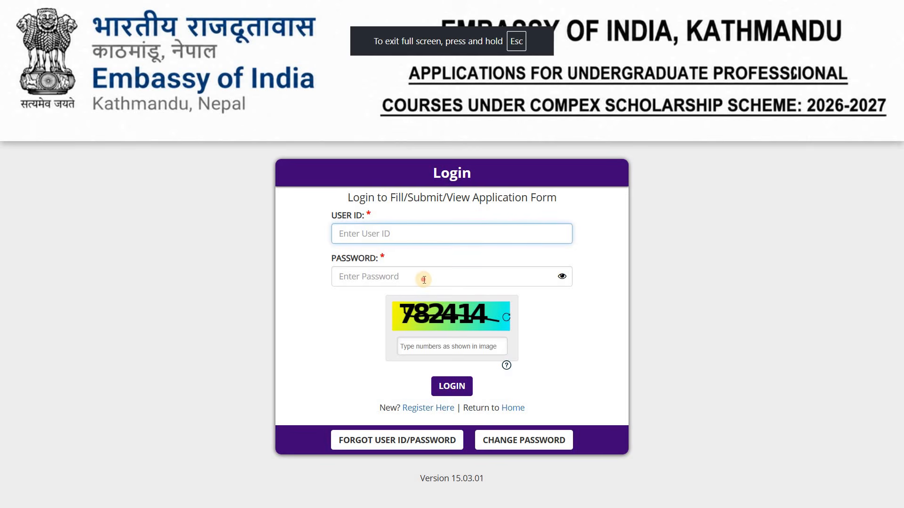
pyautogui.click(424, 279)
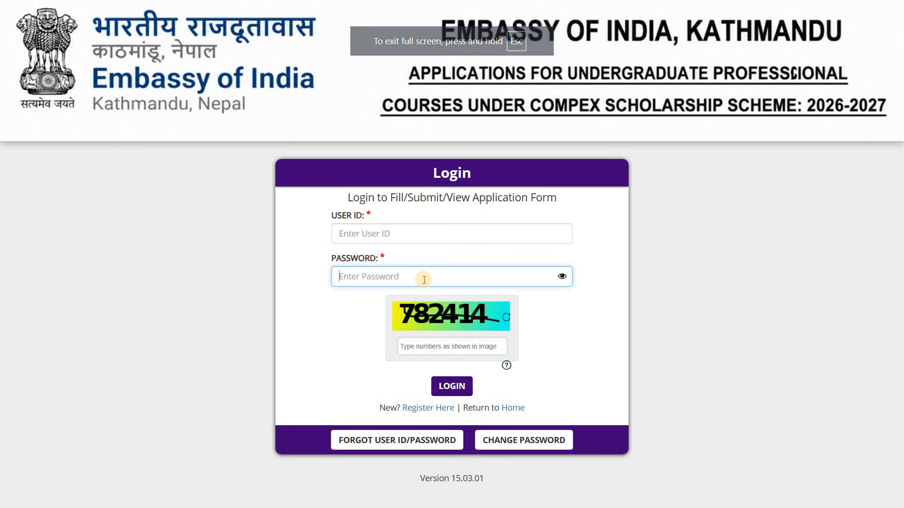
pyautogui.press('F11')
pyautogui.hotkey('ctrl', 'shift', 'Tab')
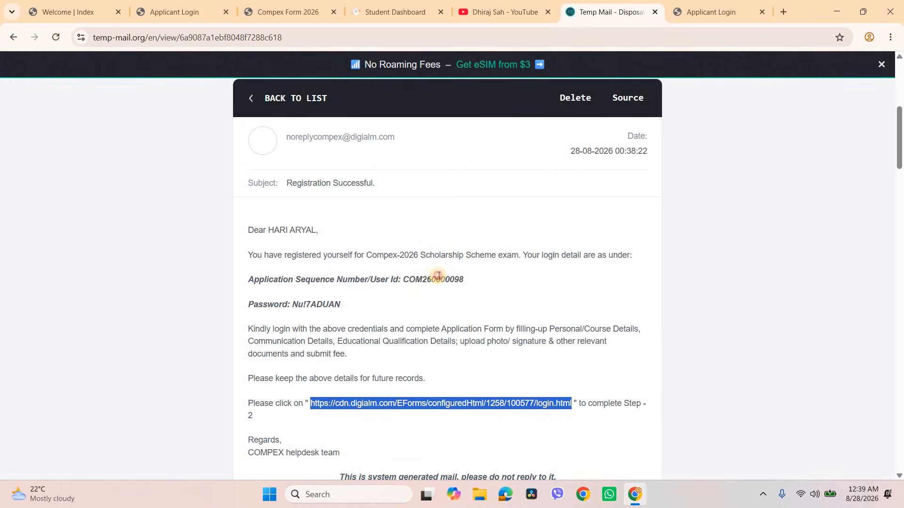
pyautogui.moveTo(403, 279); pyautogui.dragTo(466, 276)
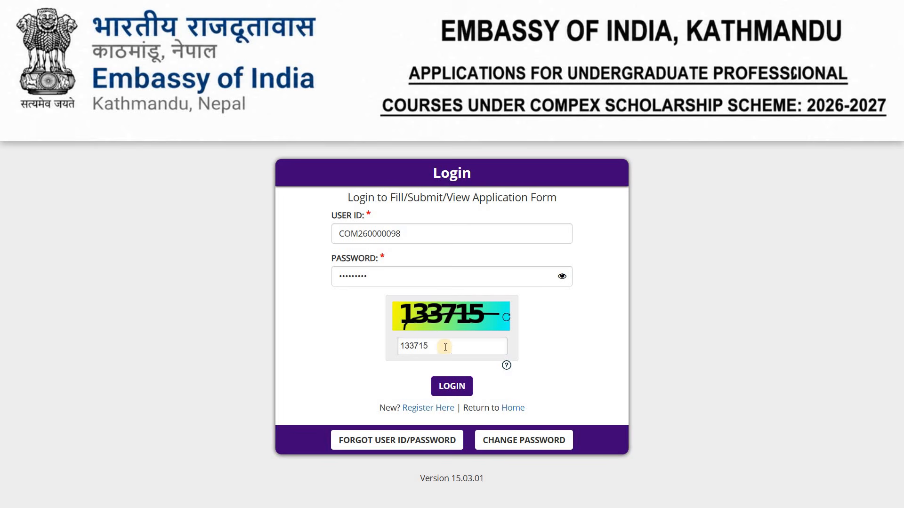
pyautogui.click(456, 390)
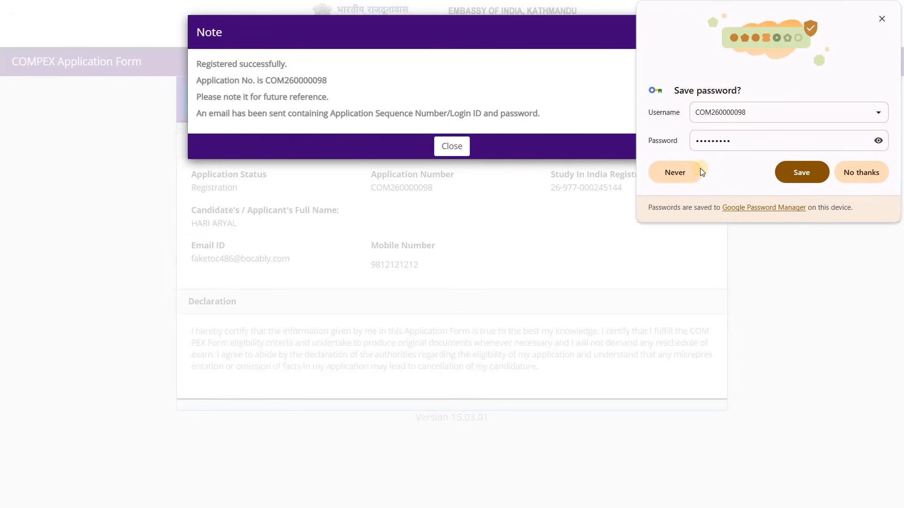
# Step: Close the registration note, save the login password in the browser and go to the application form
pyautogui.click(464, 148)
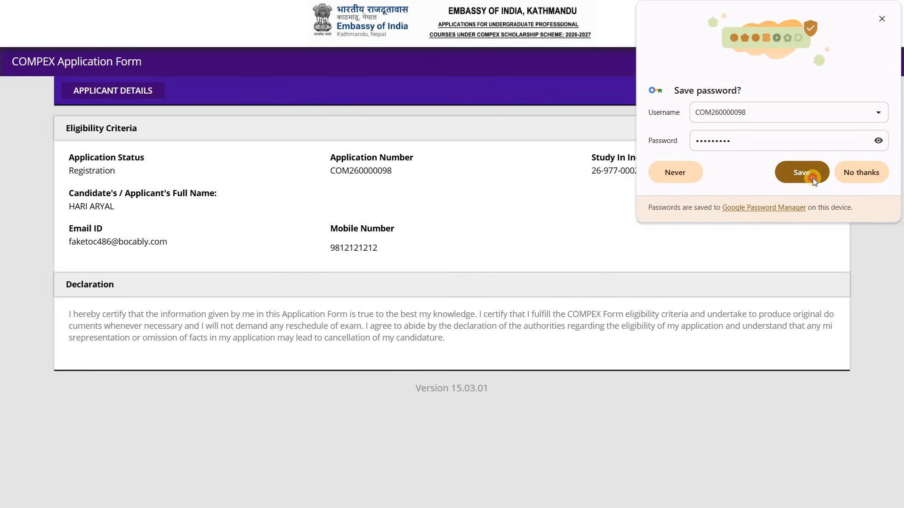
pyautogui.click(812, 178)
pyautogui.click(812, 178)
pyautogui.click(881, 15)
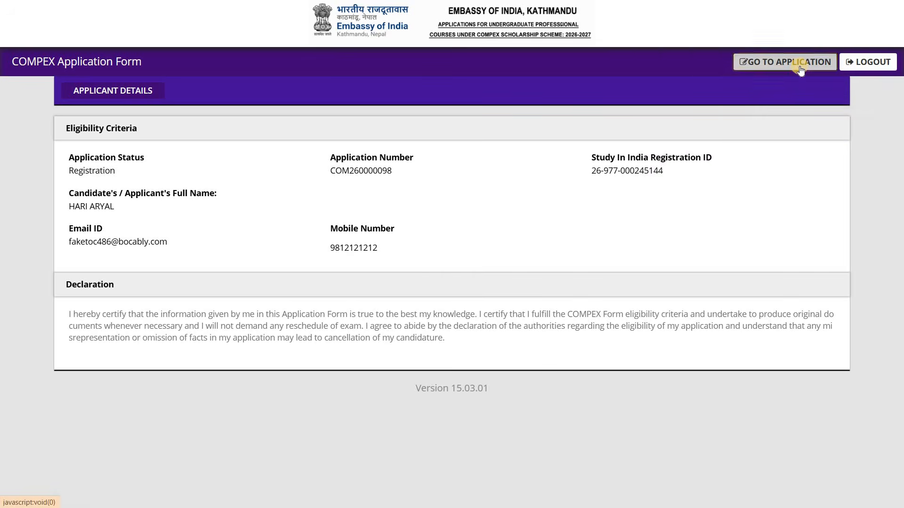
pyautogui.click(800, 66)
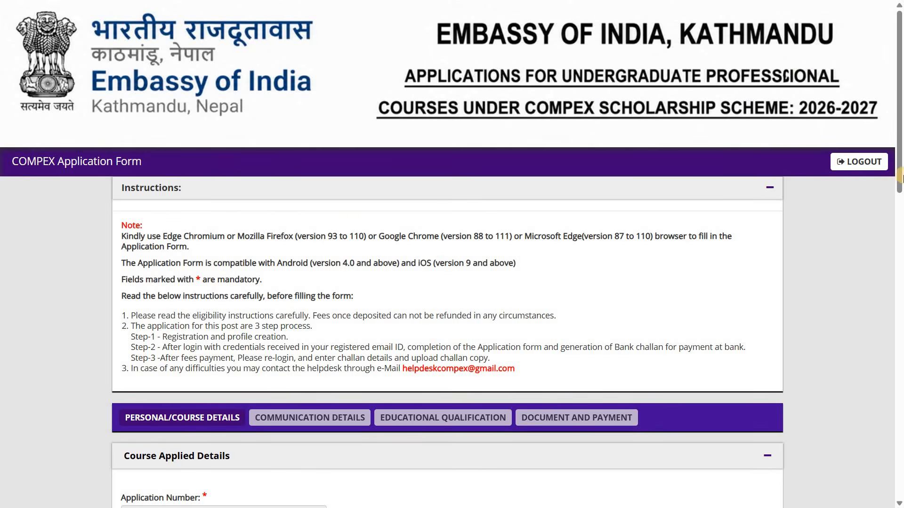
# Step: Read the application instructions and set the gender to Male in the Course Applied Details
pyautogui.scroll(-5, 900, 254)
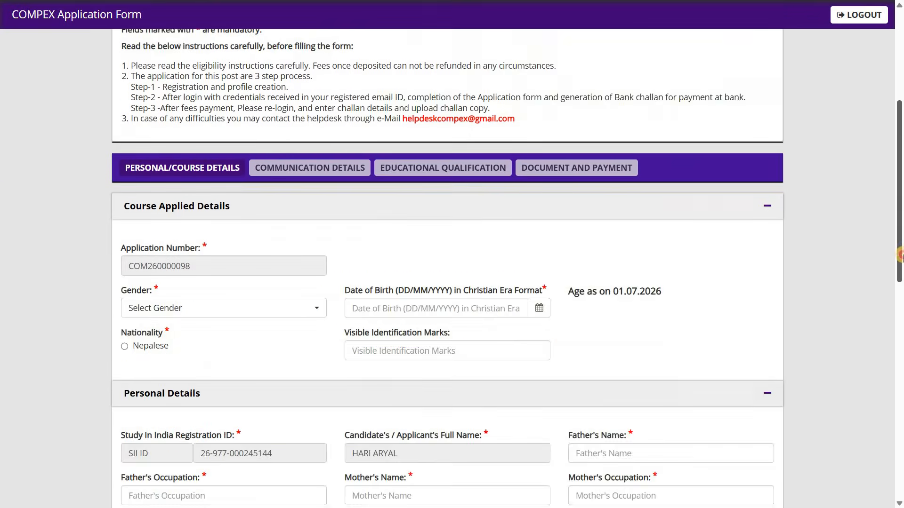
pyautogui.moveTo(900, 254); pyautogui.dragTo(884, 153)
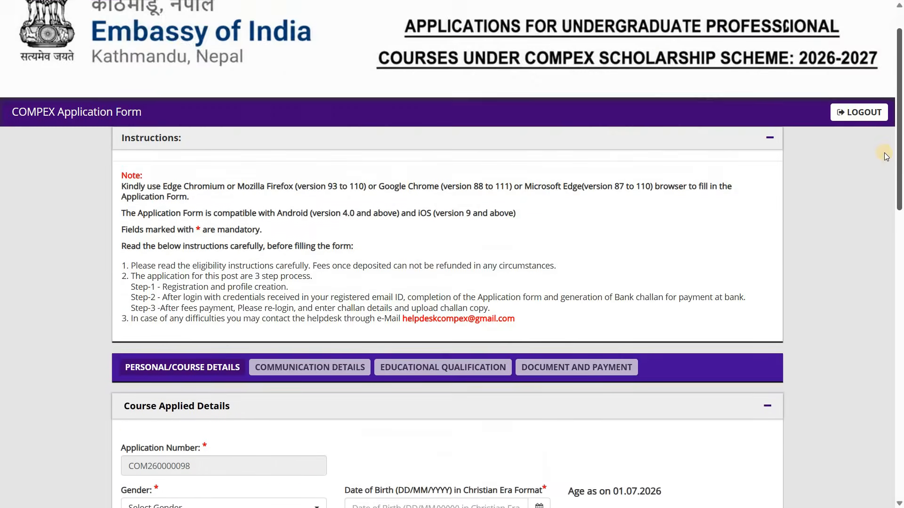
pyautogui.scroll(-6, 862, 247)
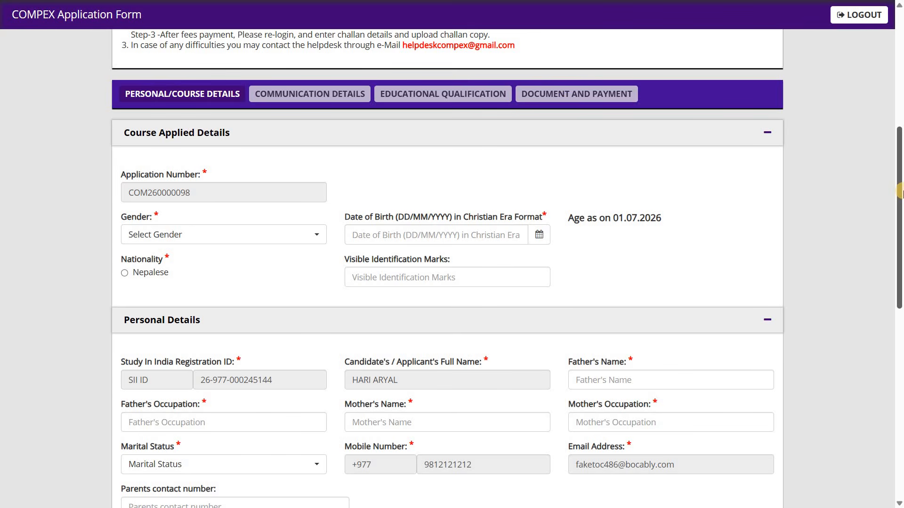
pyautogui.scroll(-1, 900, 214)
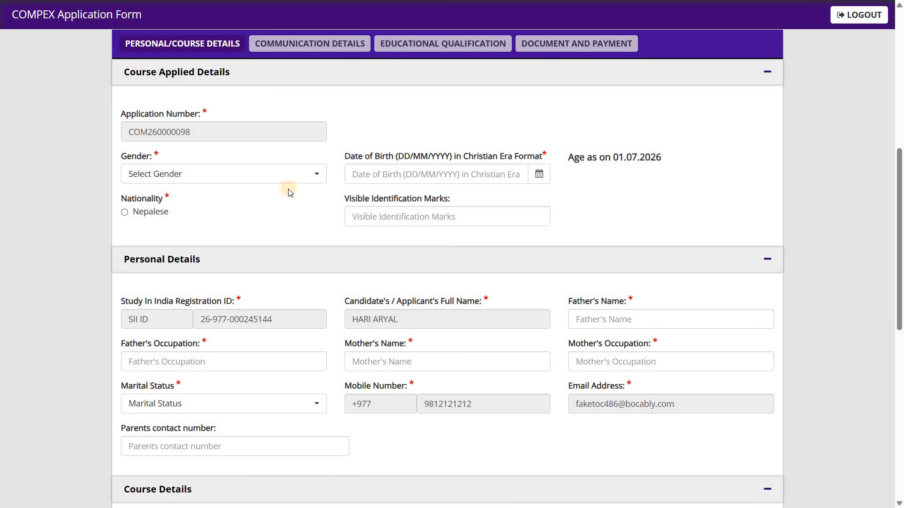
pyautogui.click(318, 182)
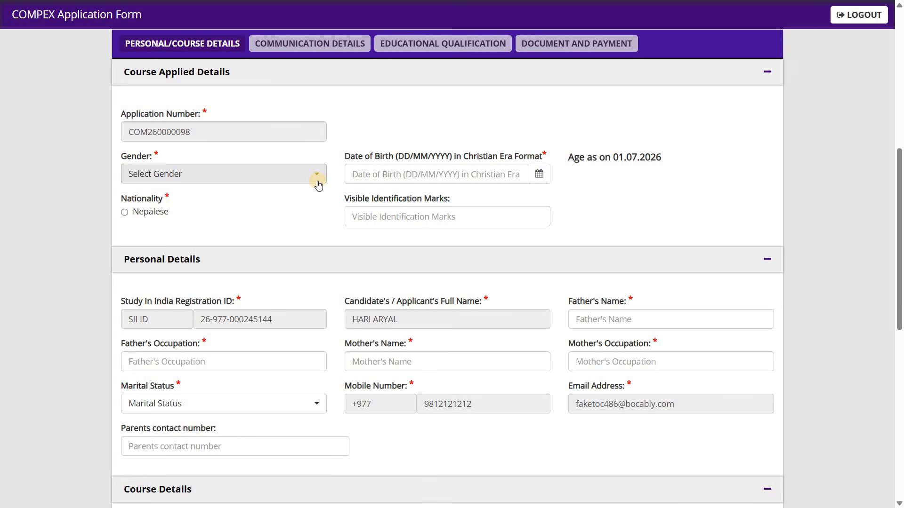
pyautogui.click(318, 182)
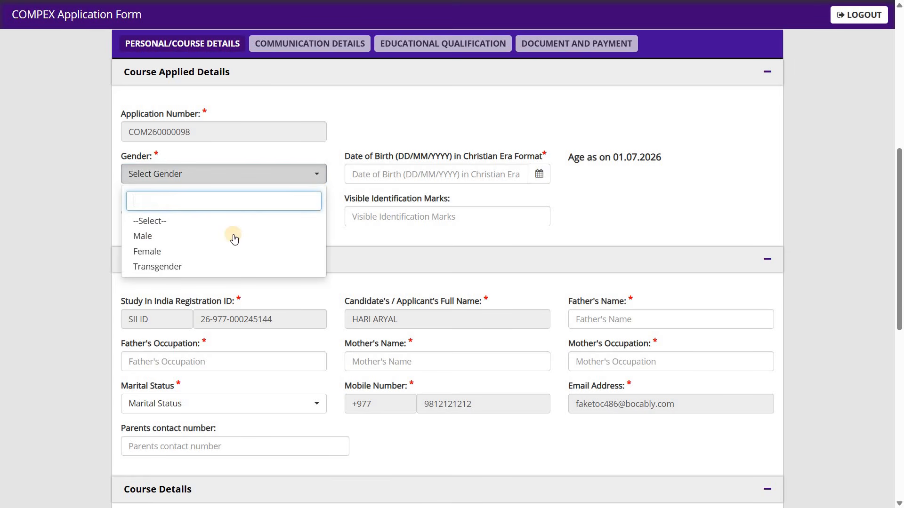
pyautogui.click(232, 236)
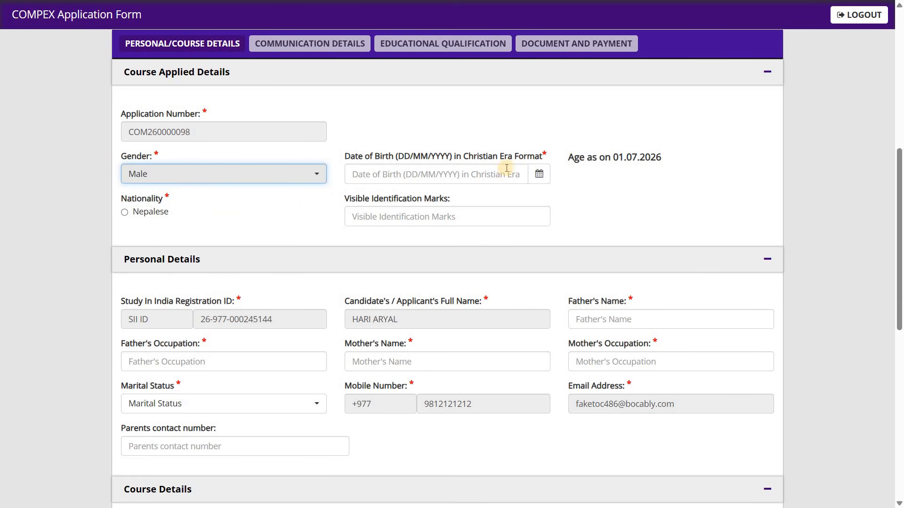
# Step: Pick the candidate's date of birth from the calendar and mark the nationality as Nepalese
pyautogui.click(535, 178)
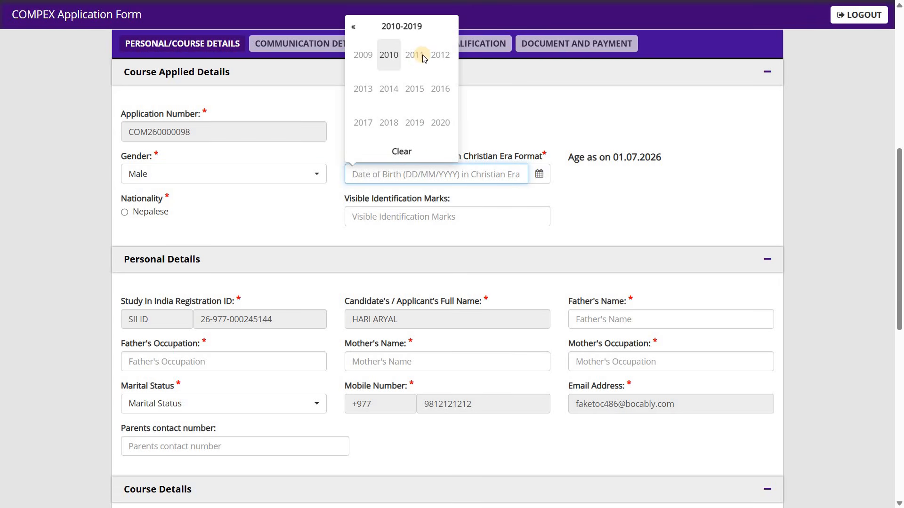
pyautogui.click(358, 56)
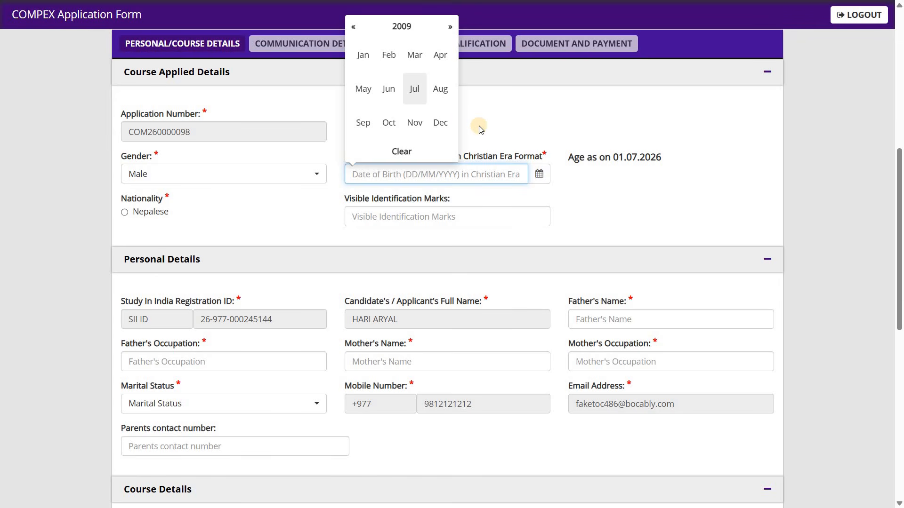
pyautogui.click(363, 55)
pyautogui.click(424, 232)
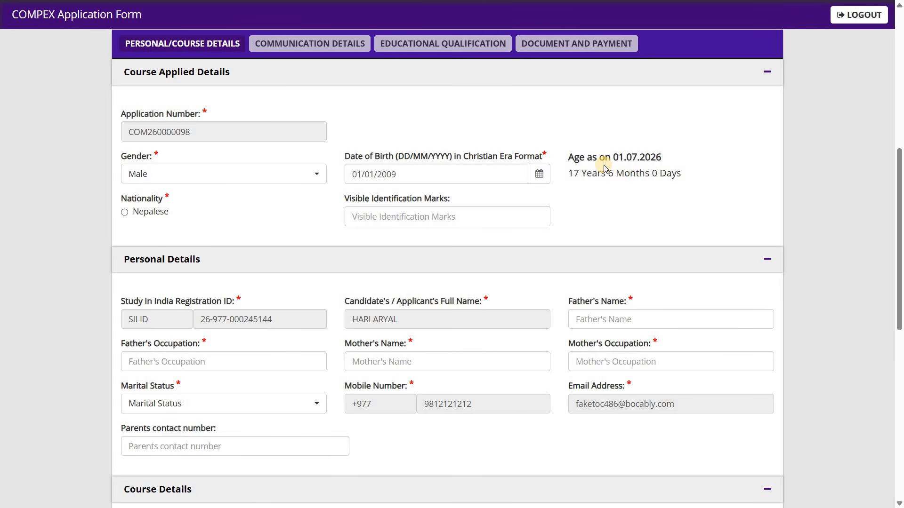
pyautogui.click(125, 212)
pyautogui.click(451, 198)
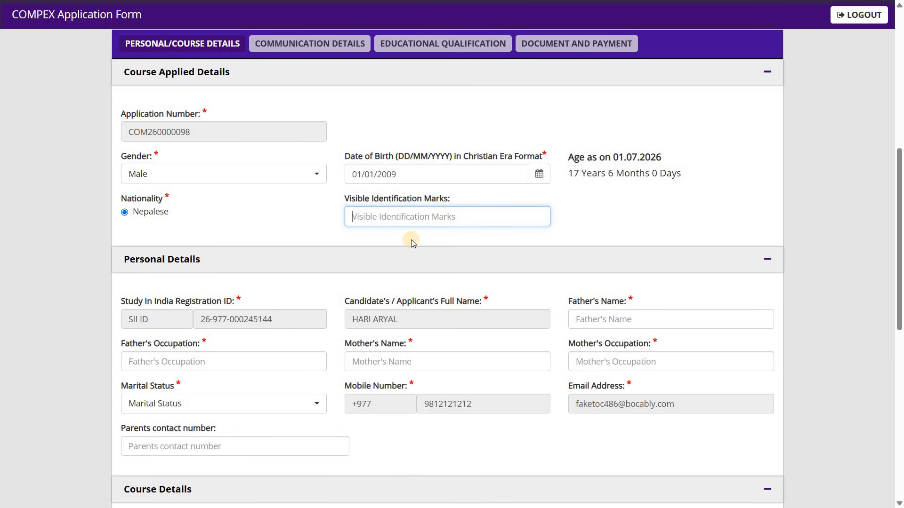
# Step: Review the Personal Details section, checking the registration ID, the candidate's name and the parents' name and occupation fields
pyautogui.moveTo(899, 229); pyautogui.dragTo(900, 252)
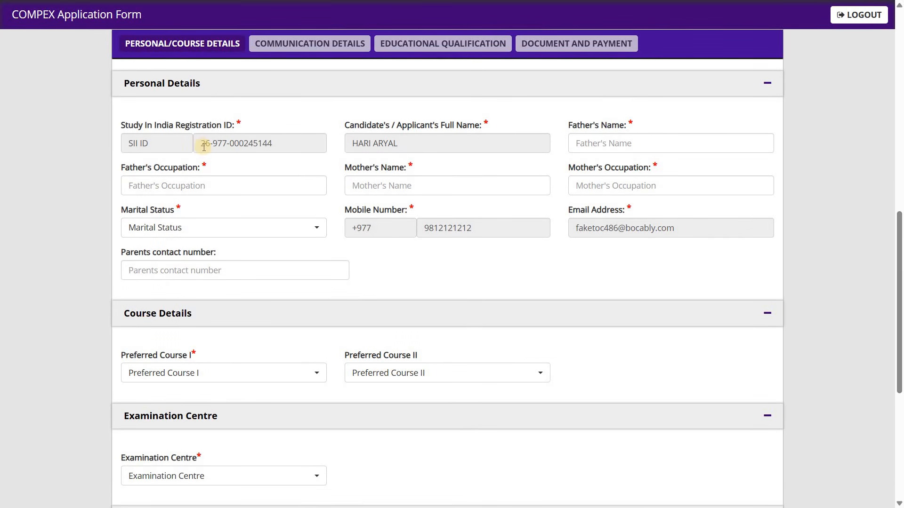
pyautogui.moveTo(201, 147); pyautogui.dragTo(279, 142)
pyautogui.moveTo(352, 143); pyautogui.dragTo(397, 143)
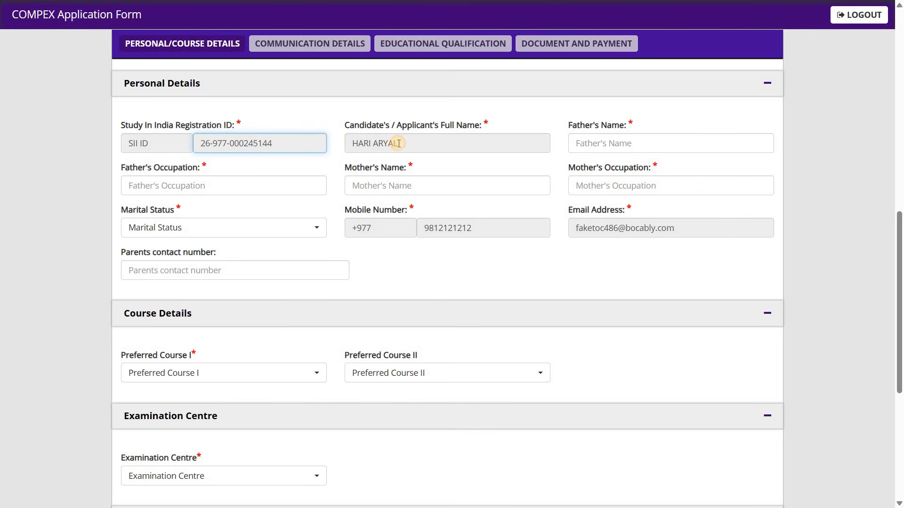
pyautogui.click(601, 146)
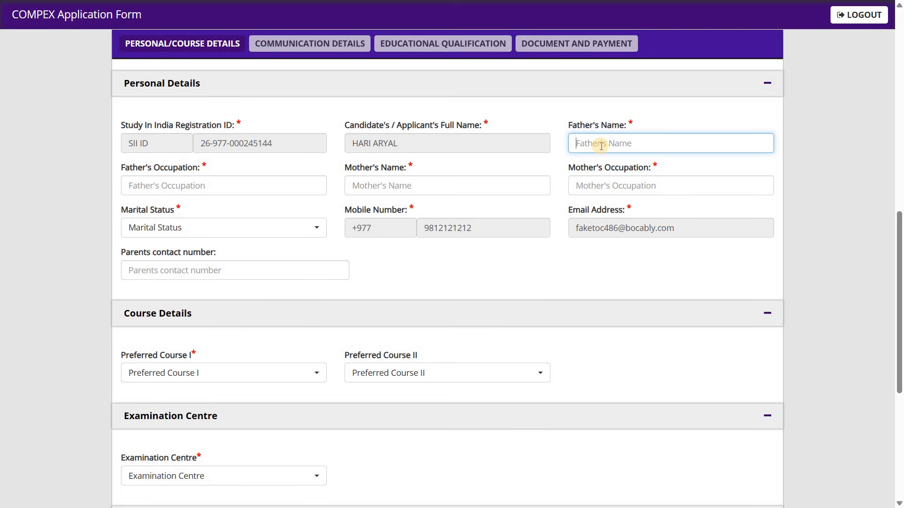
pyautogui.click(455, 186)
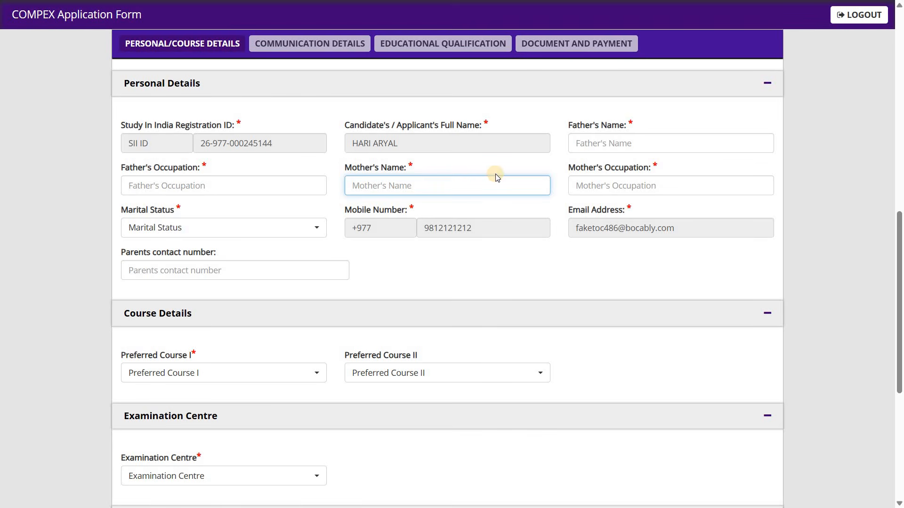
pyautogui.click(588, 144)
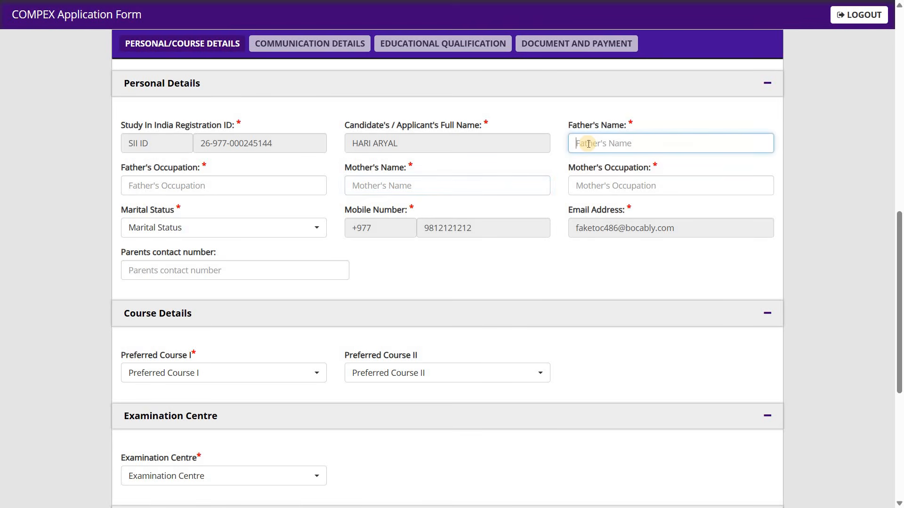
pyautogui.click(188, 190)
pyautogui.click(383, 191)
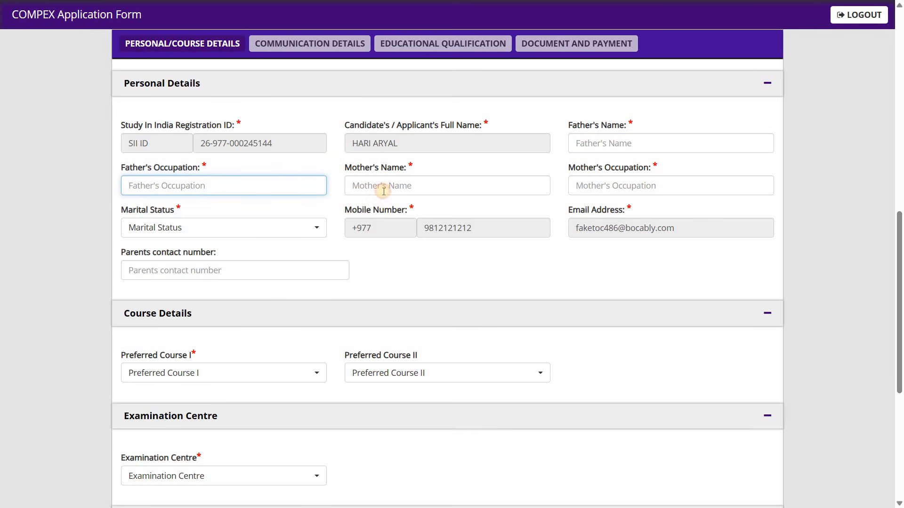
pyautogui.click(585, 186)
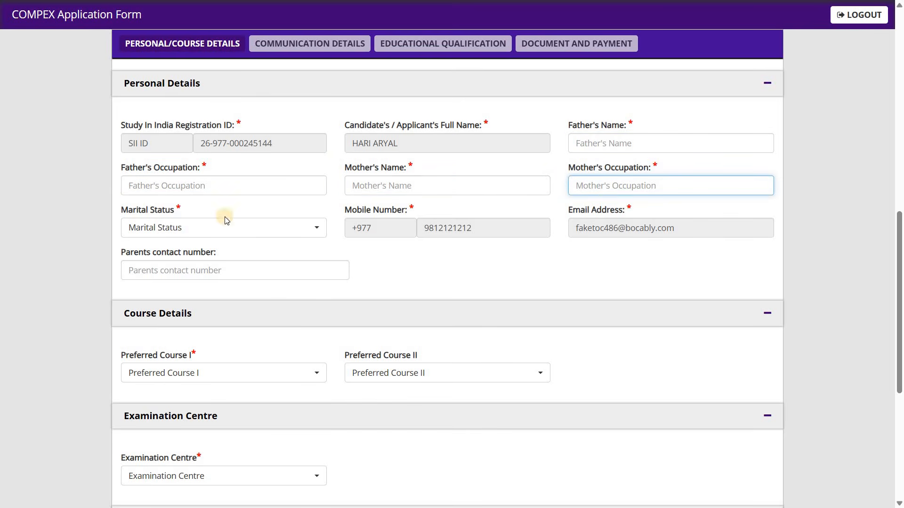
# Step: Set marital status to Unmarried and fill the parents' fields with FATHER NAME, FATHER OCCUPATION, MOTHER NAME, MOTHER OCCUPATION and a contact number
pyautogui.click(215, 229)
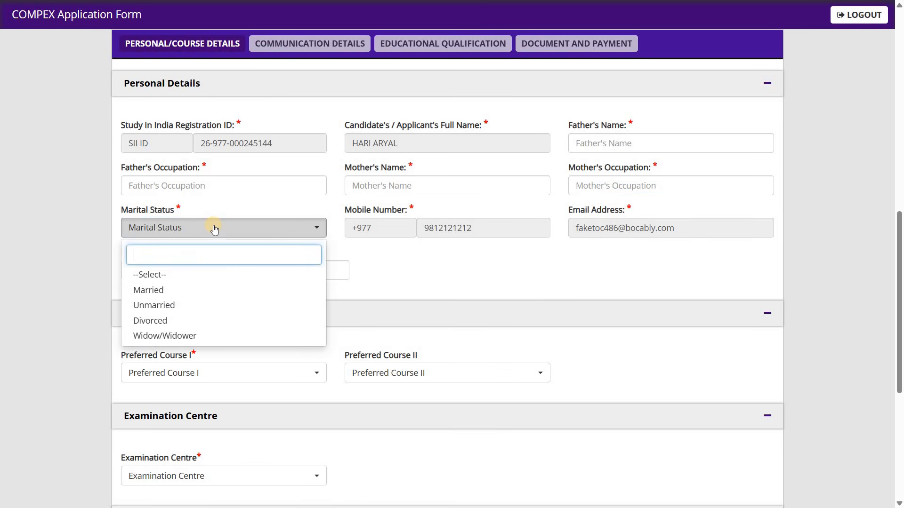
pyautogui.click(204, 306)
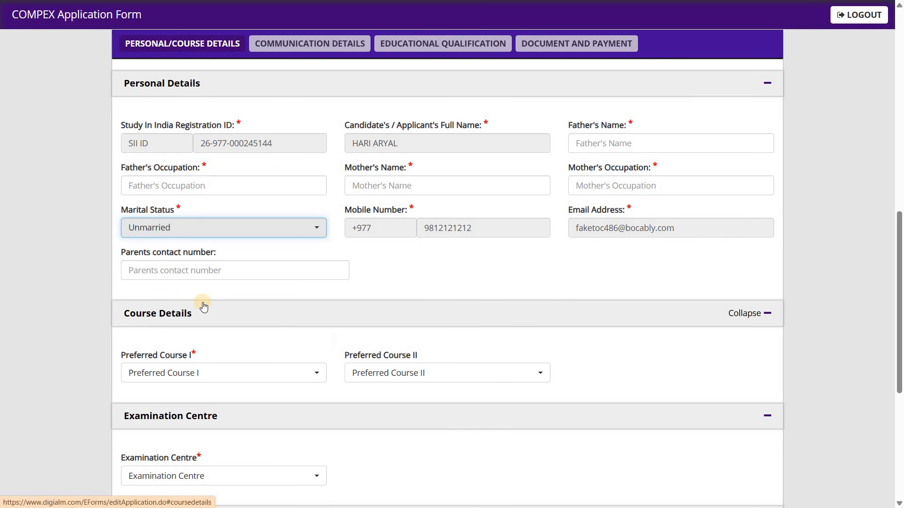
pyautogui.click(226, 269)
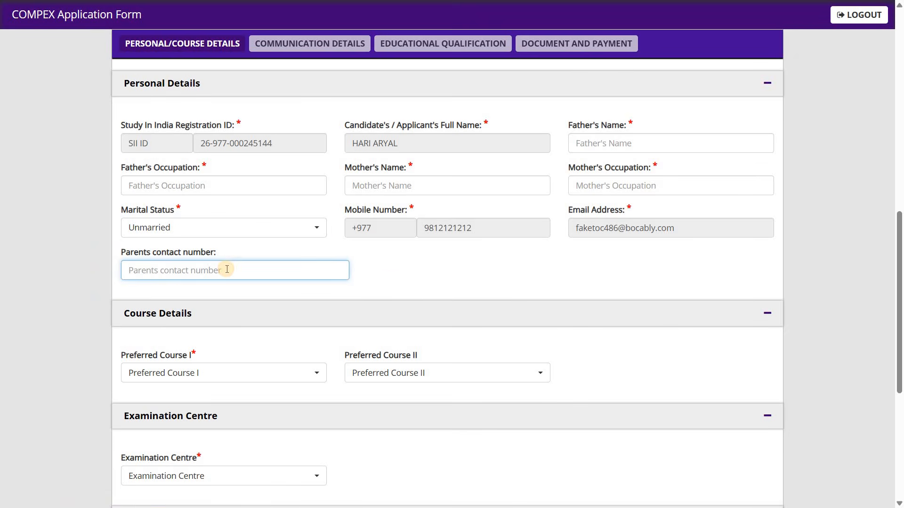
pyautogui.click(392, 282)
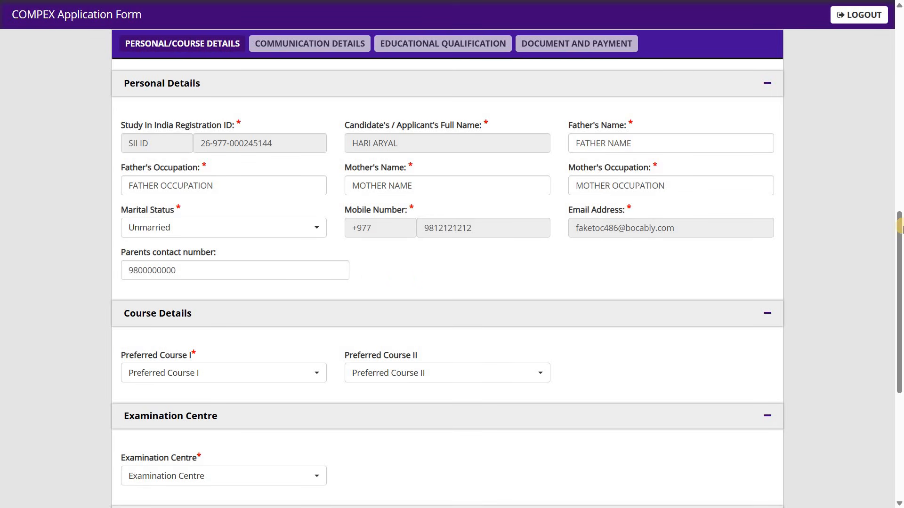
# Step: Choose B. Pharmacy as Preferred Course I and B.Sc (Food Technology) as Preferred Course II in the Course Details section
pyautogui.scroll(-3, 899, 290)
pyautogui.scroll(-3, 899, 297)
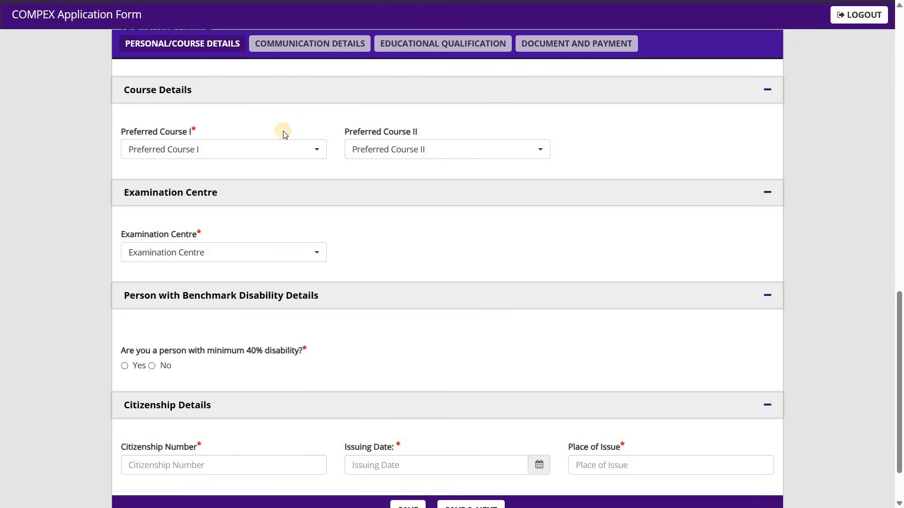
pyautogui.click(272, 151)
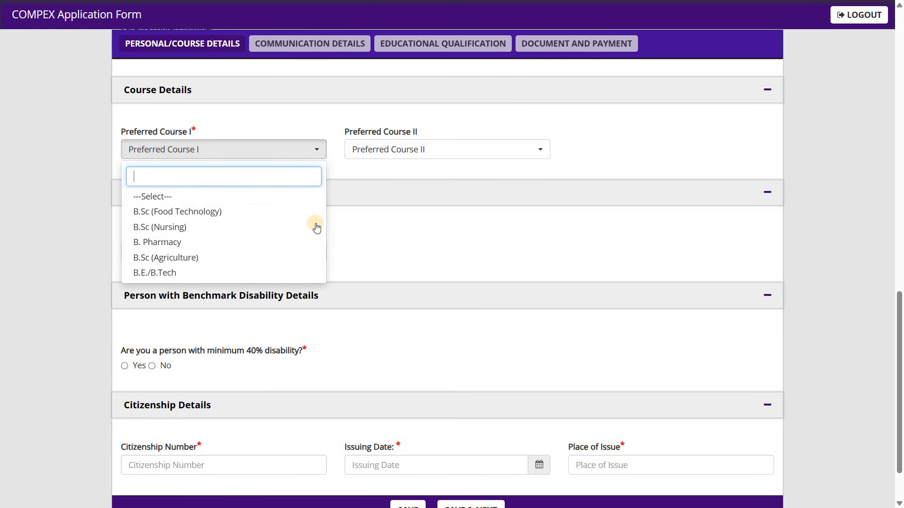
pyautogui.click(409, 148)
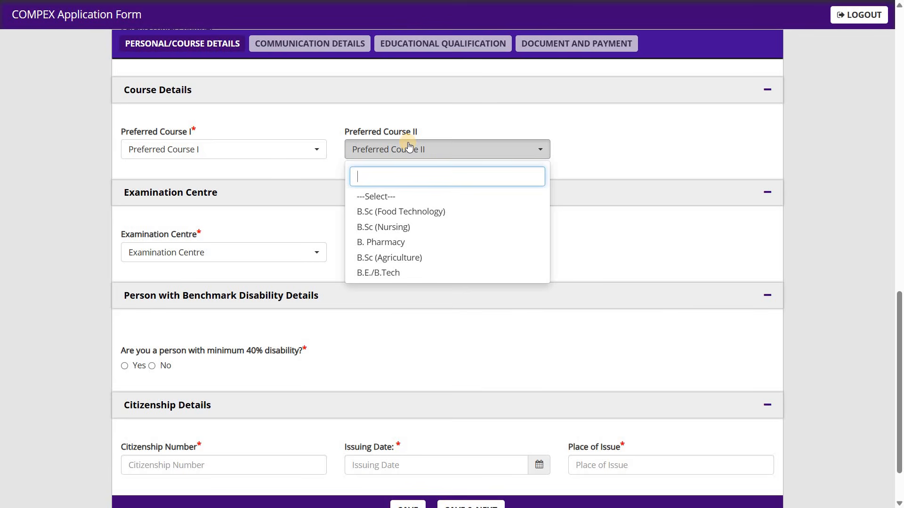
pyautogui.click(317, 151)
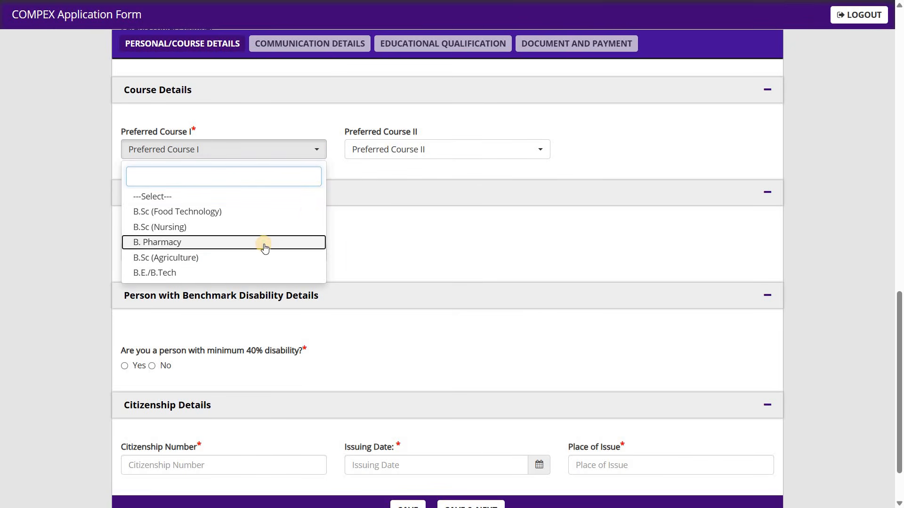
pyautogui.click(263, 243)
pyautogui.press('Tab')
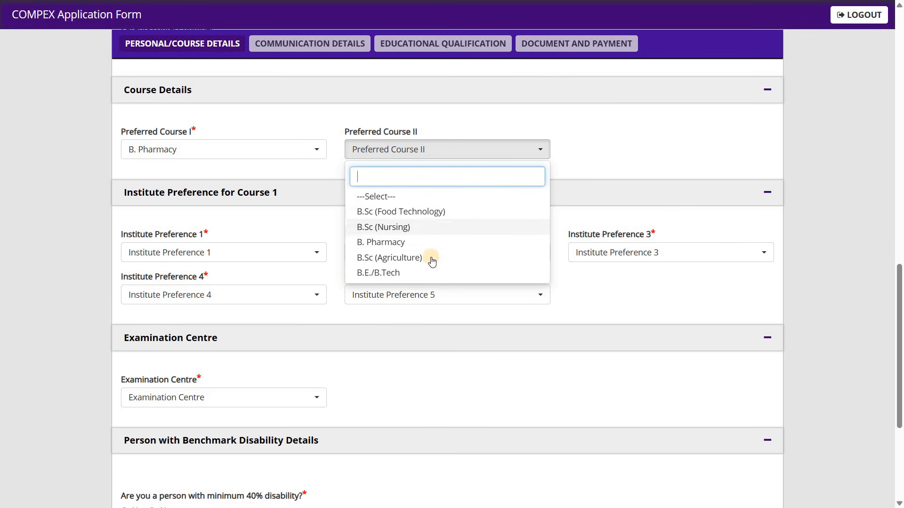
pyautogui.click(447, 214)
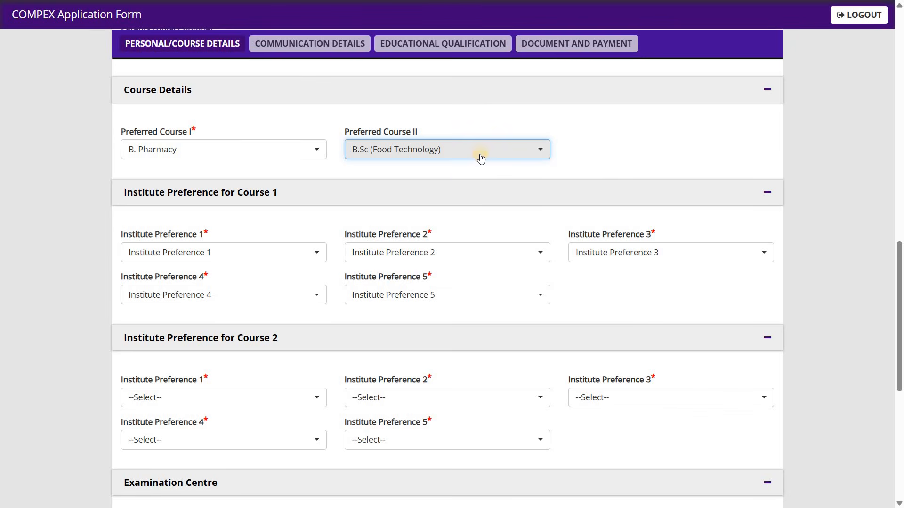
# Step: Change Preferred Course I to B.E./B.Tech and reset Preferred Course II to the blank Select option
pyautogui.click(316, 150)
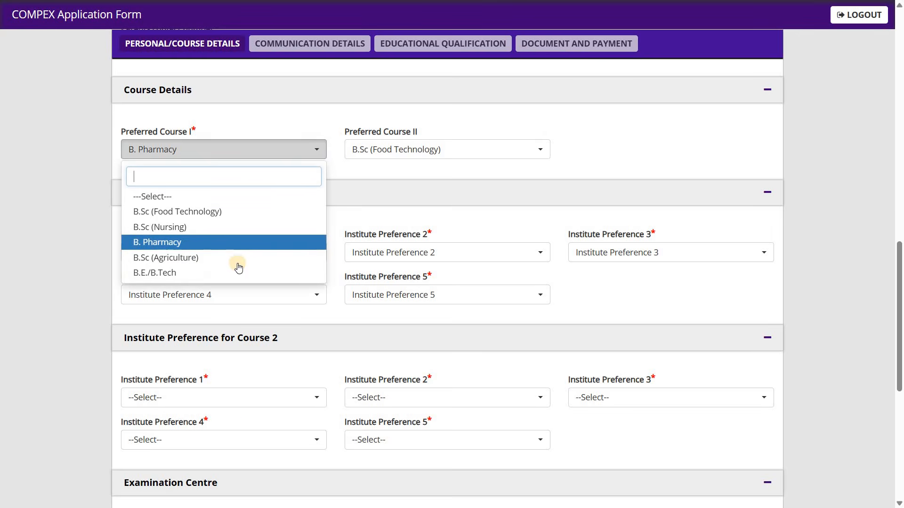
pyautogui.click(239, 274)
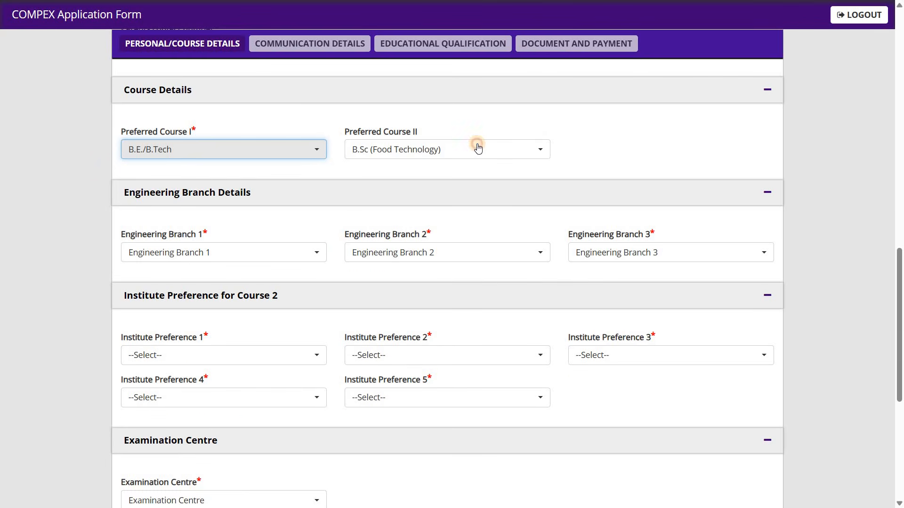
pyautogui.click(443, 149)
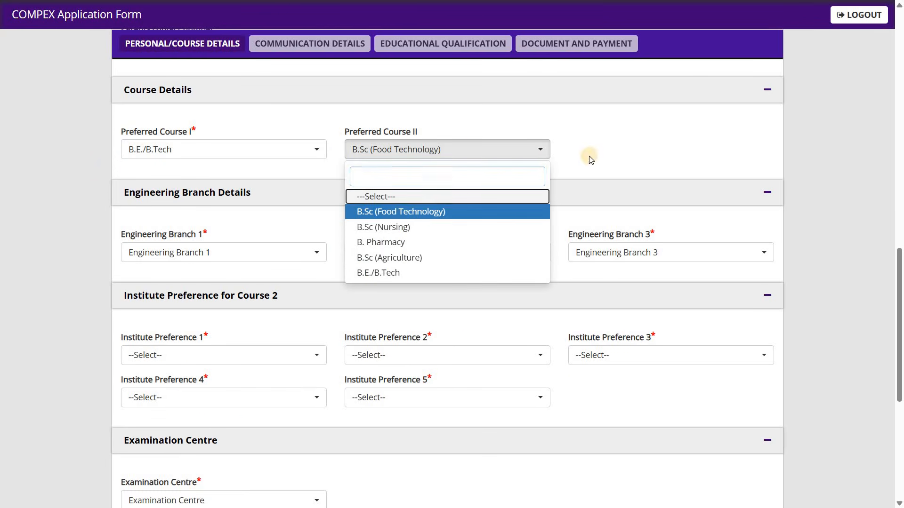
pyautogui.click(591, 157)
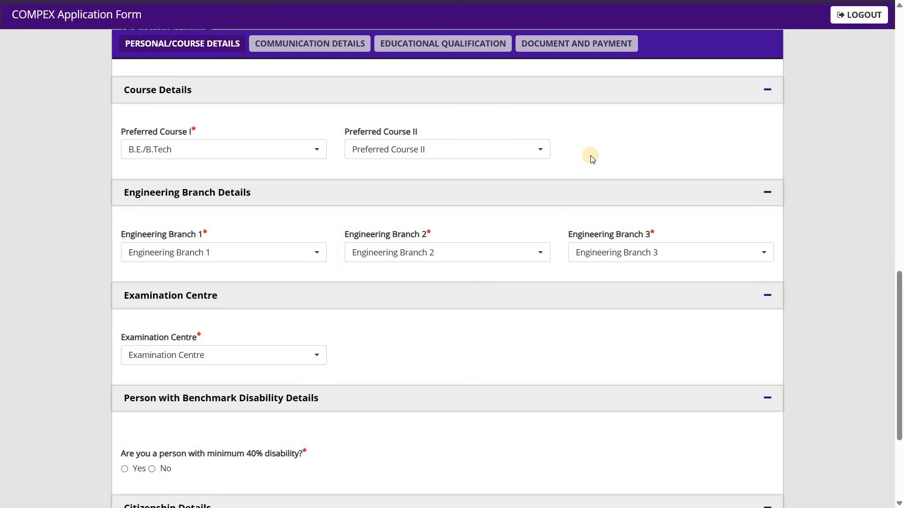
# Step: Check the courses offered for Preferred Course II without choosing one, and keep B.E./B.Tech as Preferred Course I
pyautogui.click(532, 148)
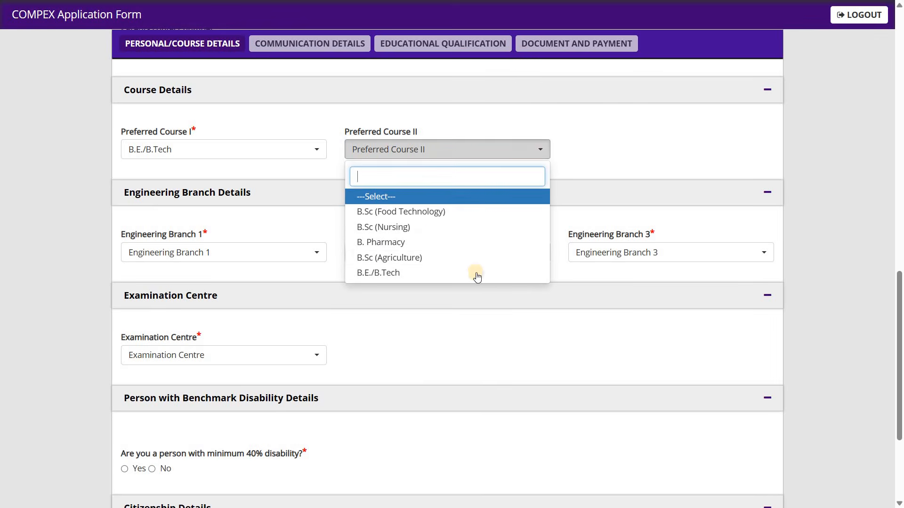
pyautogui.click(580, 169)
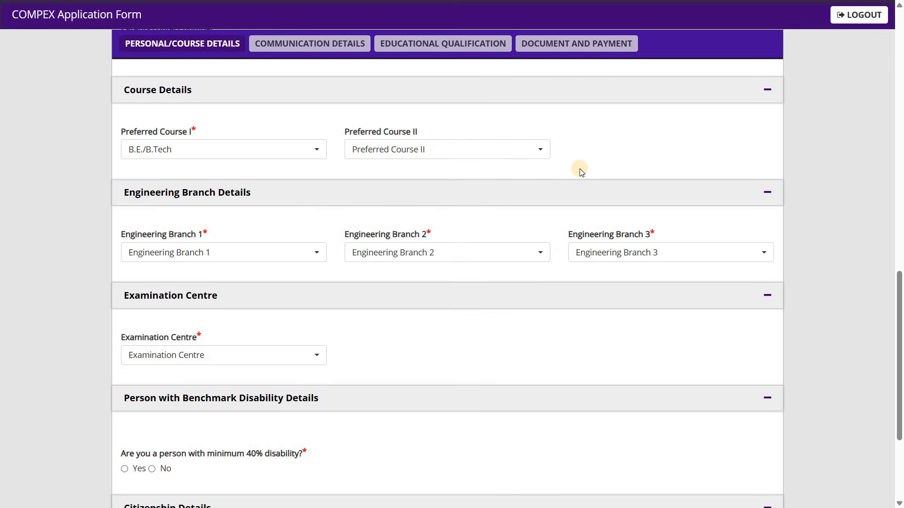
pyautogui.click(532, 158)
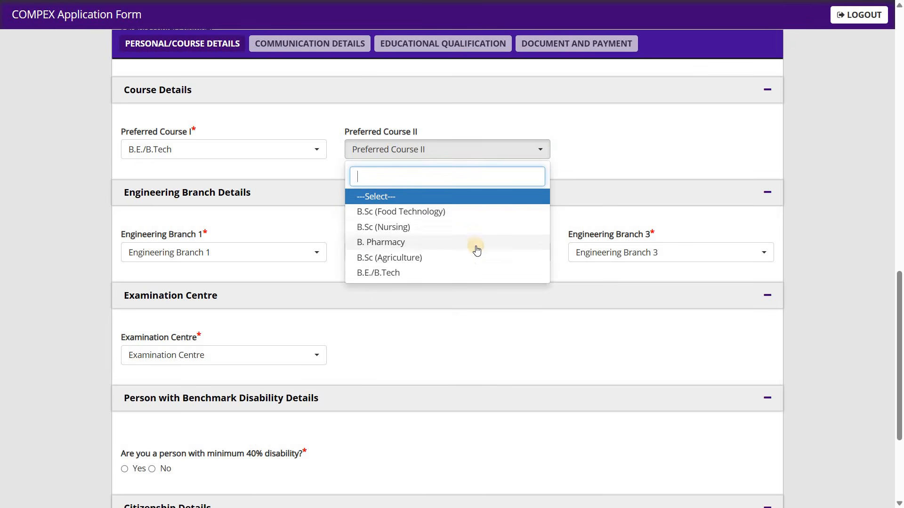
pyautogui.click(596, 162)
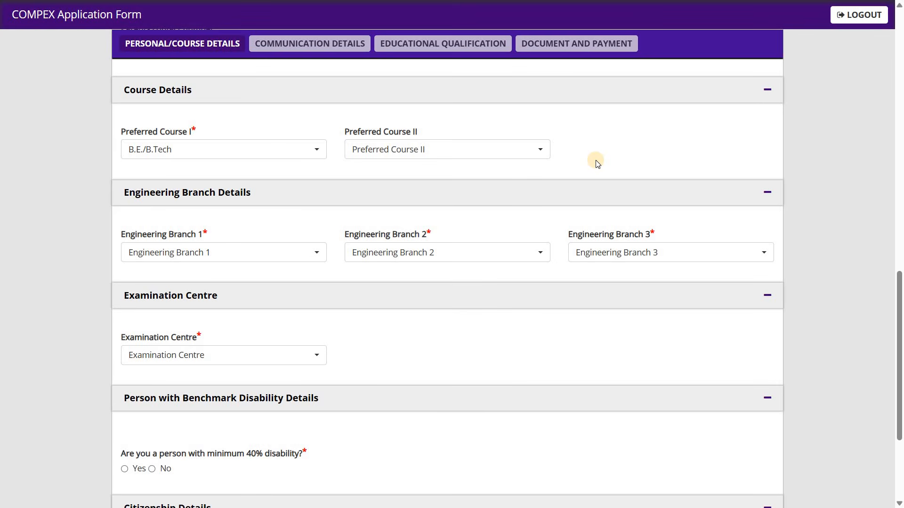
pyautogui.click(315, 154)
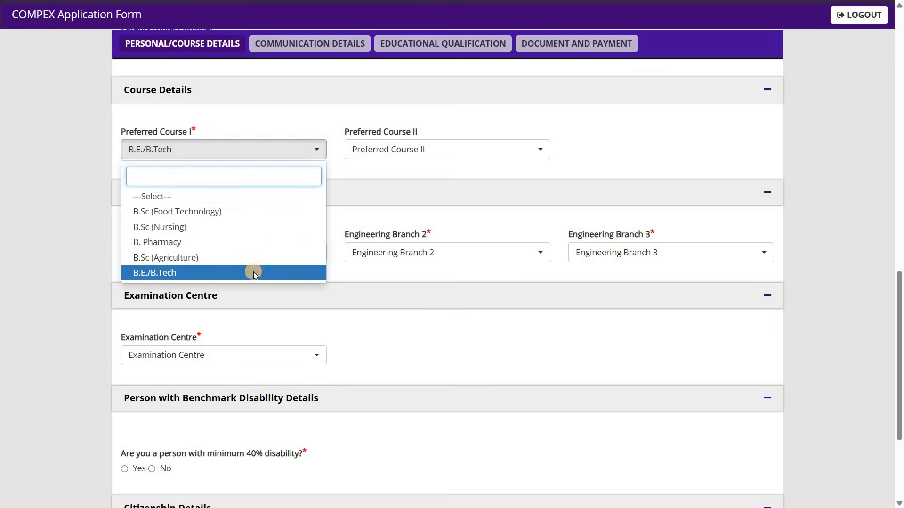
pyautogui.click(253, 270)
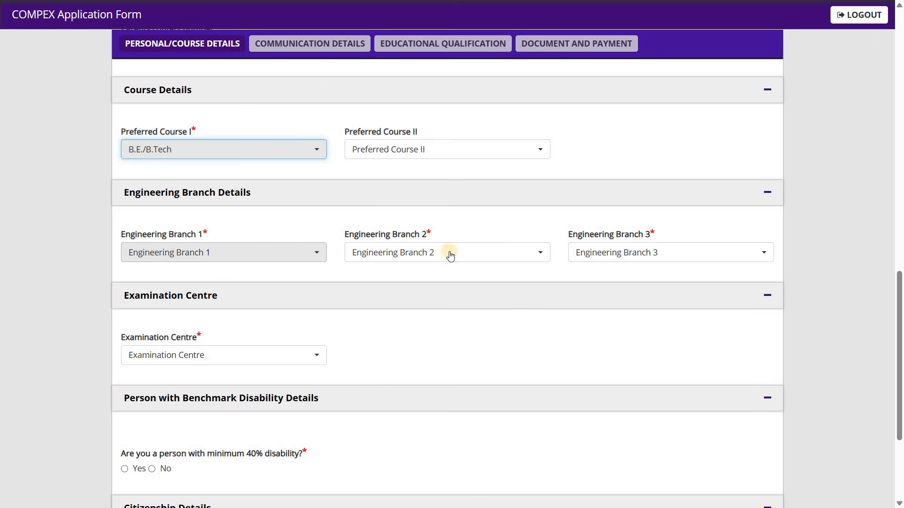
# Step: Look through the available branches for Engineering Branch 1, 2 and 3
pyautogui.click(285, 258)
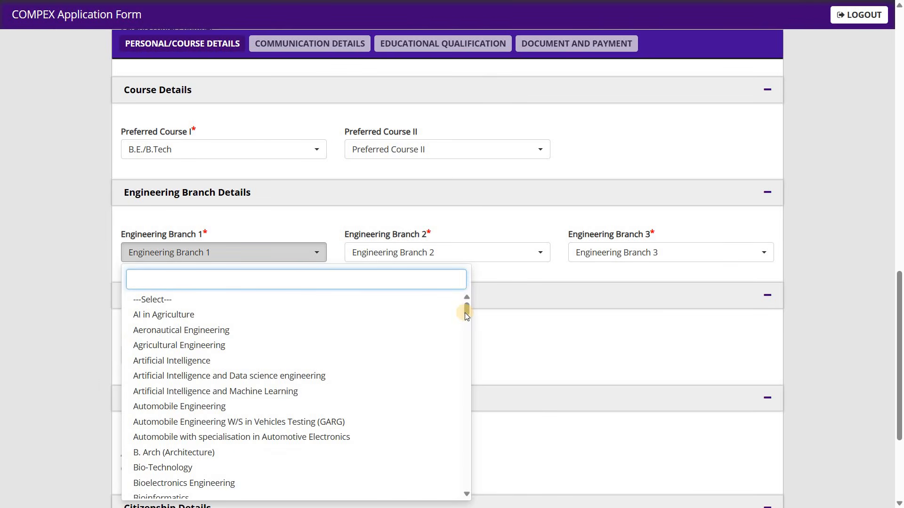
pyautogui.moveTo(467, 315); pyautogui.dragTo(459, 478)
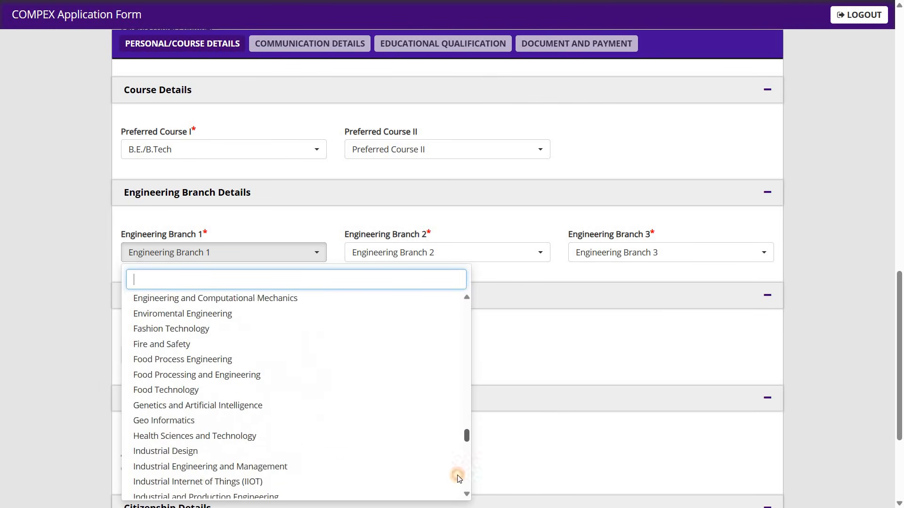
pyautogui.scroll(-15, 459, 480)
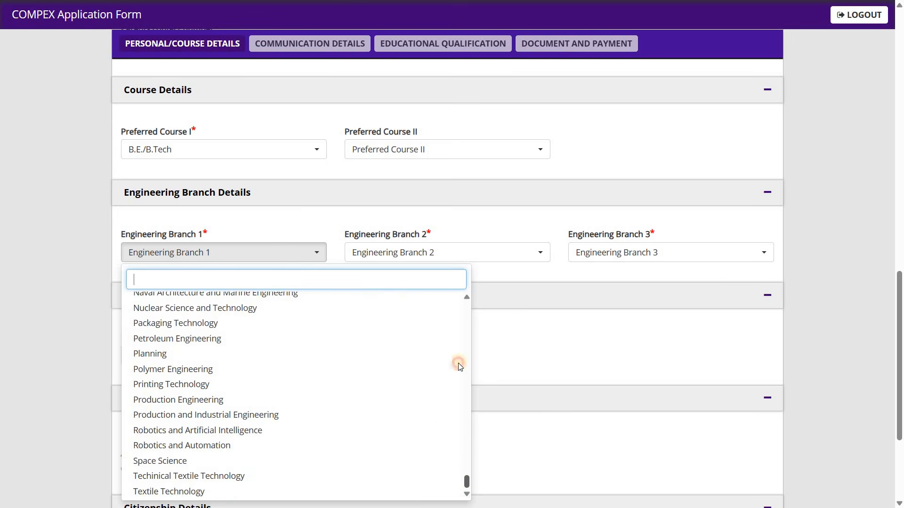
pyautogui.scroll(15, 464, 297)
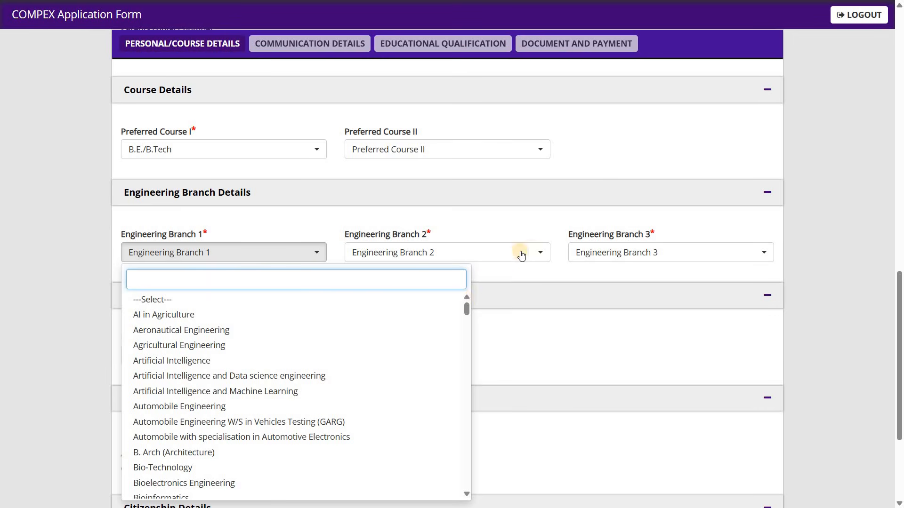
pyautogui.click(537, 250)
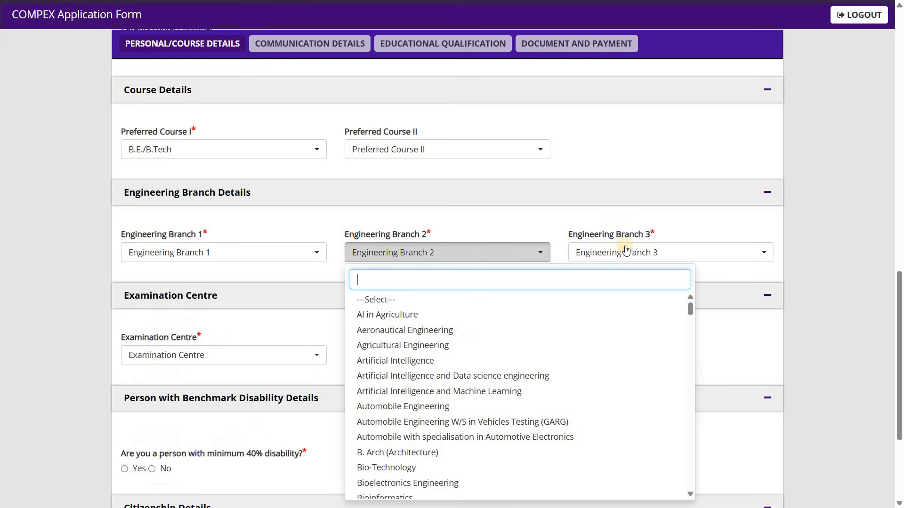
pyautogui.click(653, 259)
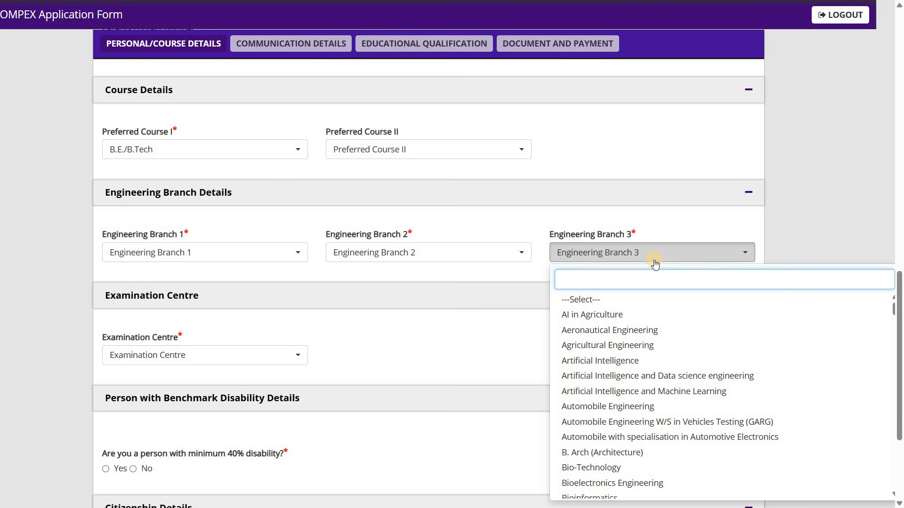
# Step: Set Engineering Branch 1 to AI in Agriculture, Branch 2 to Artificial Intelligence and Branch 3 to B. Arch (Architecture)
pyautogui.click(297, 263)
pyautogui.click(297, 263)
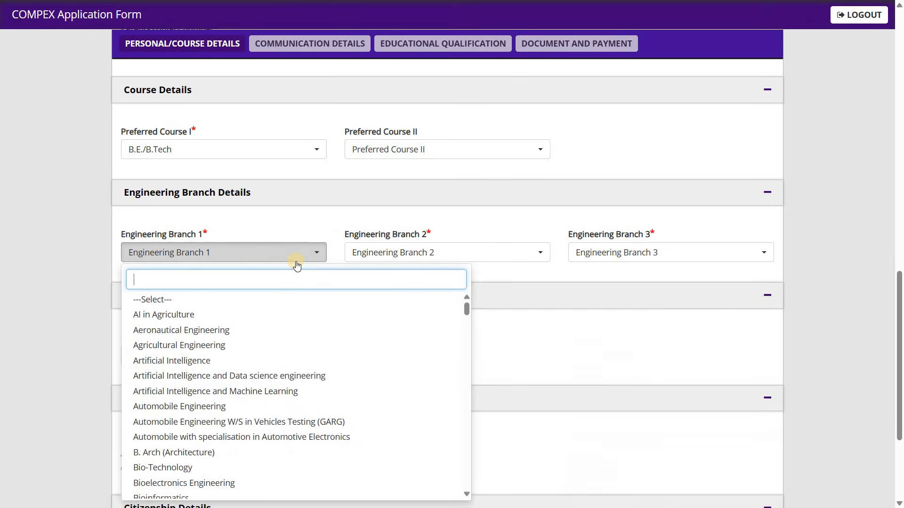
pyautogui.click(249, 314)
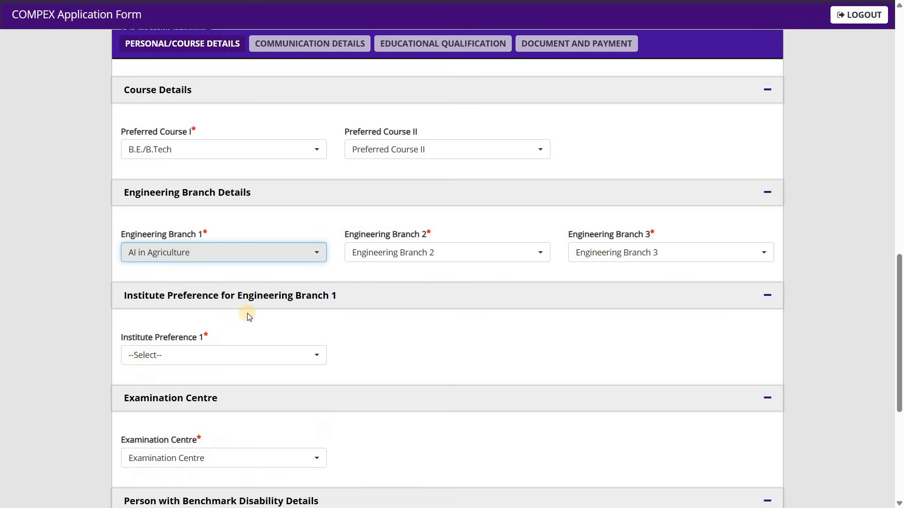
pyautogui.click(428, 262)
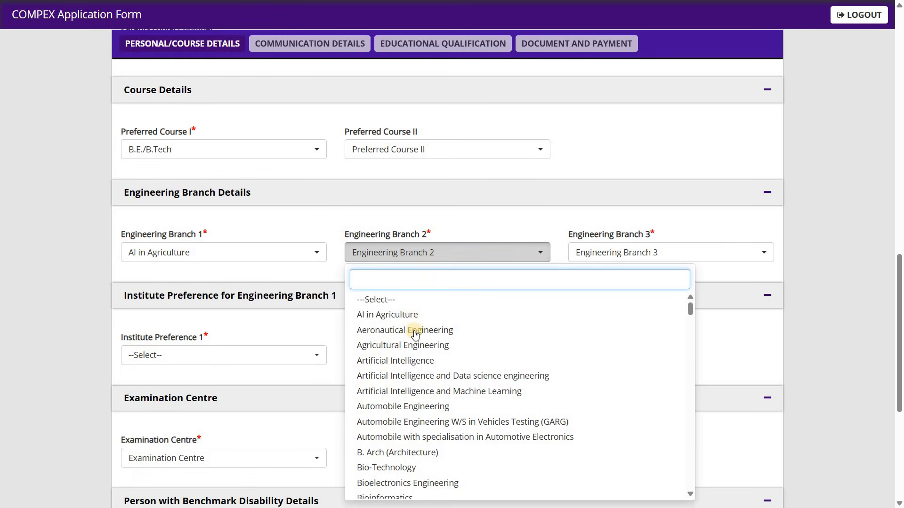
pyautogui.click(411, 366)
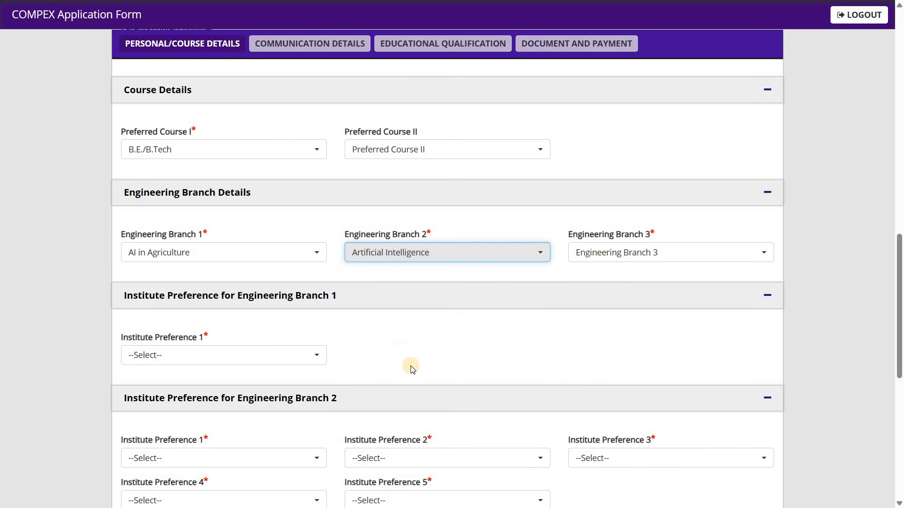
pyautogui.click(605, 264)
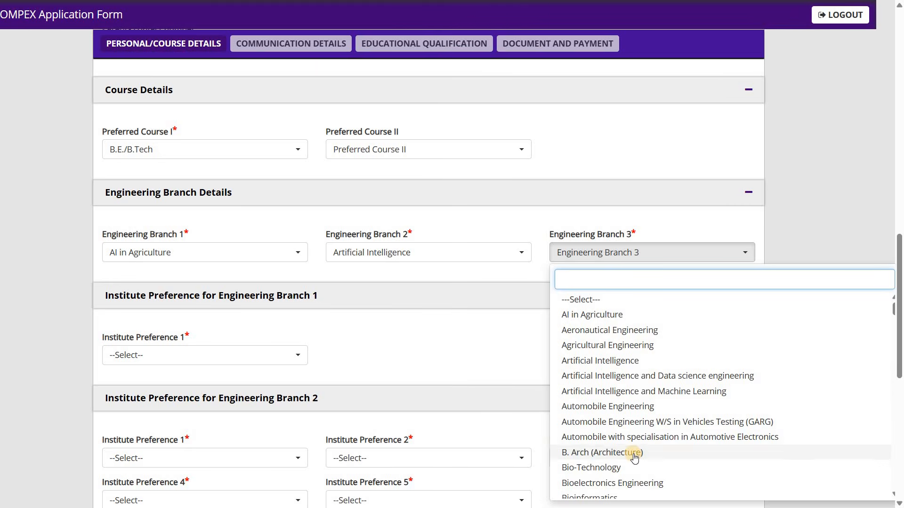
pyautogui.click(634, 453)
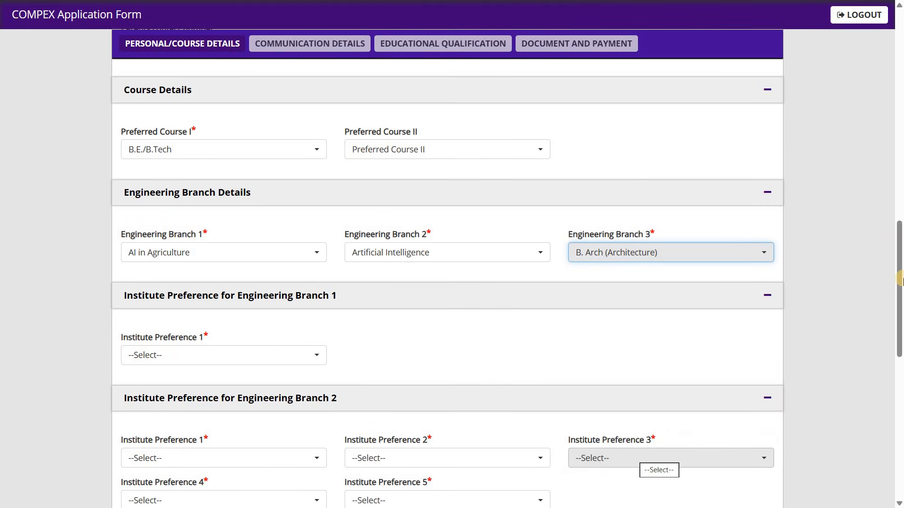
# Step: Set Institute Preference 1 for Engineering Branch 1 to Sher-e-Kashmir University of Agricultural Sciences and Technology of Kashmir
pyautogui.moveTo(900, 330); pyautogui.dragTo(900, 385)
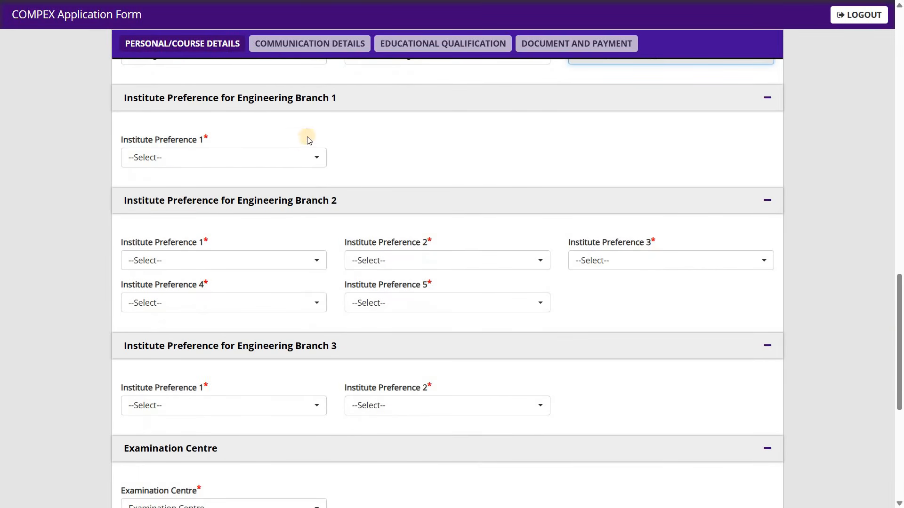
pyautogui.click(303, 162)
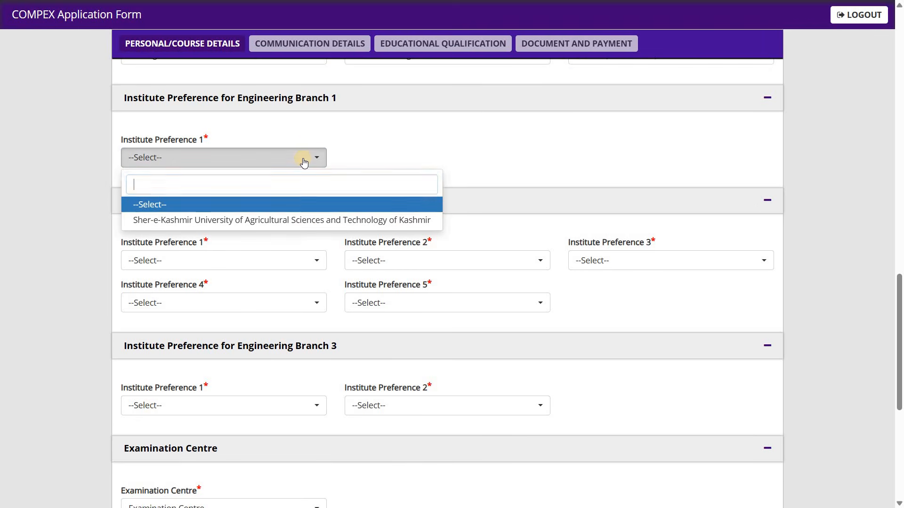
pyautogui.click(304, 221)
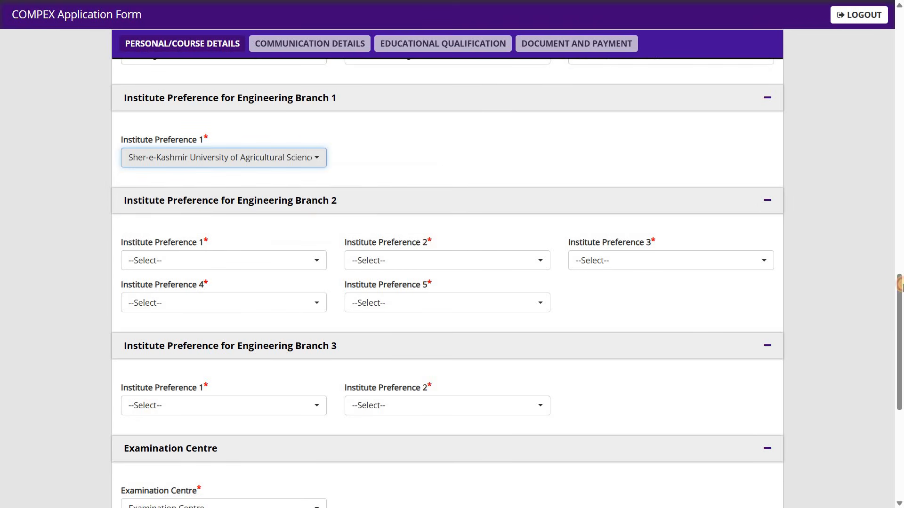
# Step: Set Institute Preference 1 for Engineering Branch 2 to National Institute of Technology, Rourkela
pyautogui.scroll(4, 459, 223)
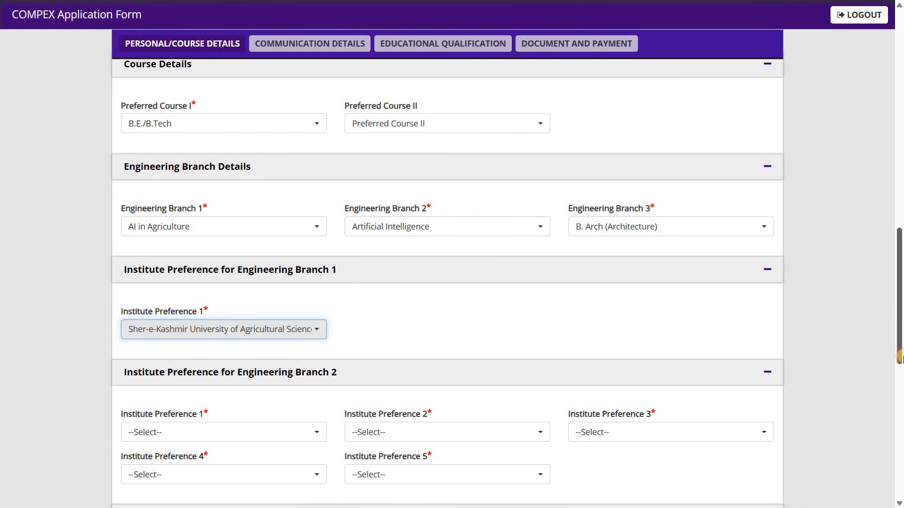
pyautogui.scroll(-4, 330, 263)
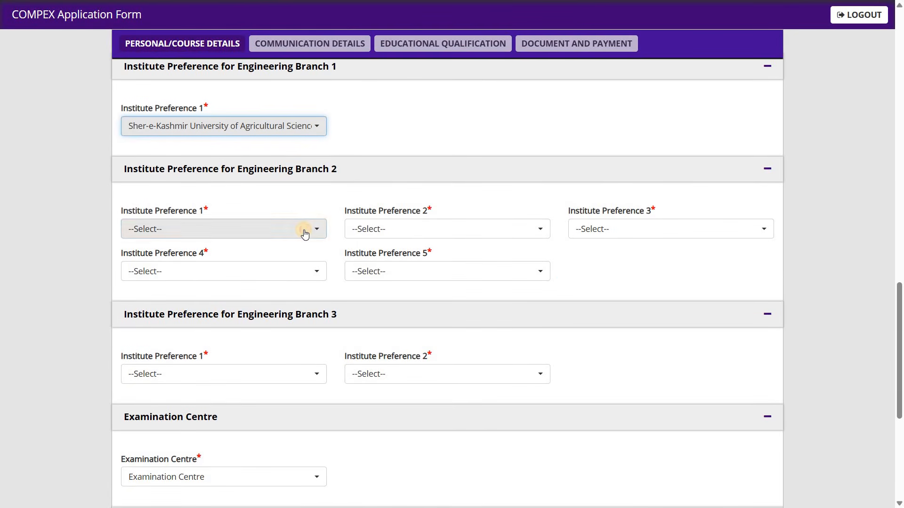
pyautogui.click(303, 230)
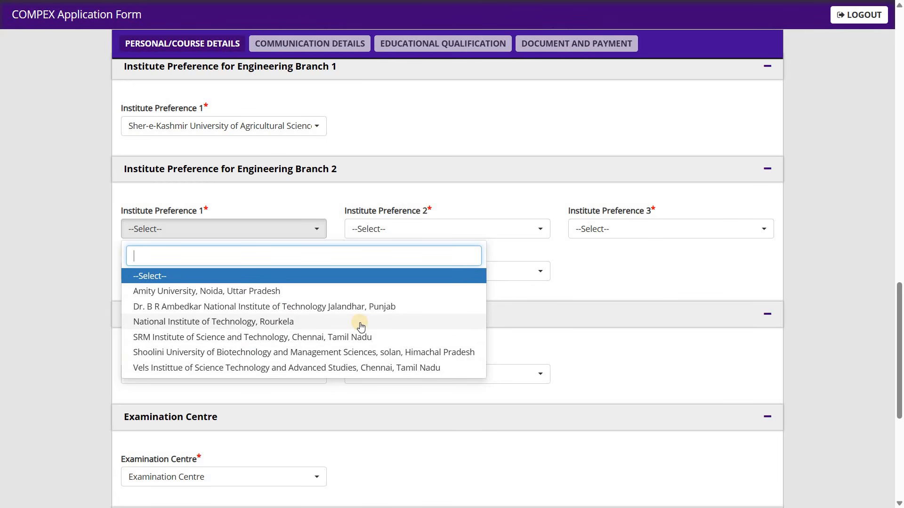
pyautogui.click(299, 323)
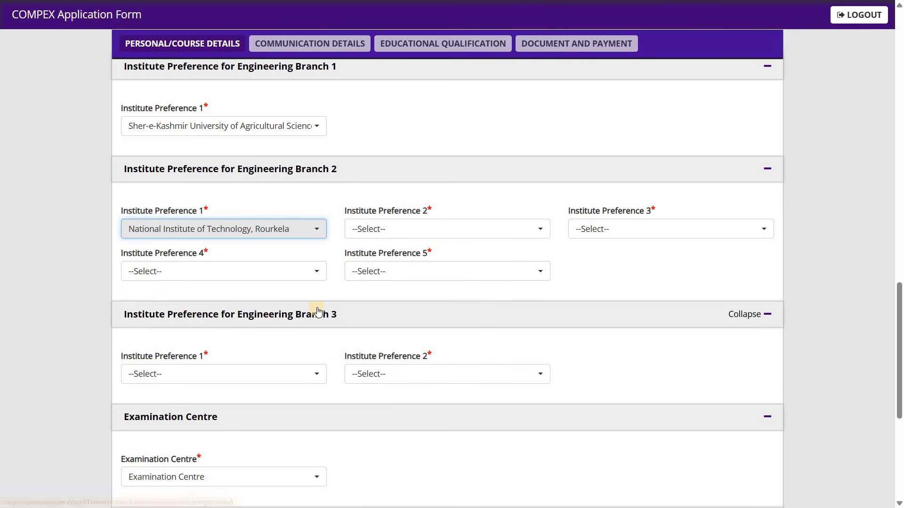
# Step: For Engineering Branch 2, set Institute Preference 2 to Amity University, Noida and Preference 3 to Vels Institute of Science Technology and Advanced Studies, Chennai
pyautogui.click(428, 227)
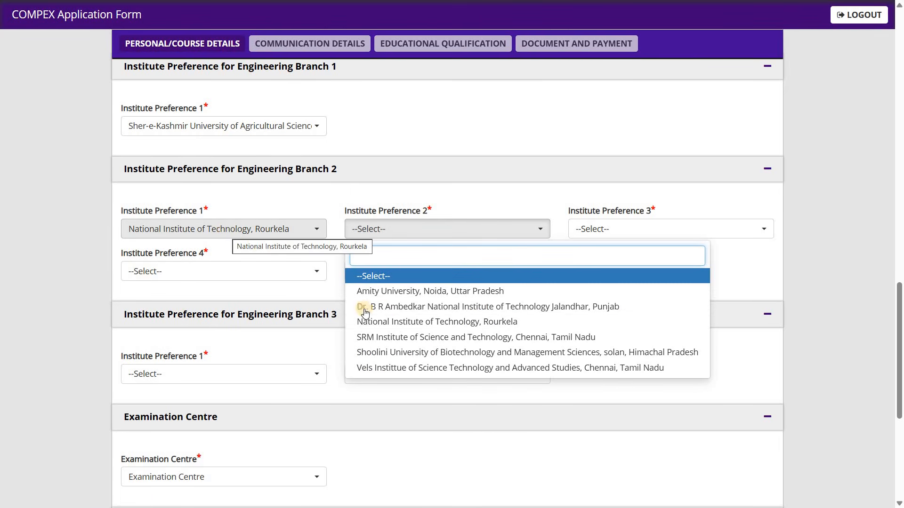
pyautogui.click(458, 291)
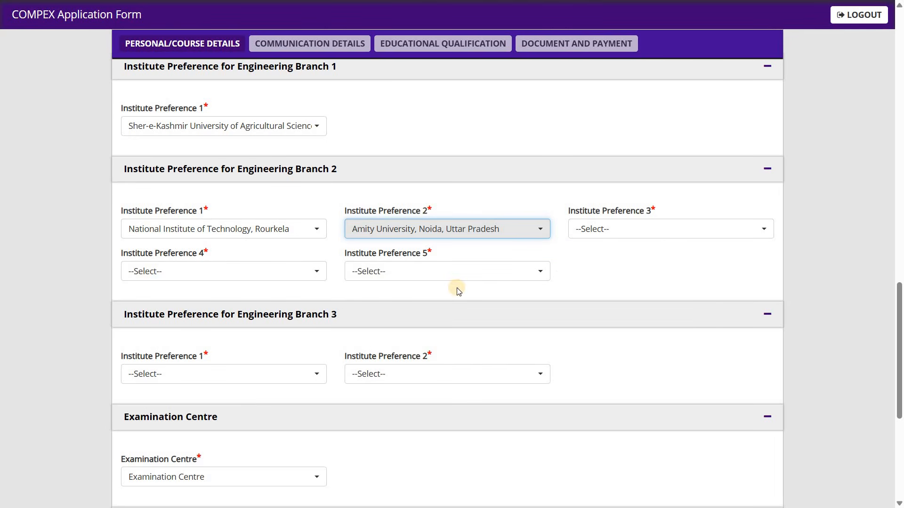
pyautogui.click(592, 234)
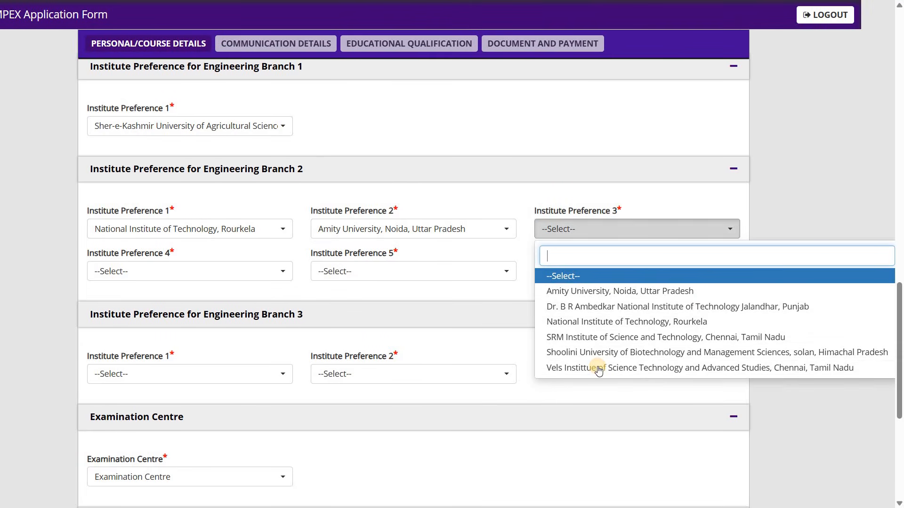
pyautogui.click(591, 369)
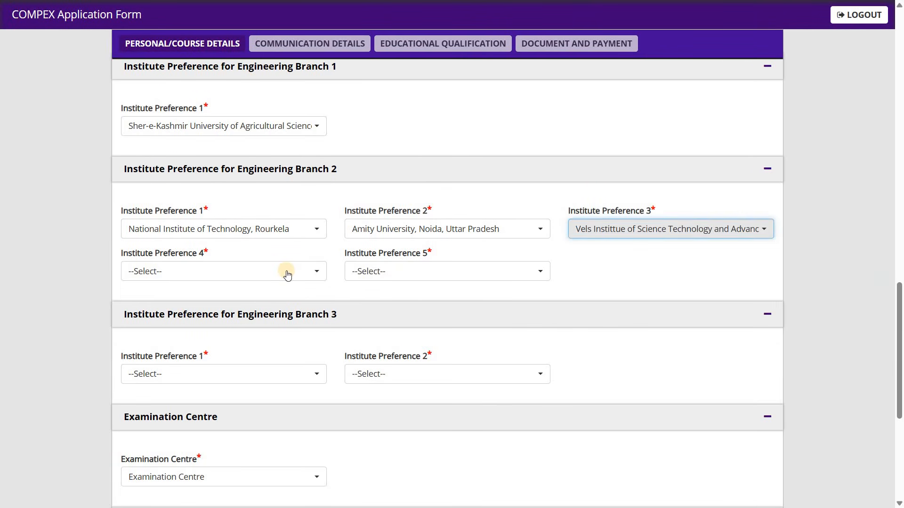
# Step: For Engineering Branch 2, set Institute Preference 4 to Shoolini University, Solan and Preference 5 to Dr. B R Ambedkar National Institute of Technology Jalandhar
pyautogui.click(286, 273)
pyautogui.click(275, 396)
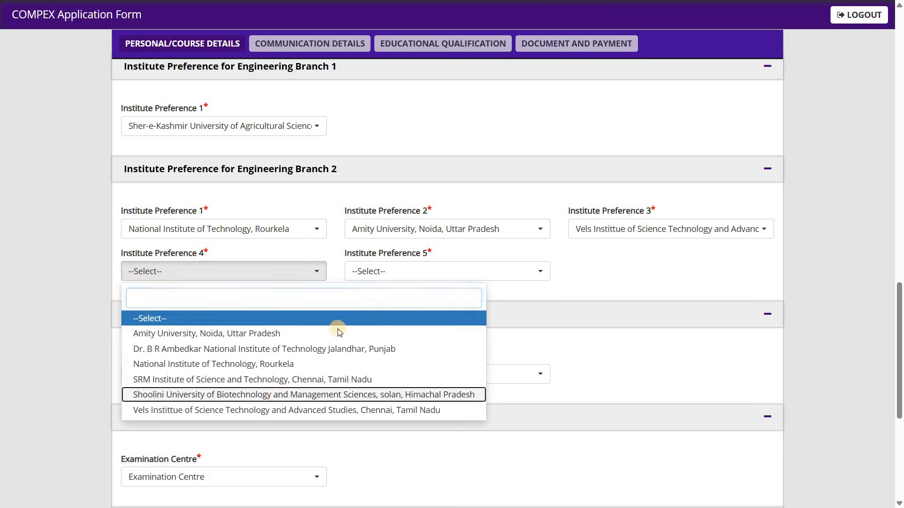
pyautogui.click(407, 282)
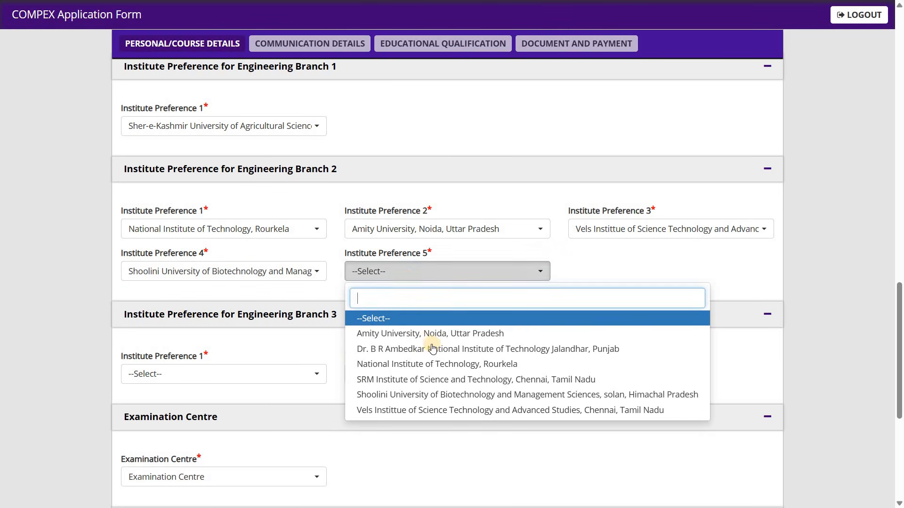
pyautogui.click(434, 349)
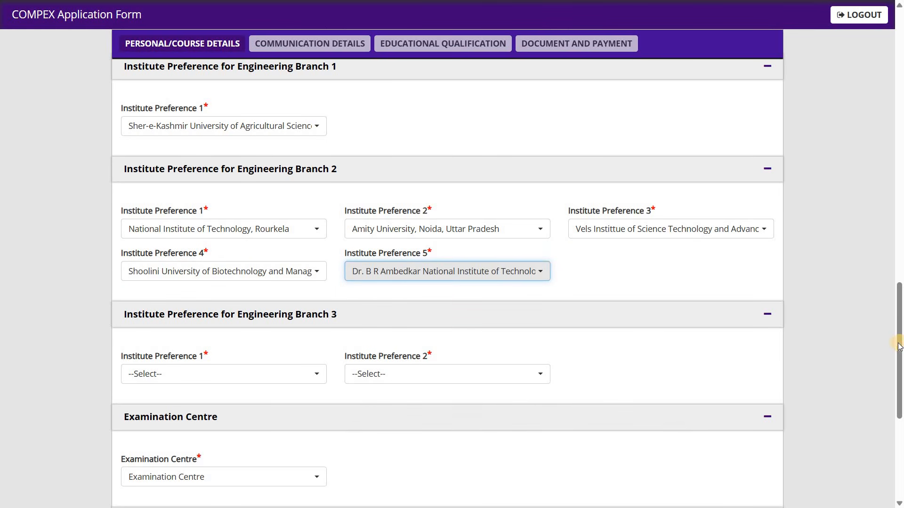
# Step: For Engineering Branch 3, set Institute Preference 1 to National Institute of Technology, Trichy and Preference 2 to Andhra University, Visakhapatnam
pyautogui.scroll(5, 503, 274)
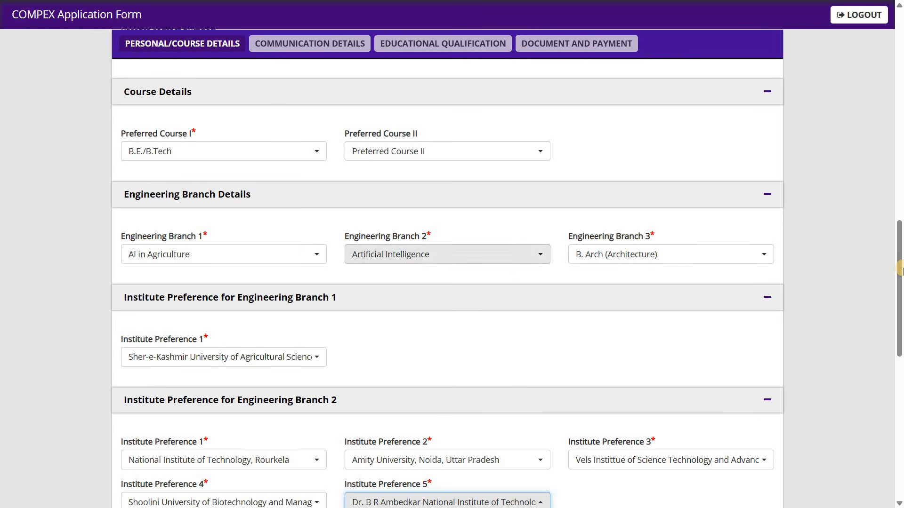
pyautogui.scroll(-3, 328, 268)
pyautogui.scroll(-1, 328, 268)
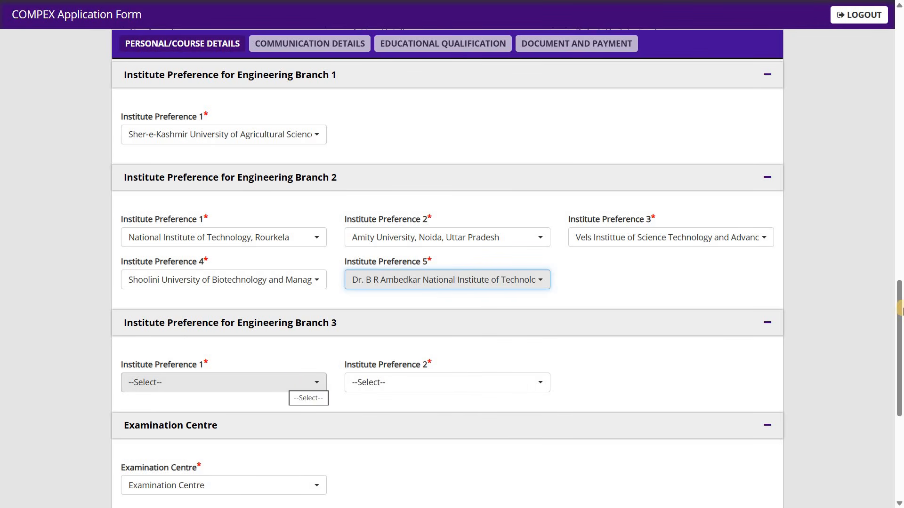
pyautogui.scroll(3, 656, 214)
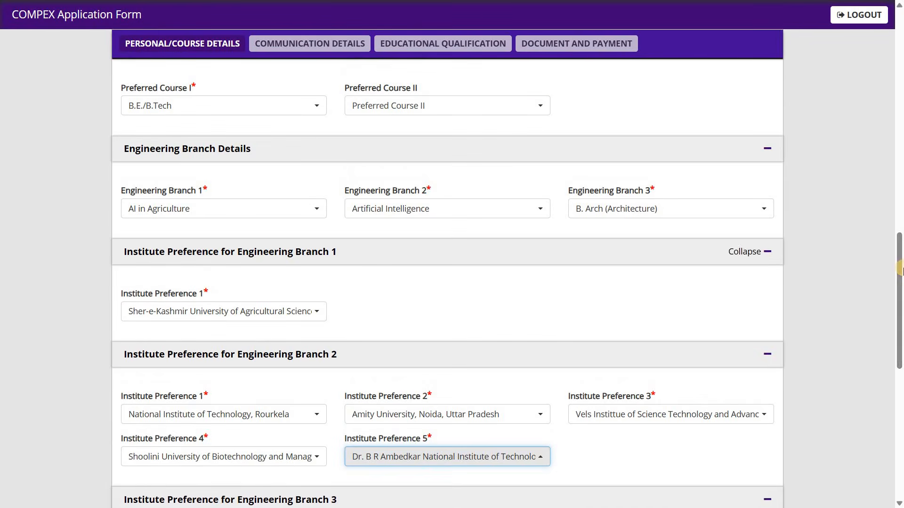
pyautogui.scroll(-5, 287, 293)
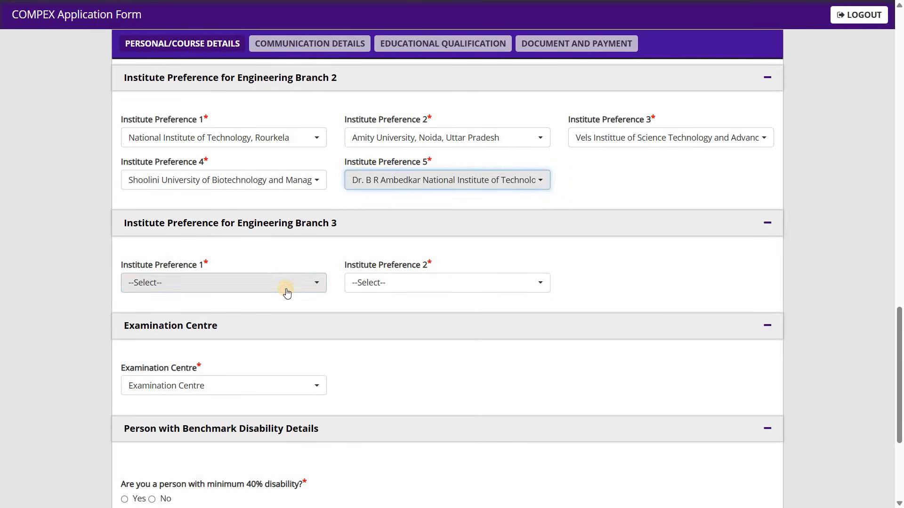
pyautogui.click(285, 294)
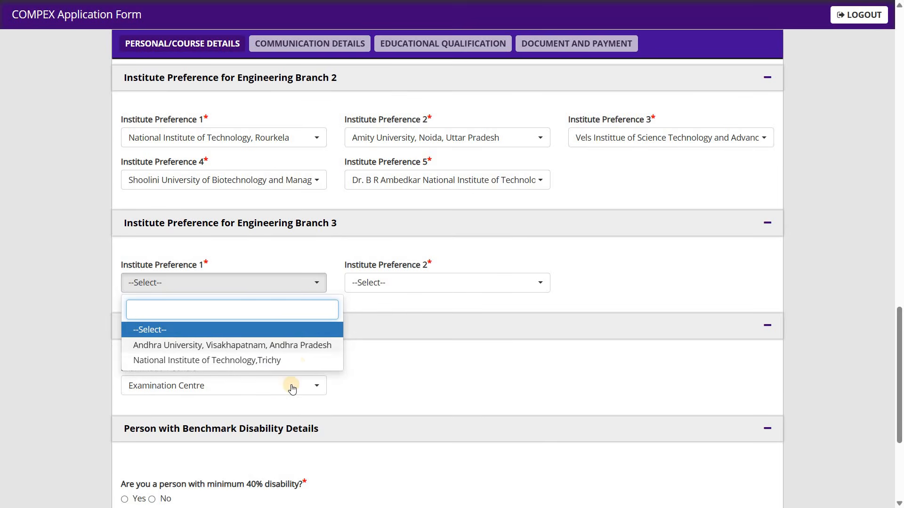
pyautogui.click(296, 361)
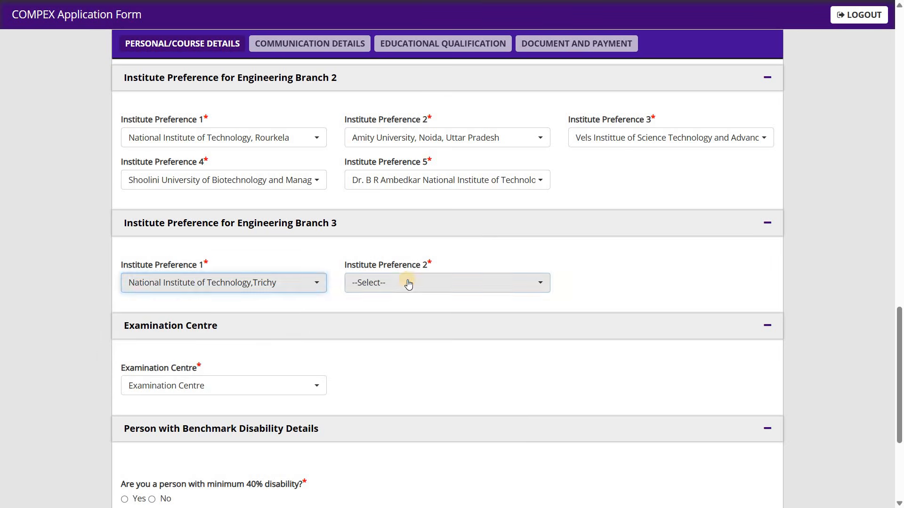
pyautogui.click(408, 283)
pyautogui.click(423, 348)
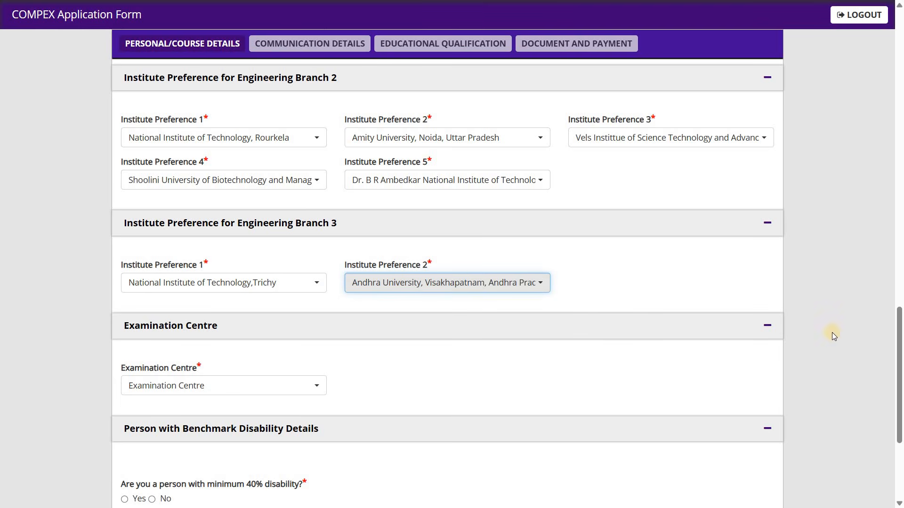
# Step: Set Preferred Course II to B.Sc (Agriculture) in the course details
pyautogui.moveTo(900, 327); pyautogui.dragTo(900, 263)
pyautogui.scroll(3, 900, 263)
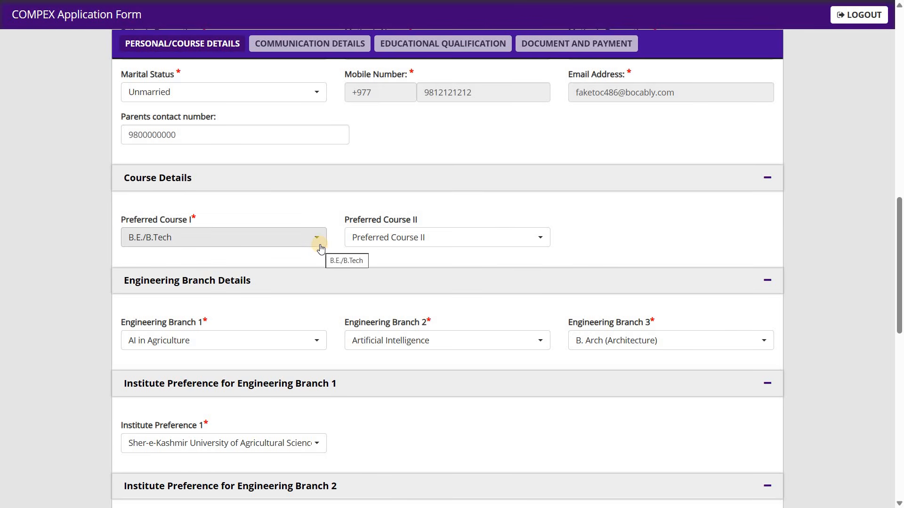
pyautogui.click(415, 248)
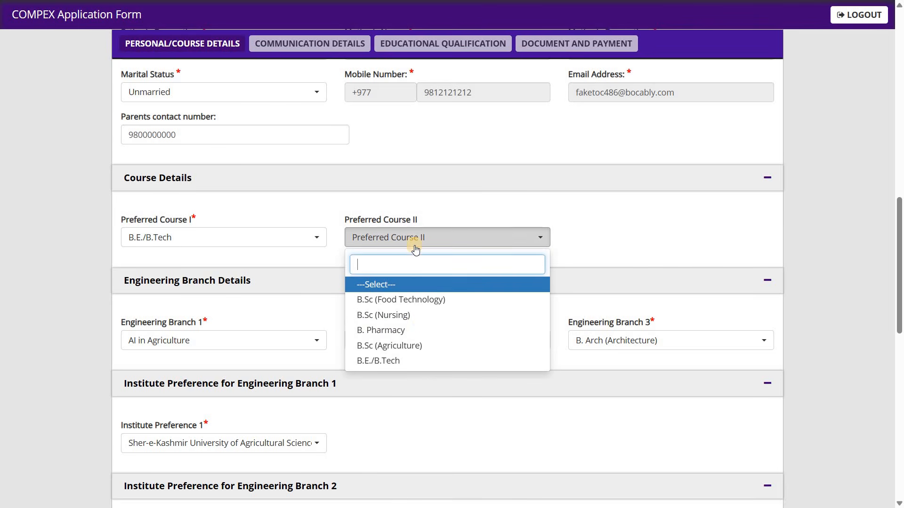
pyautogui.click(446, 346)
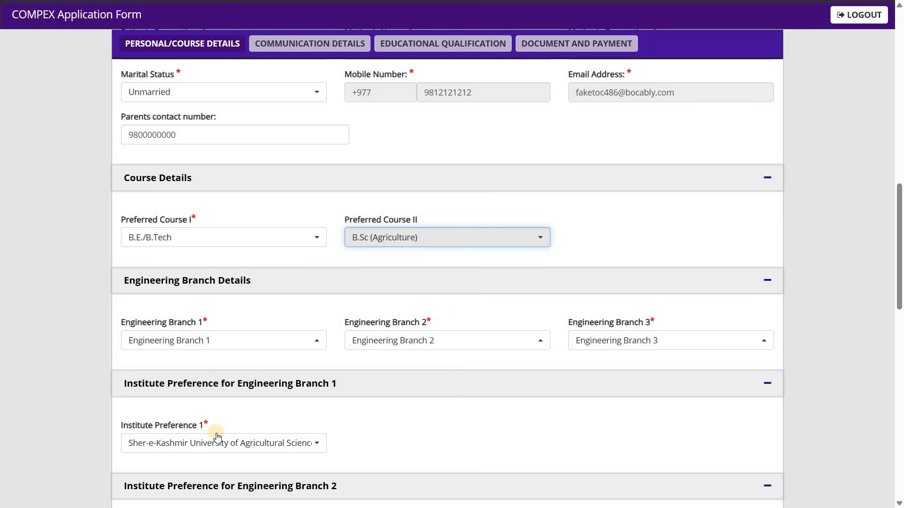
# Step: For Course 2, set Institute Preference 1 to Junagadh Agricultural University, Junagadh and Preference 2 to Marwadi University, Rajkot
pyautogui.moveTo(899, 282); pyautogui.dragTo(900, 305)
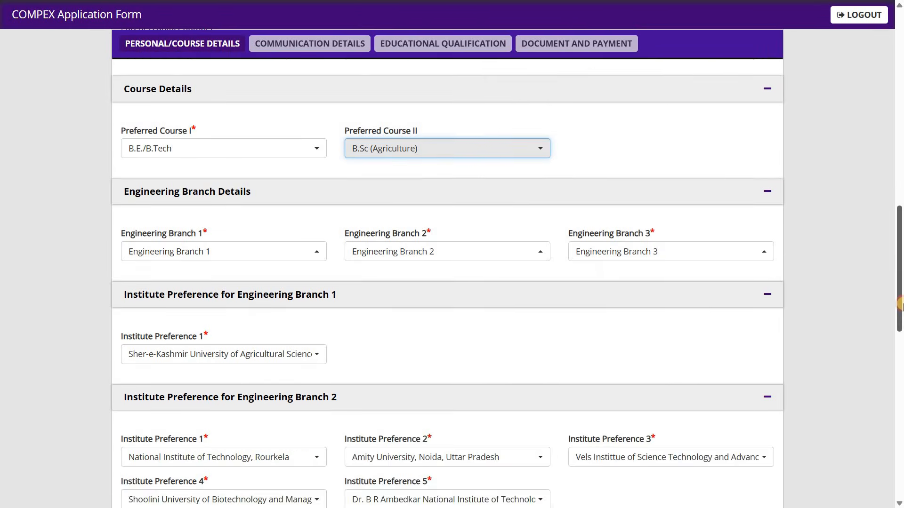
pyautogui.scroll(-2, 899, 304)
pyautogui.scroll(-5, 651, 355)
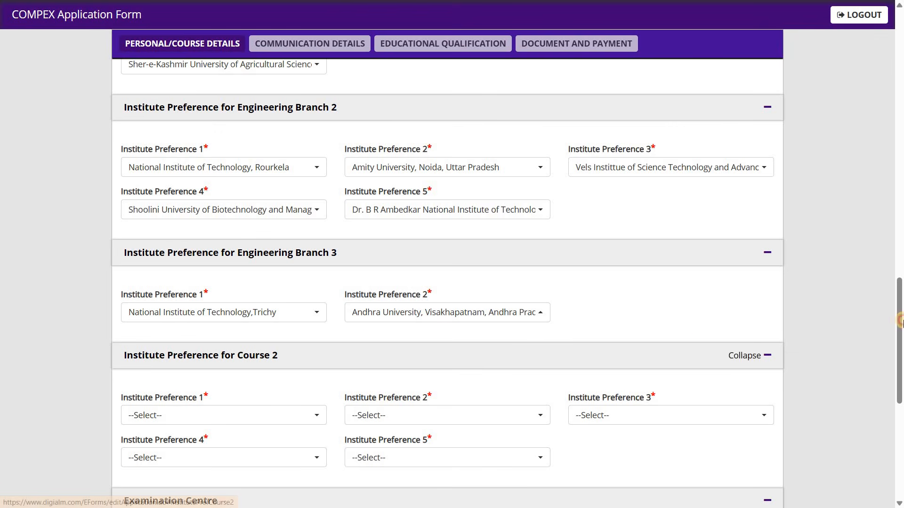
pyautogui.scroll(4, 460, 149)
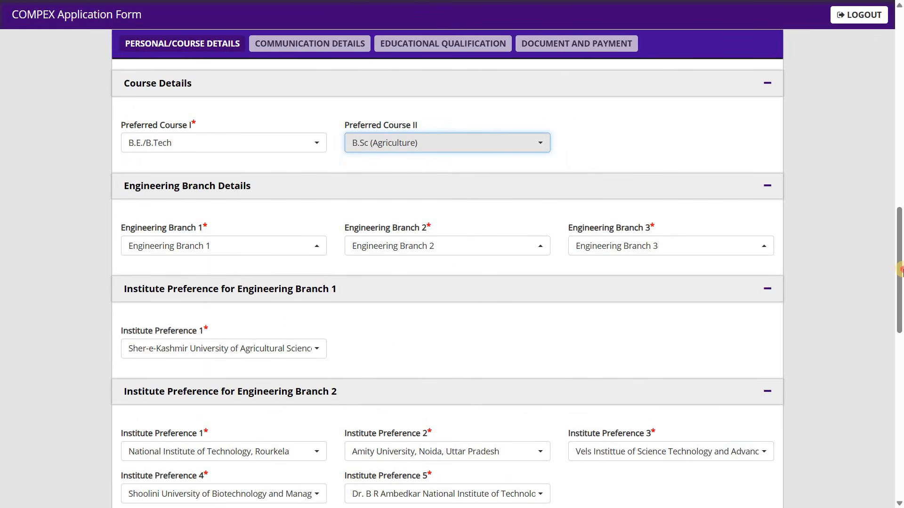
pyautogui.moveTo(899, 317); pyautogui.dragTo(899, 374)
pyautogui.scroll(-4, 318, 339)
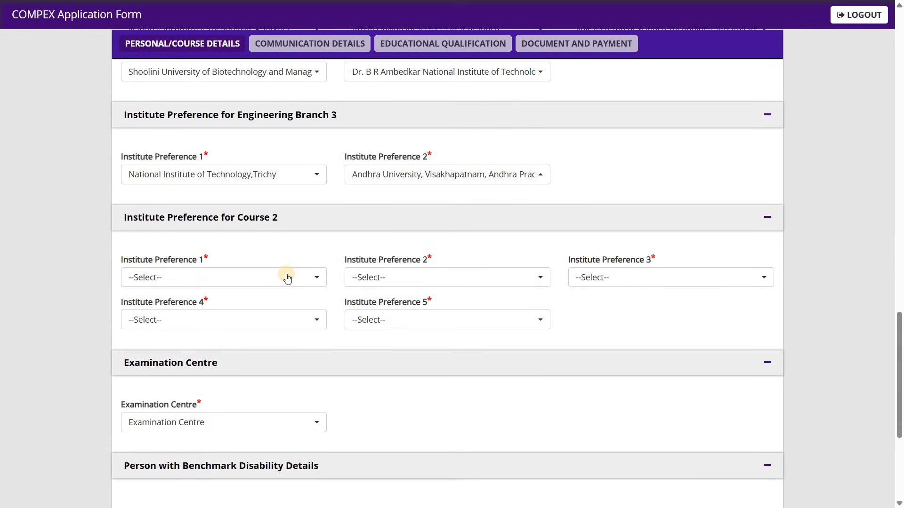
pyautogui.click(287, 278)
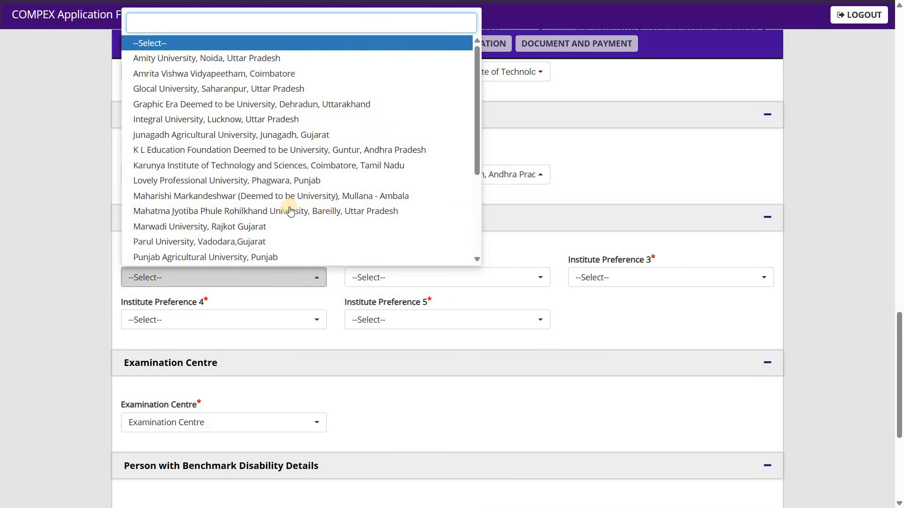
pyautogui.click(296, 135)
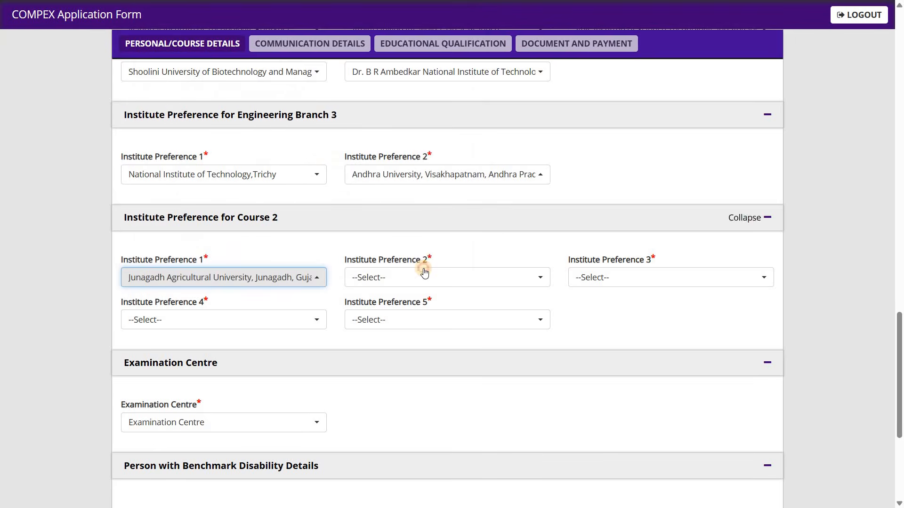
pyautogui.click(425, 277)
pyautogui.click(450, 230)
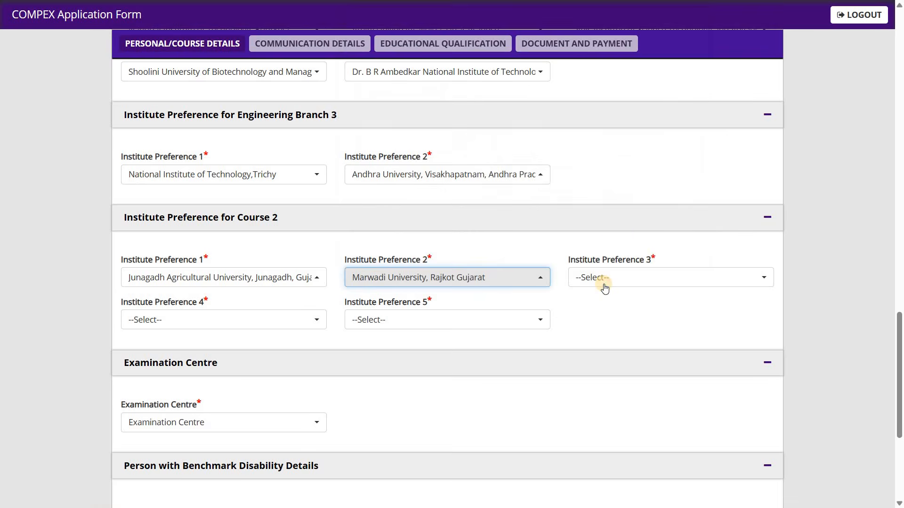
# Step: For Course 2, set Institute Preference 3 to Amrita Vishwa Vidyapeetham, Preference 4 to Punjab Agricultural University and Preference 5 to K L Education Foundation
pyautogui.click(601, 281)
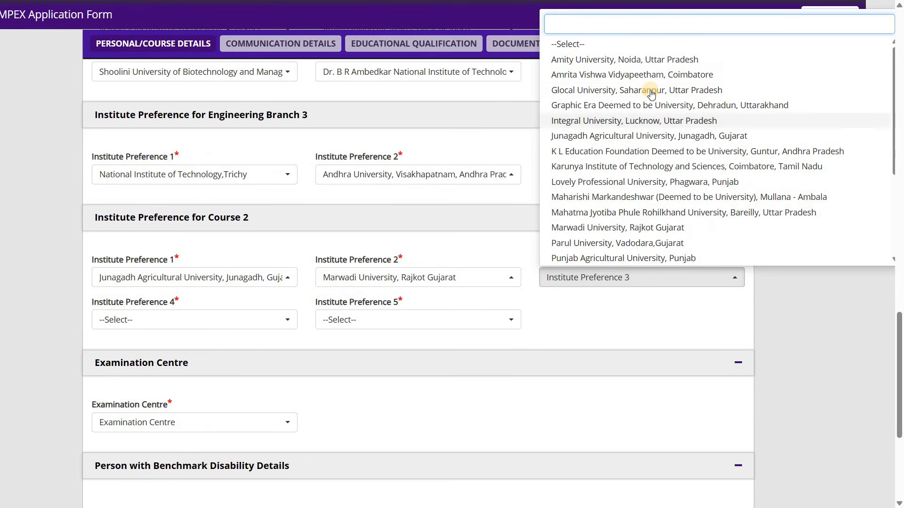
pyautogui.click(632, 75)
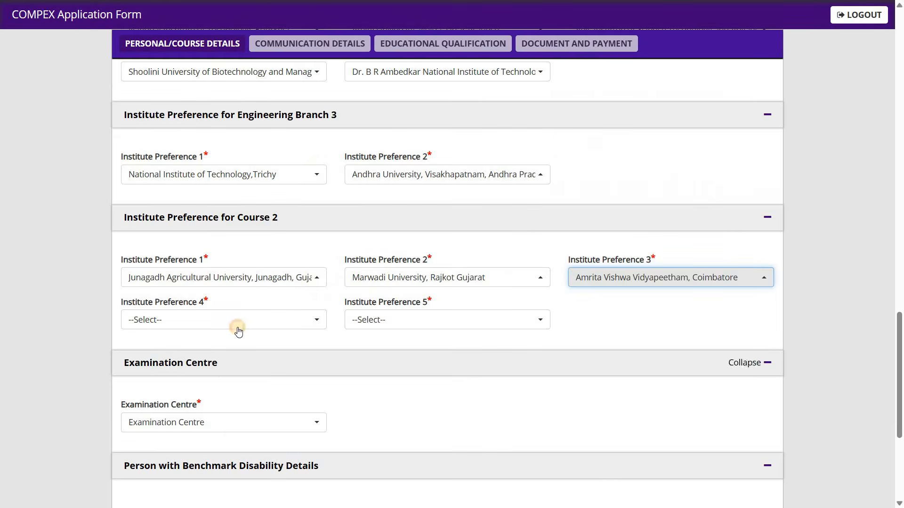
pyautogui.click(235, 325)
pyautogui.click(283, 259)
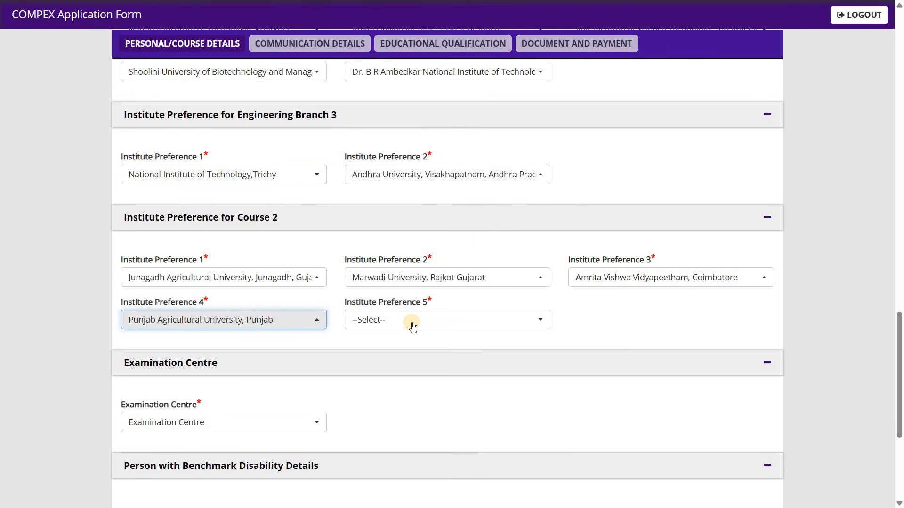
pyautogui.click(412, 322)
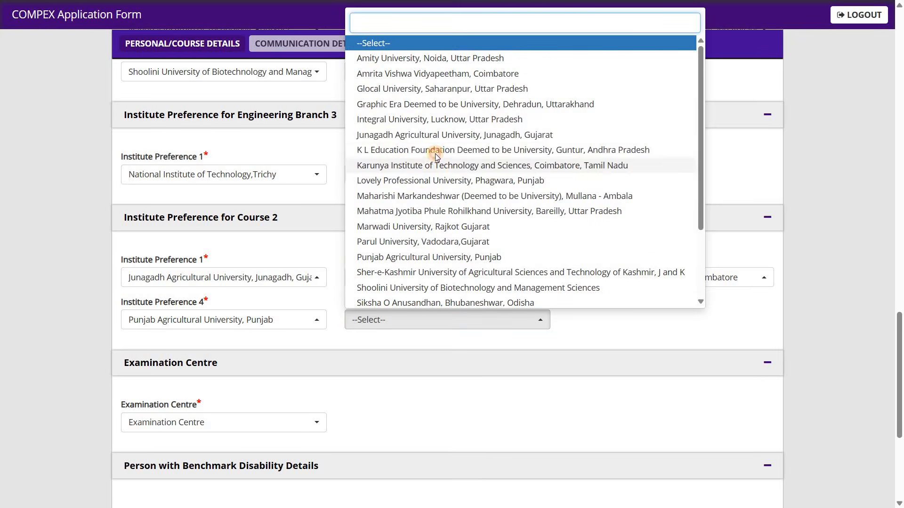
pyautogui.click(435, 154)
# Step: Set the Examination Centre to Kathmandu and answer No to having a minimum 40% disability
pyautogui.moveTo(901, 375); pyautogui.dragTo(900, 425)
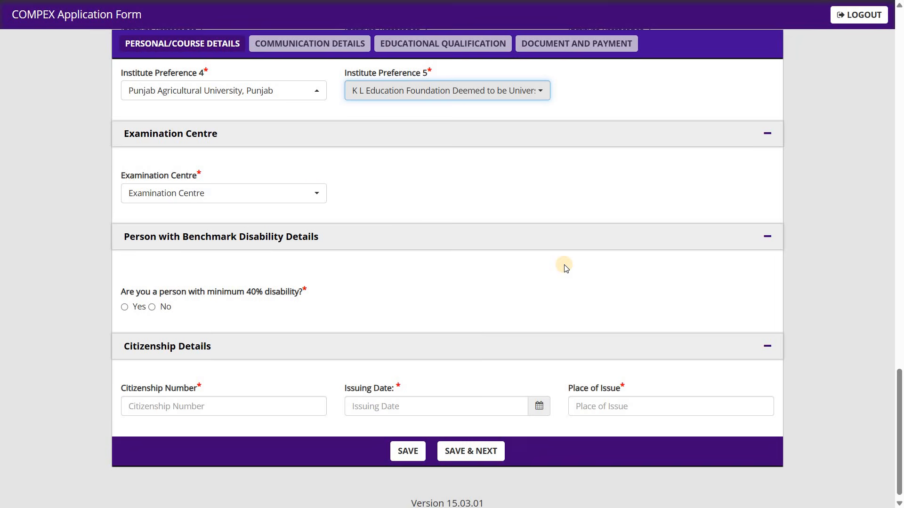
pyautogui.click(314, 192)
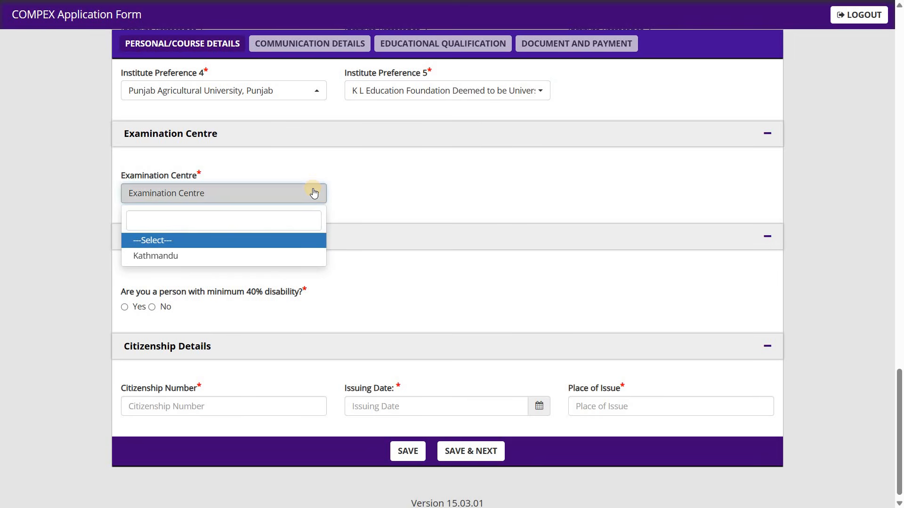
pyautogui.click(250, 258)
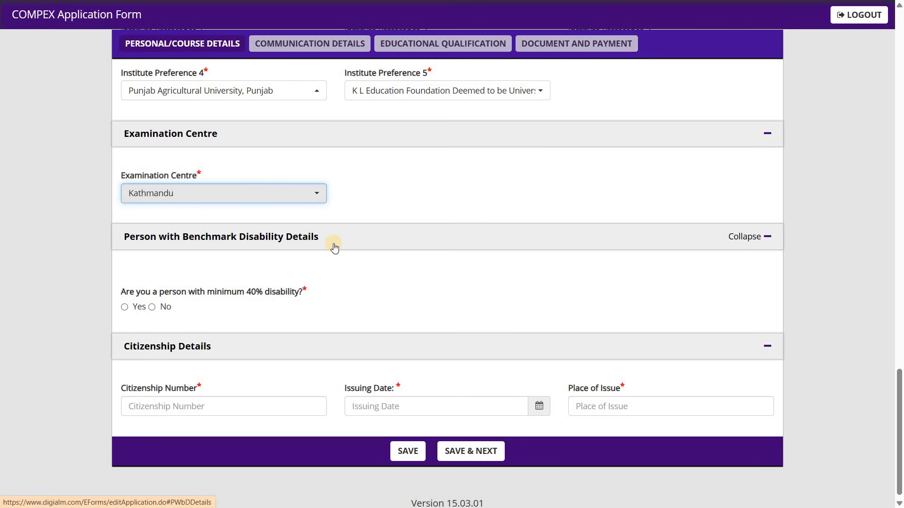
pyautogui.click(125, 307)
pyautogui.click(126, 308)
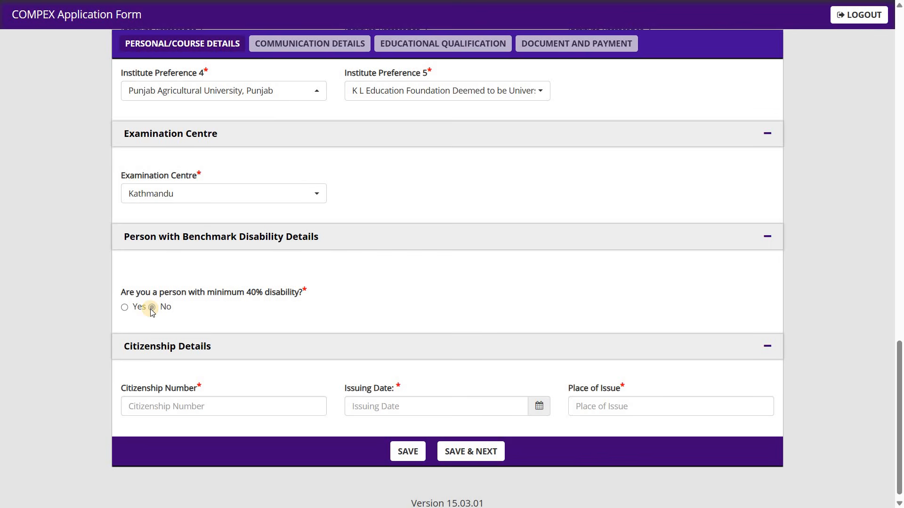
pyautogui.click(151, 308)
pyautogui.click(206, 406)
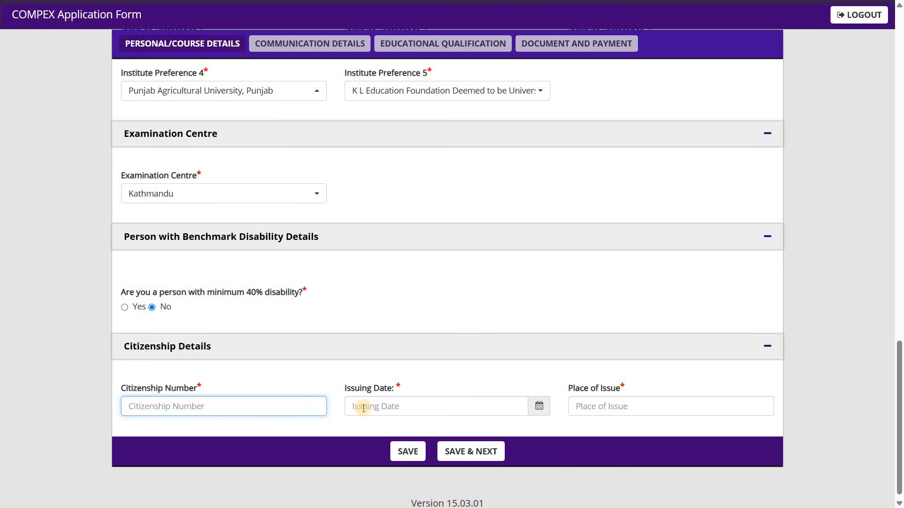
pyautogui.press('Tab')
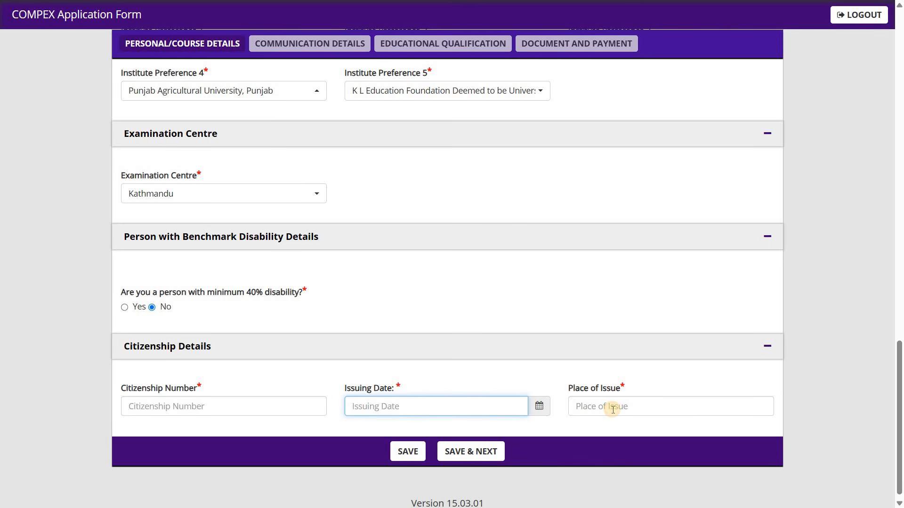
pyautogui.click(613, 409)
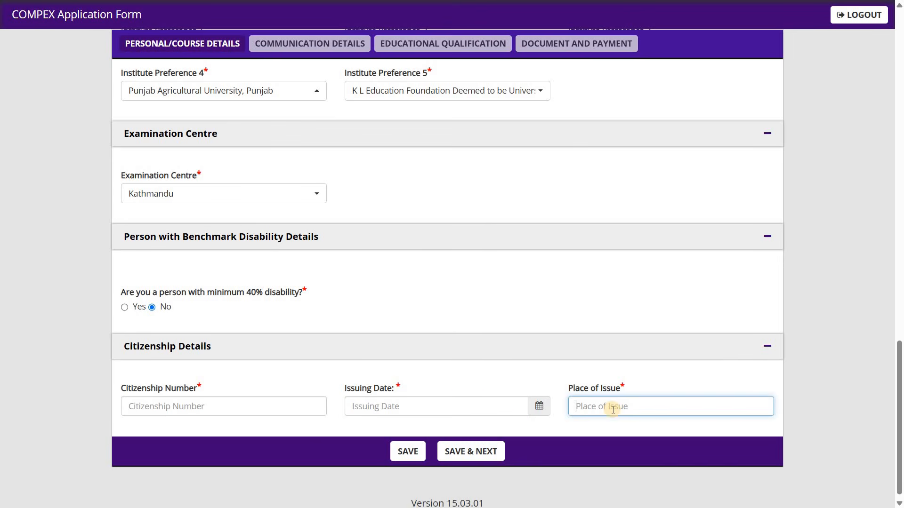
# Step: Fill in the citizenship number, the issuing date 01/08/2026 and the place of issue KATHMANDU in the citizenship details
pyautogui.click(280, 407)
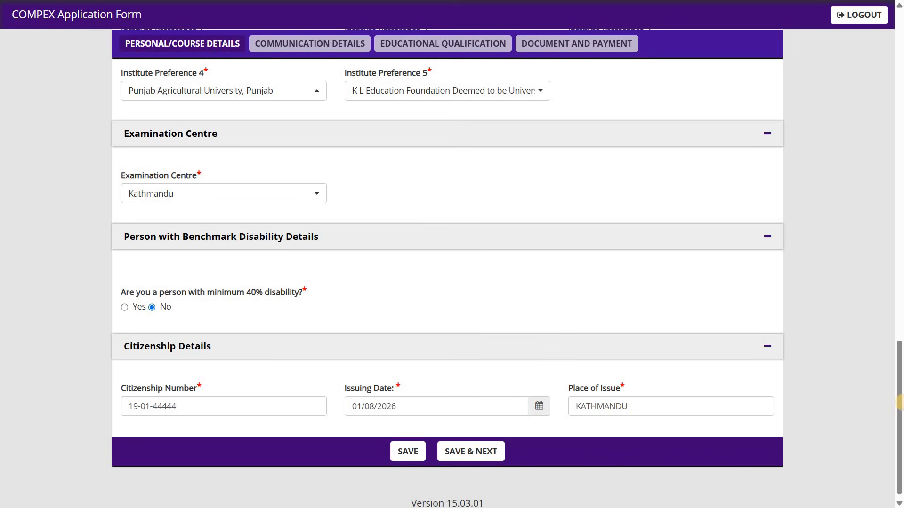
# Step: Review the completed personal details, preferred courses, institute preferences and examination centre before saving, checking the options for Preferred Course II
pyautogui.moveTo(900, 341); pyautogui.dragTo(900, 172)
pyautogui.scroll(-4, 900, 172)
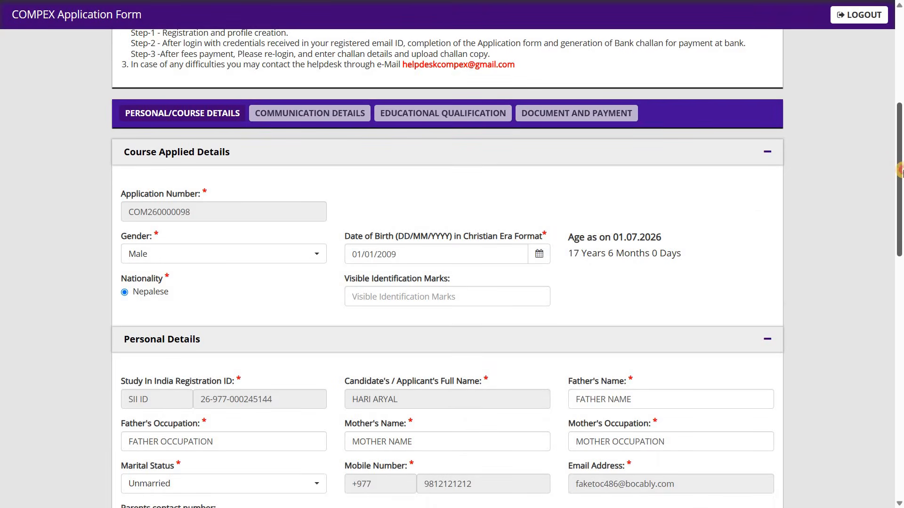
pyautogui.scroll(-2, 900, 204)
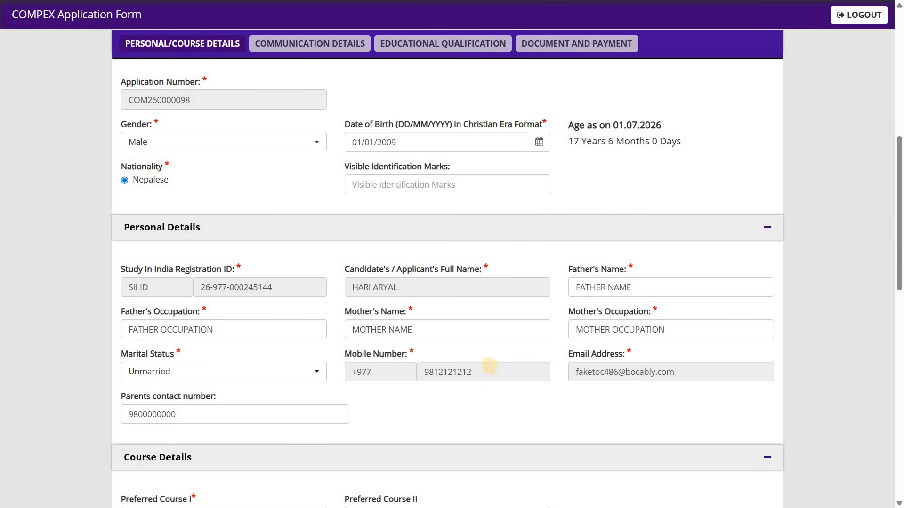
pyautogui.moveTo(900, 259); pyautogui.dragTo(900, 360)
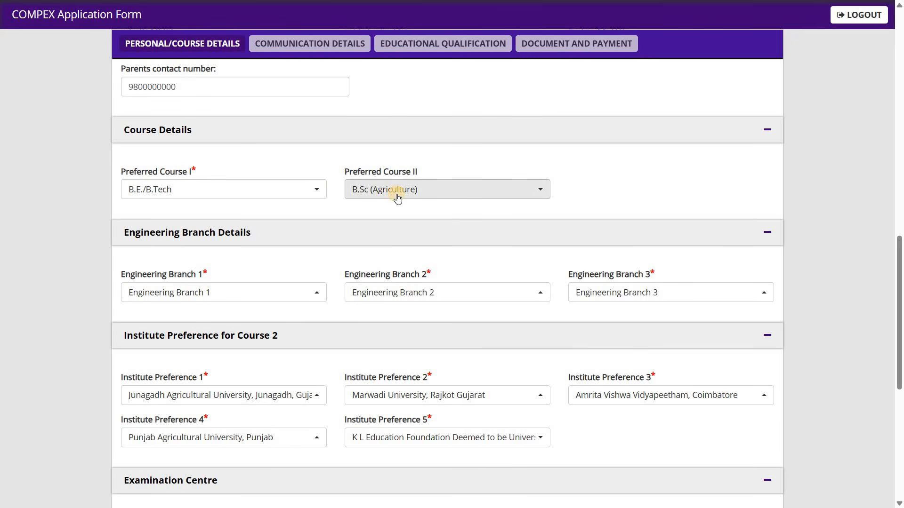
pyautogui.click(414, 193)
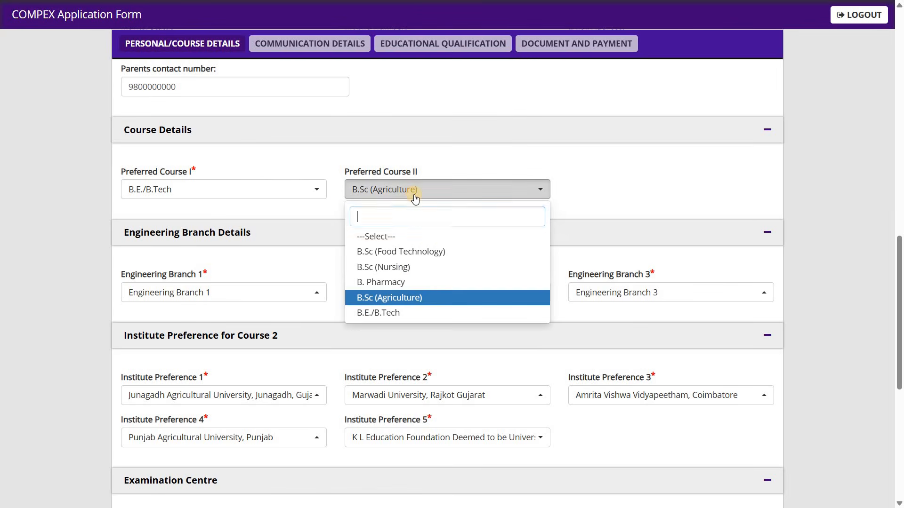
pyautogui.click(414, 196)
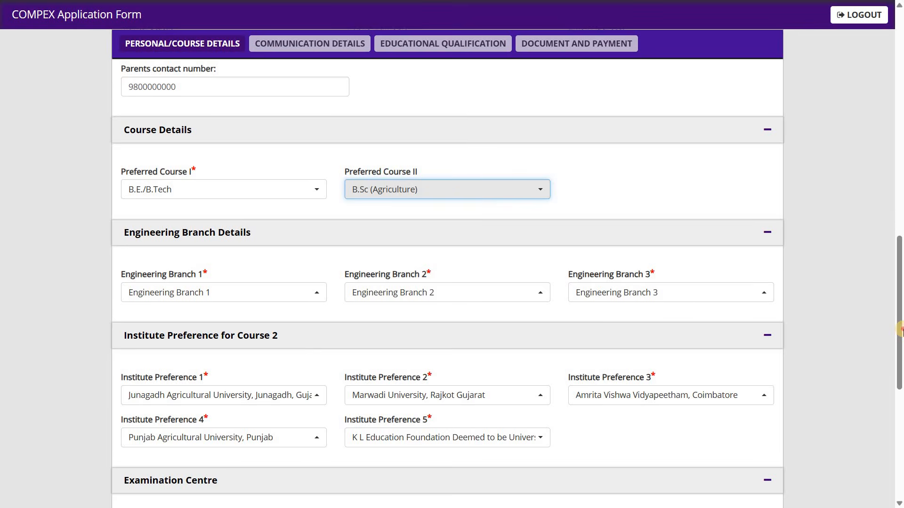
pyautogui.click(900, 397)
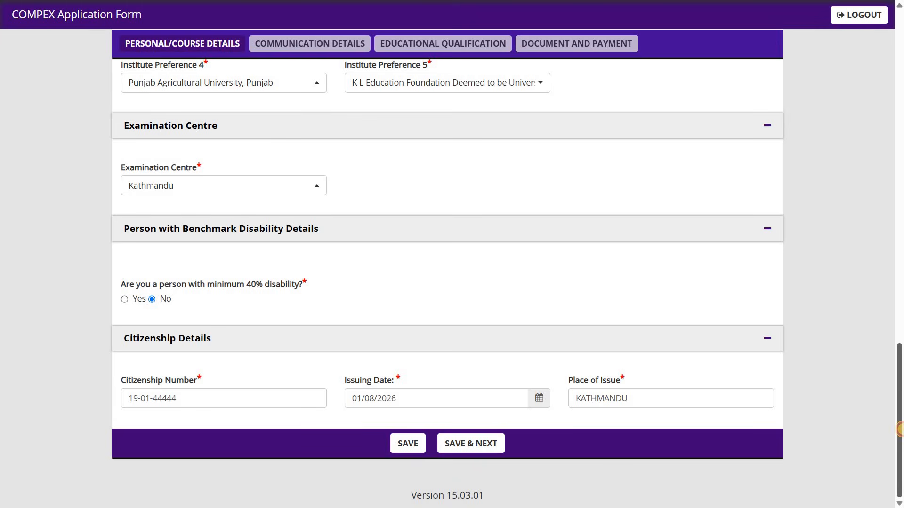
# Step: Save the personal and course details and proceed to the communication details, dismissing the browser alert
pyautogui.click(405, 444)
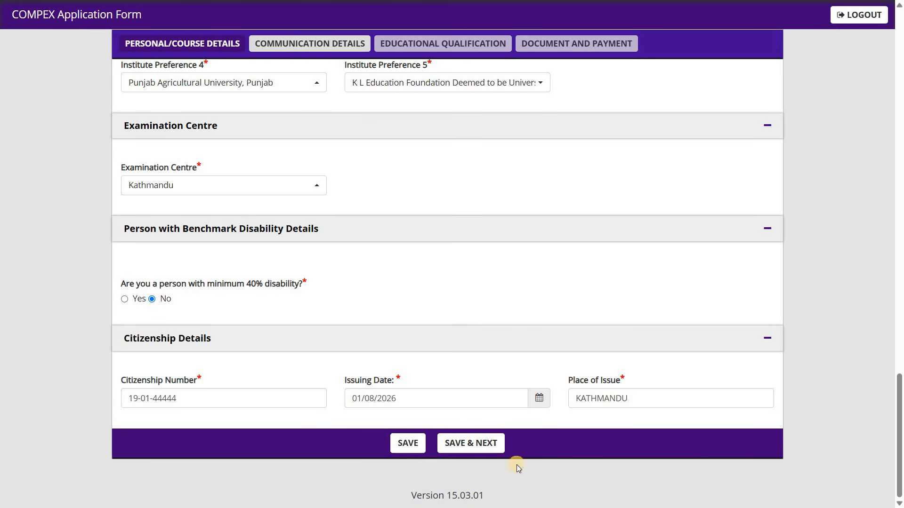
pyautogui.click(478, 444)
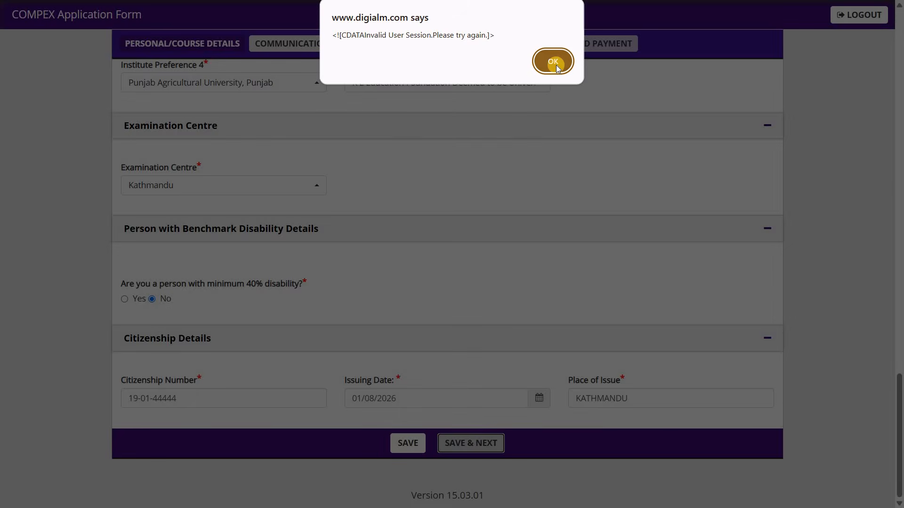
pyautogui.click(554, 62)
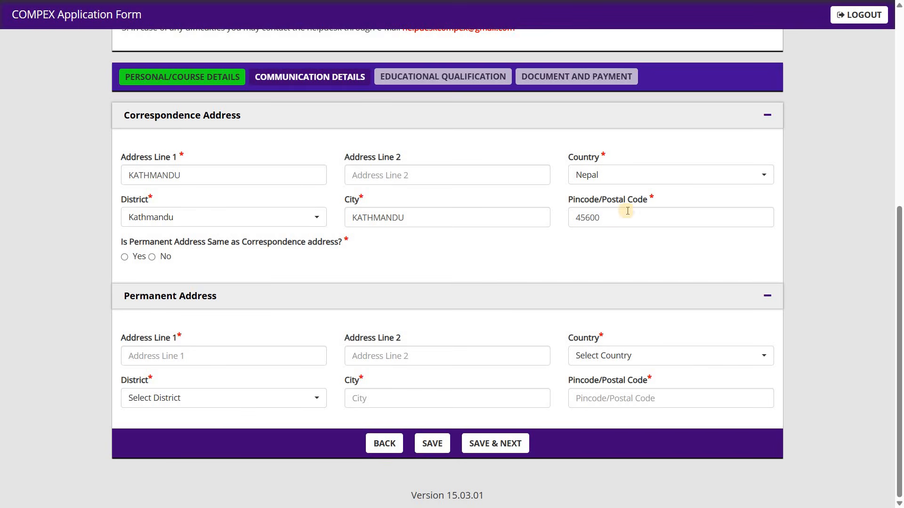
# Step: Answer Yes to the permanent address being the same as the correspondence address, and save to proceed to the educational qualification
pyautogui.doubleClick(575, 221)
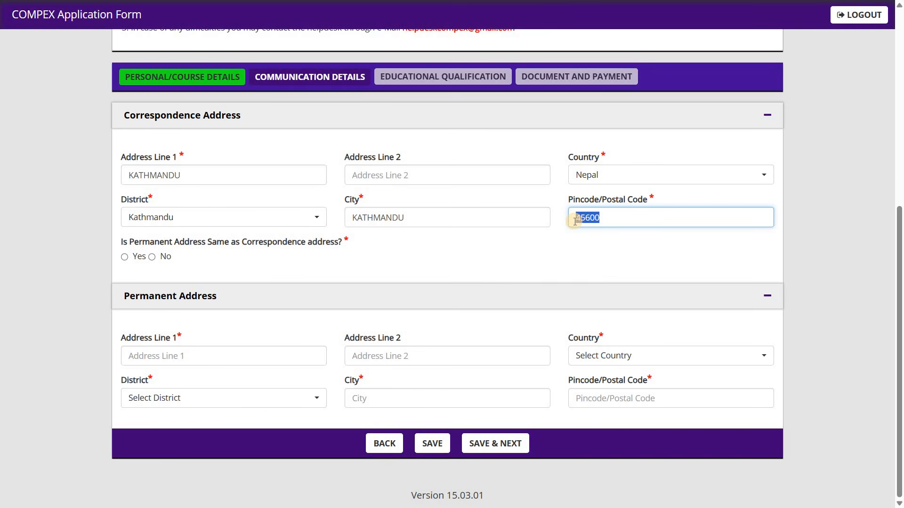
pyautogui.click(635, 246)
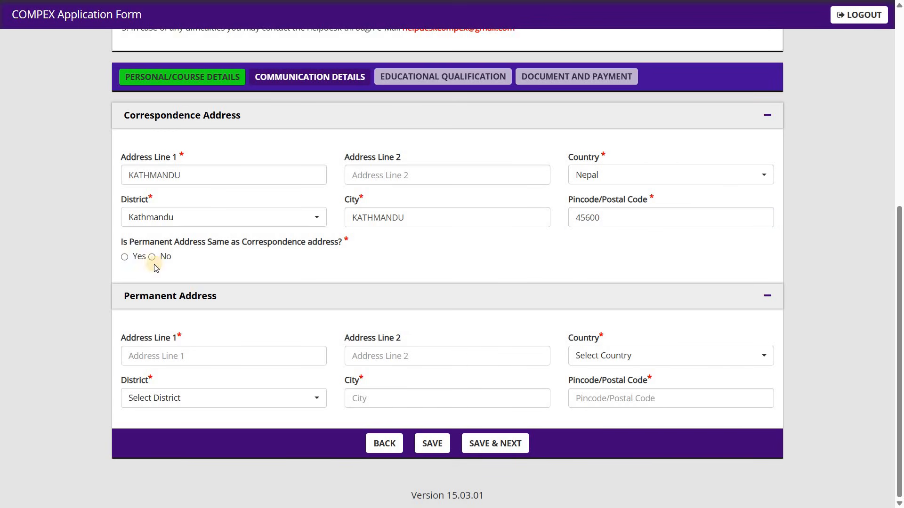
pyautogui.click(125, 257)
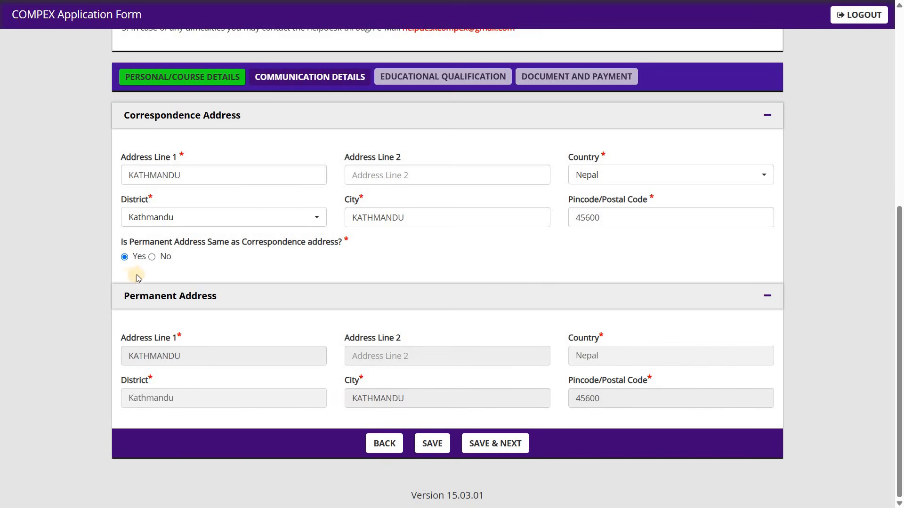
pyautogui.click(151, 257)
pyautogui.click(124, 258)
pyautogui.click(510, 451)
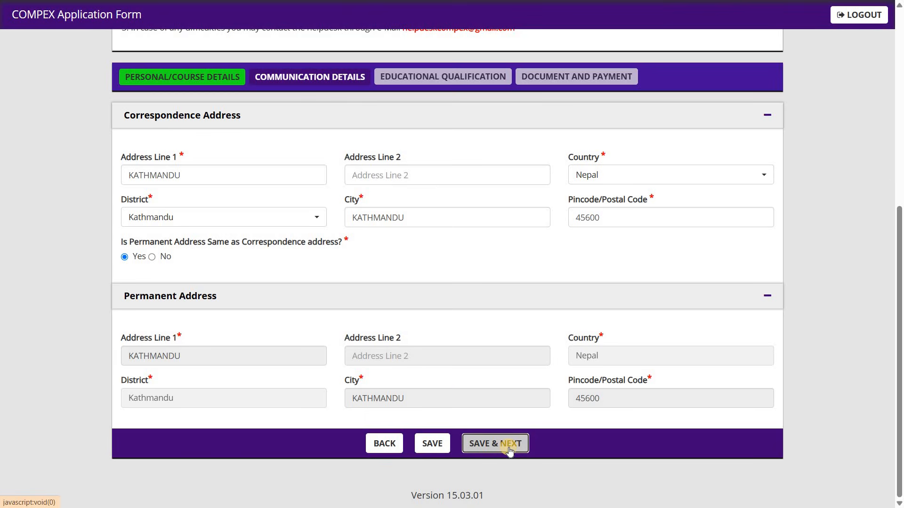
pyautogui.click(552, 61)
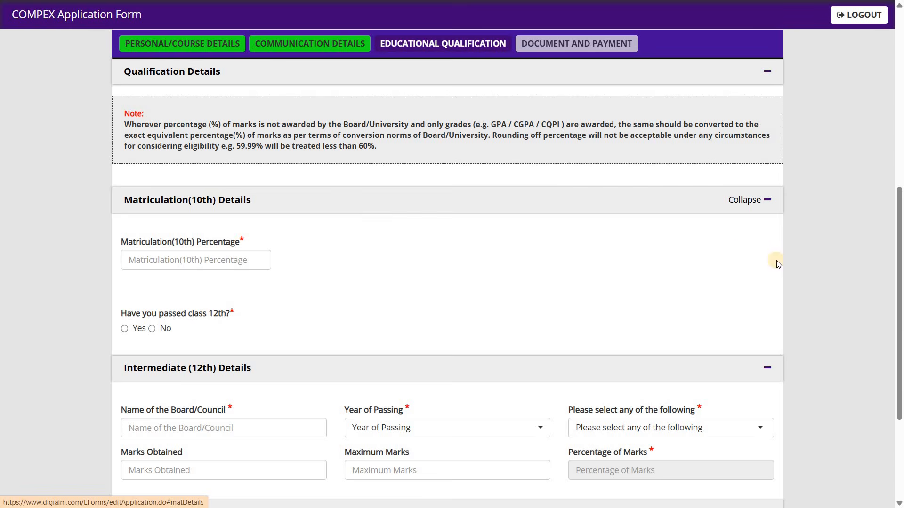
# Step: Look through the educational qualification section, including its note on percentages and the 10th, 12th and scholarship fields
pyautogui.scroll(-3, 899, 343)
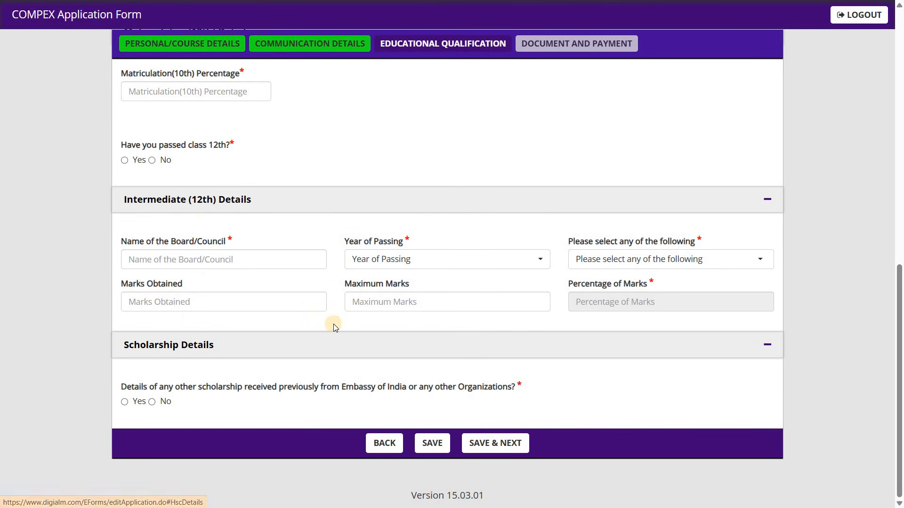
pyautogui.moveTo(901, 318); pyautogui.dragTo(901, 153)
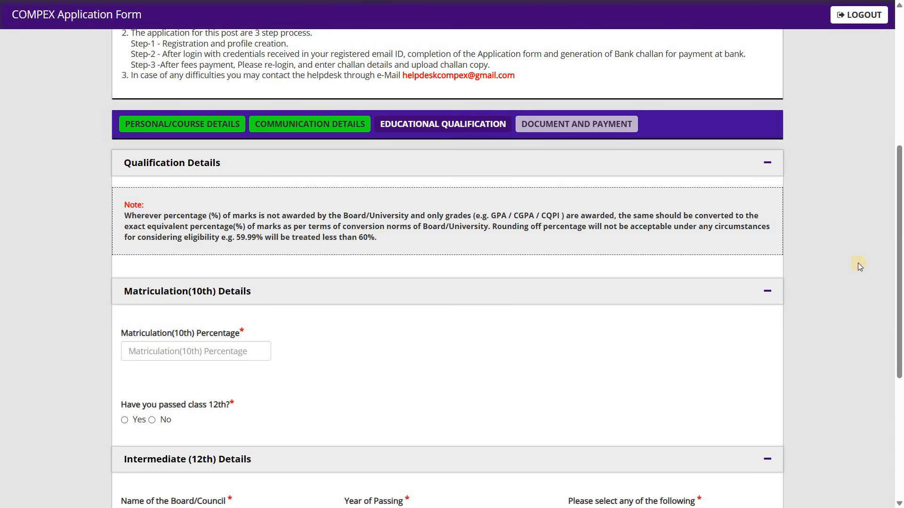
# Step: Enter 80 as the Matriculation (10th) percentage
pyautogui.scroll(-5, 900, 316)
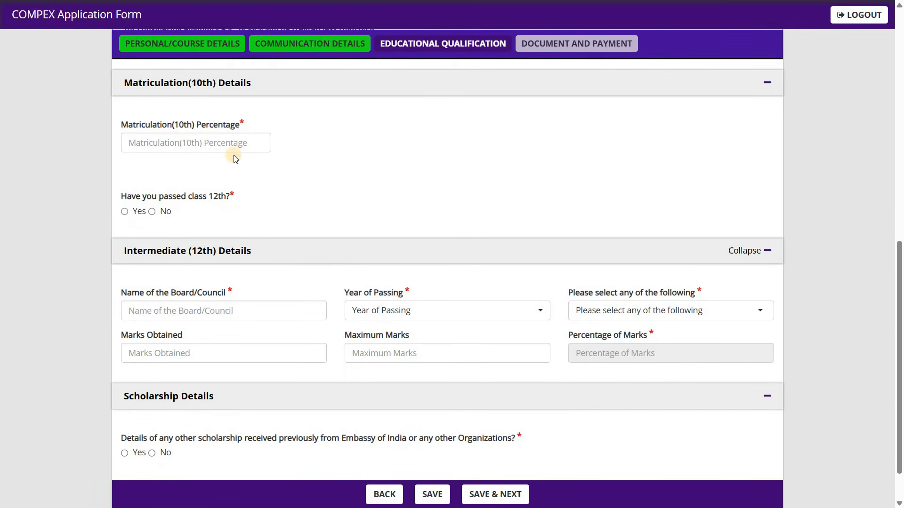
pyautogui.click(238, 143)
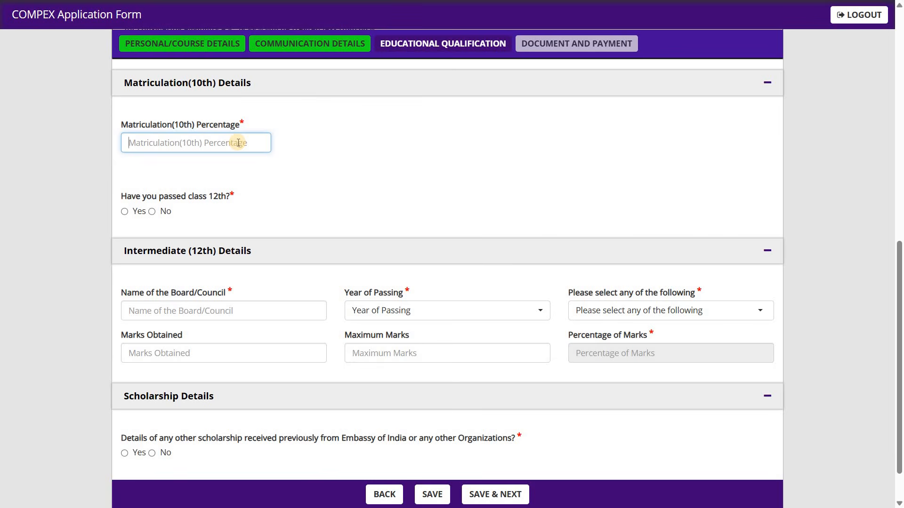
pyautogui.write('80')
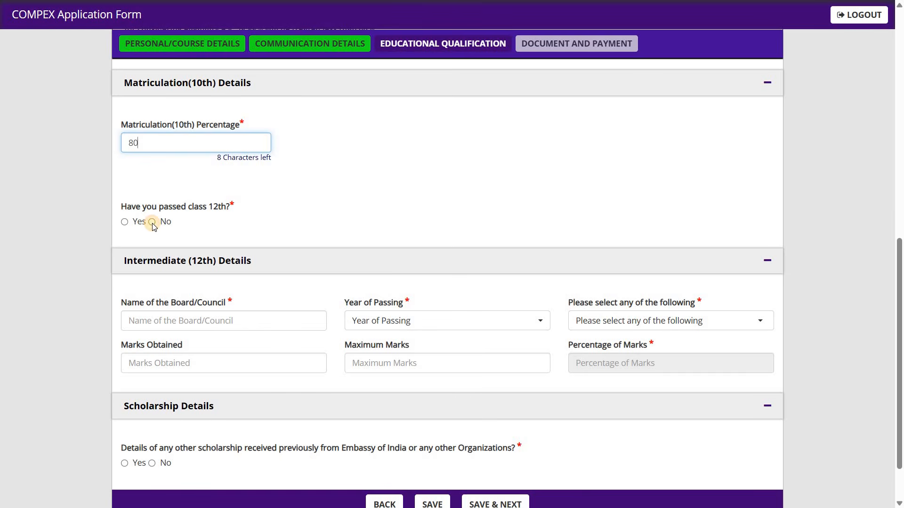
pyautogui.click(152, 223)
pyautogui.click(152, 212)
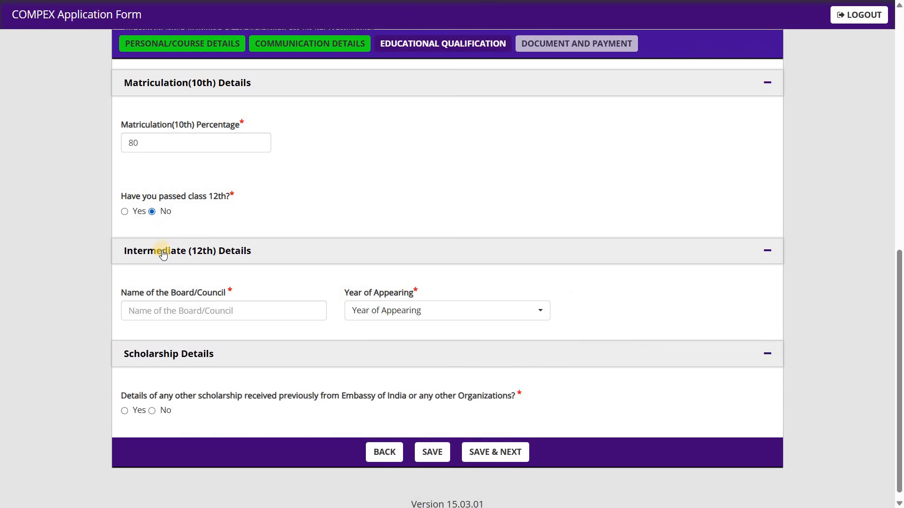
pyautogui.click(370, 310)
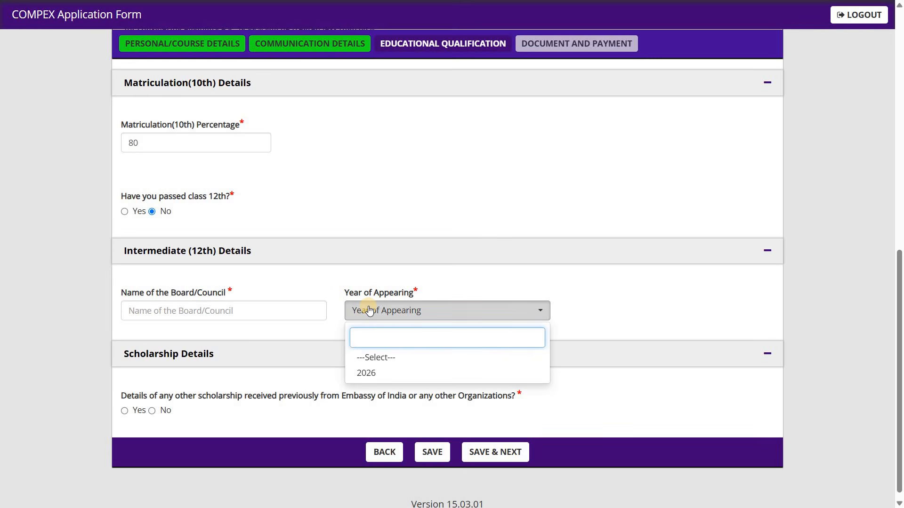
# Step: Answer Yes to having passed class 12th, and enter NEB as the board with 2025 as the year of passing
pyautogui.click(125, 212)
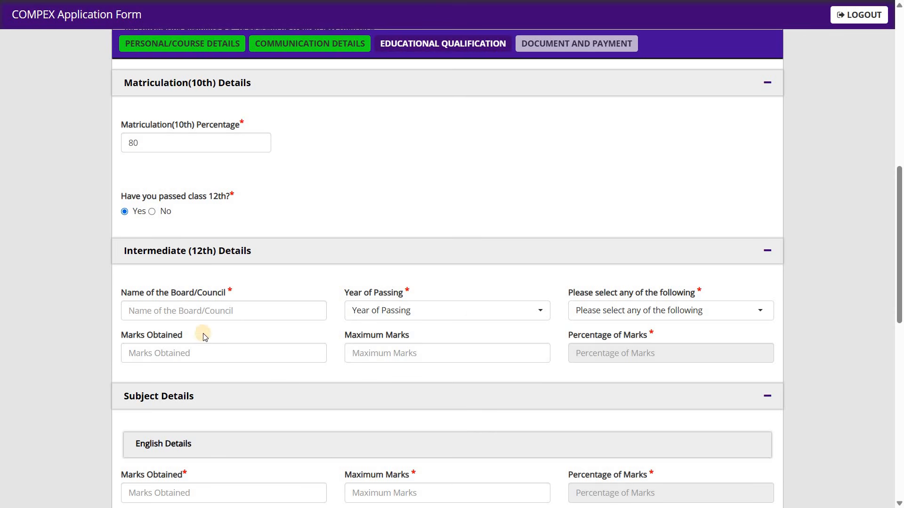
pyautogui.click(236, 312)
pyautogui.write('NEB')
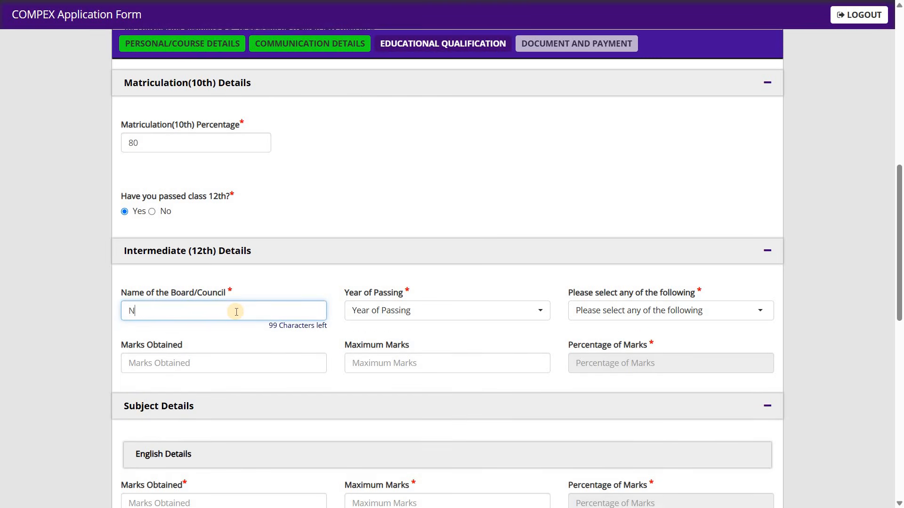
pyautogui.click(395, 318)
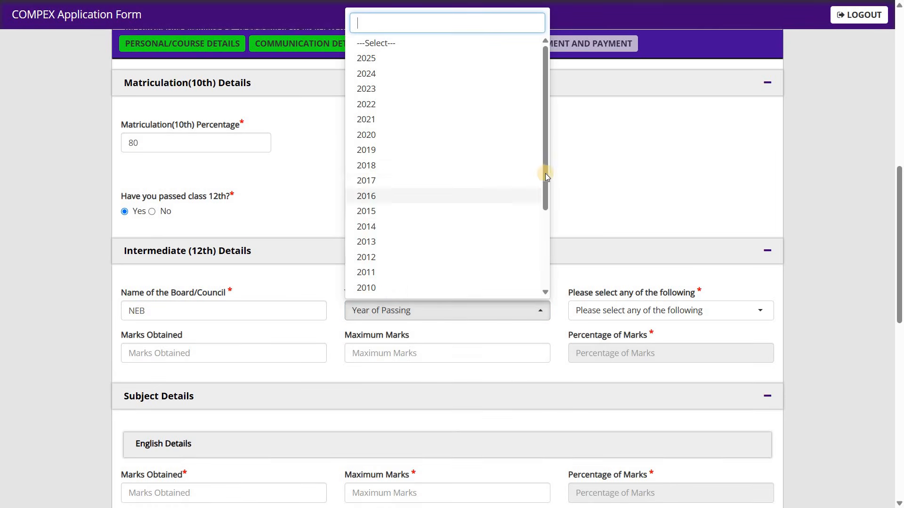
pyautogui.scroll(-5, 541, 290)
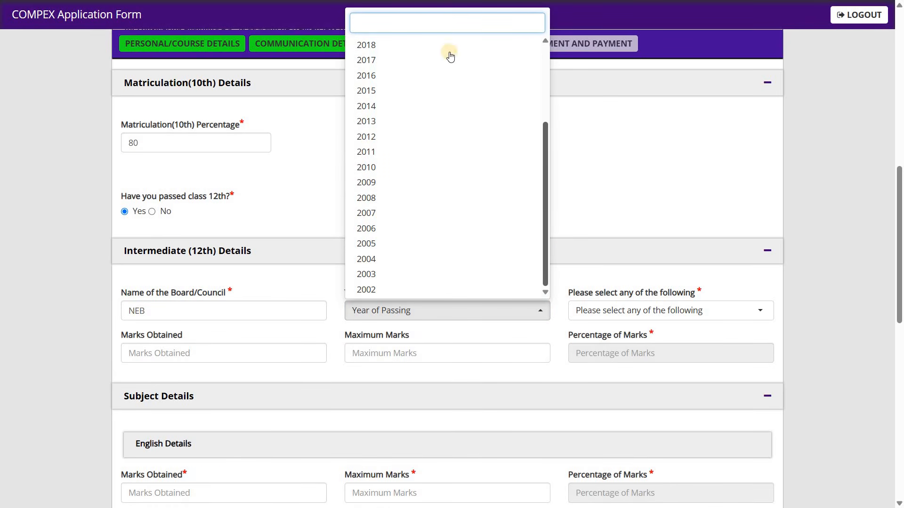
pyautogui.scroll(5, 448, 55)
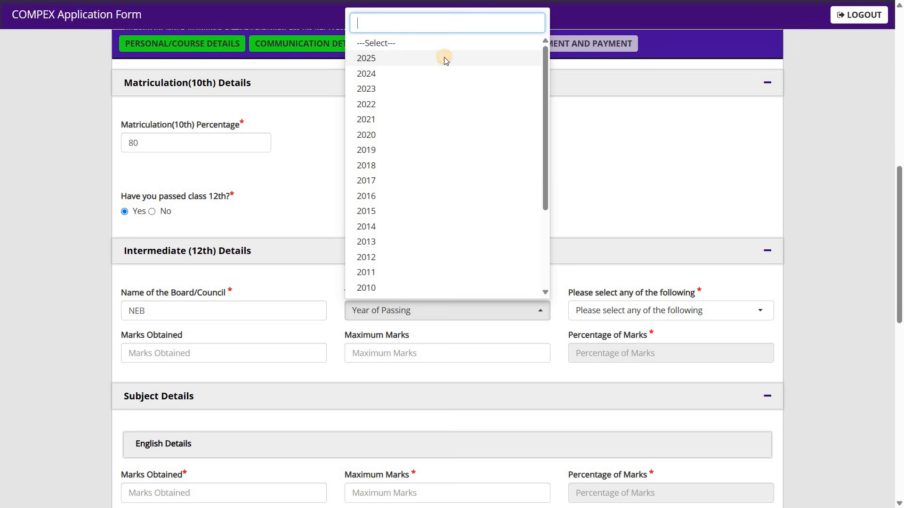
pyautogui.click(446, 59)
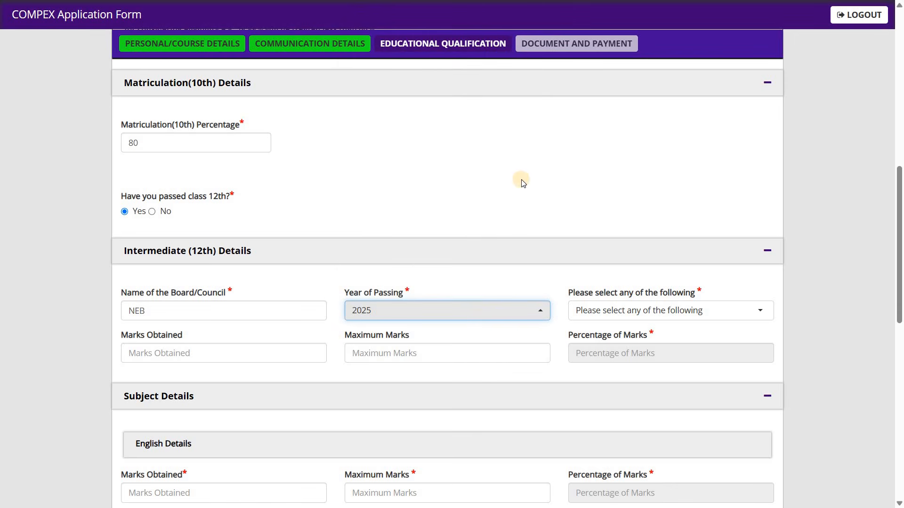
# Step: Choose Percentage as the 12th result type and enter 450 marks obtained out of a maximum of 500
pyautogui.click(643, 316)
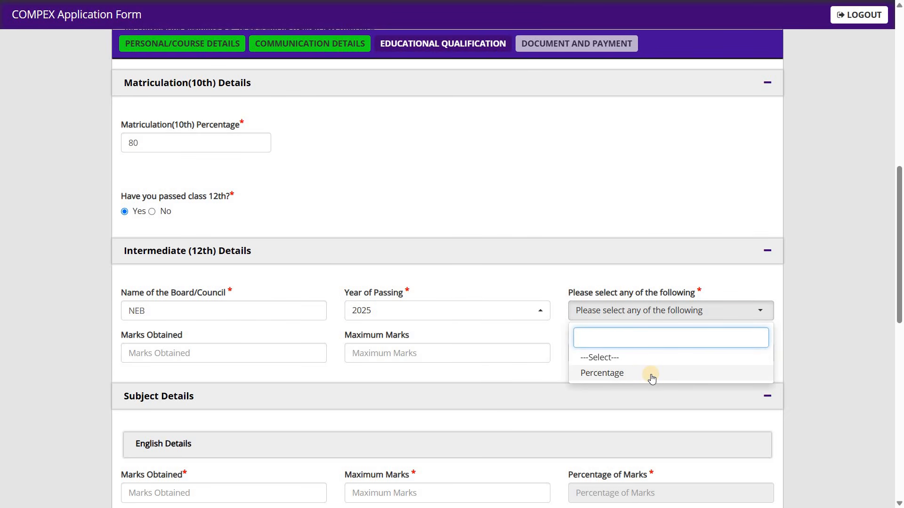
pyautogui.click(651, 374)
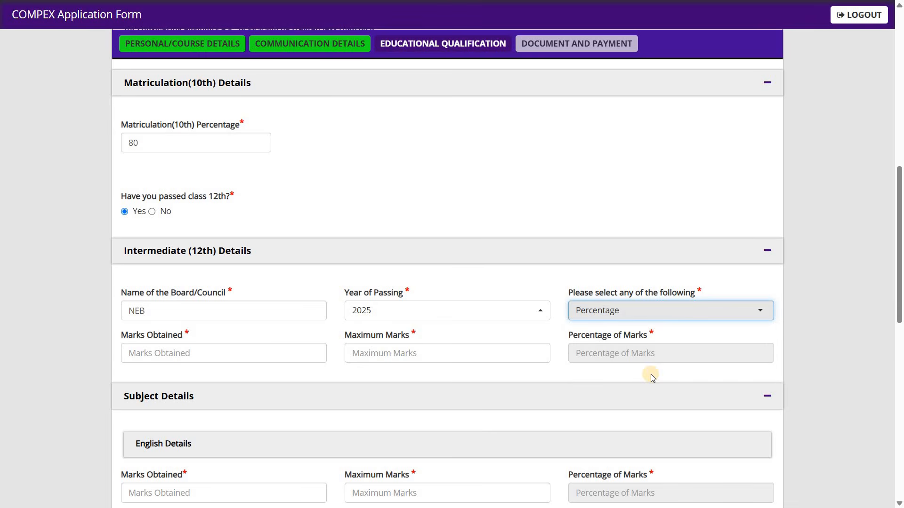
pyautogui.click(187, 339)
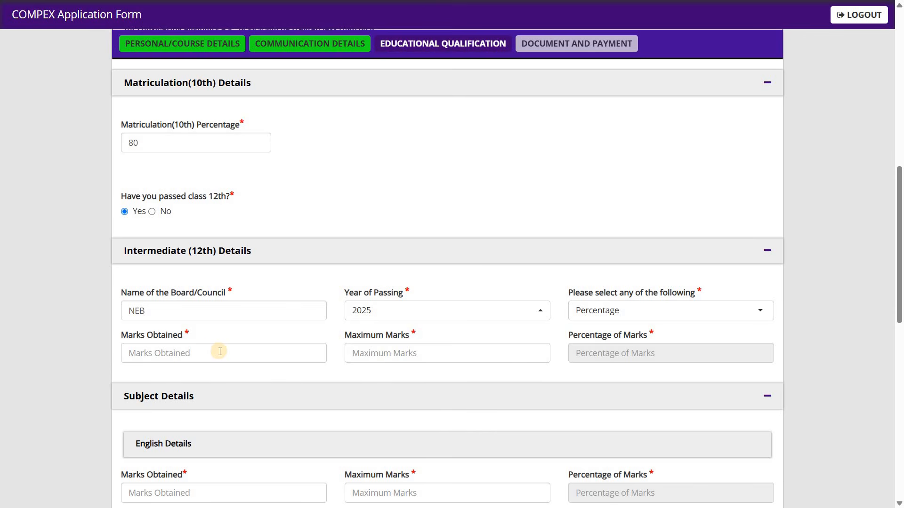
pyautogui.click(374, 356)
pyautogui.write('500')
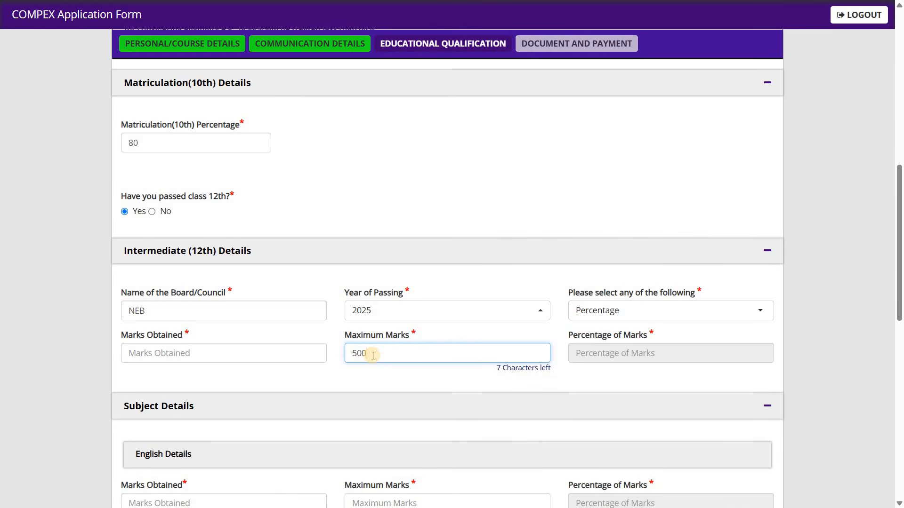
pyautogui.click(203, 353)
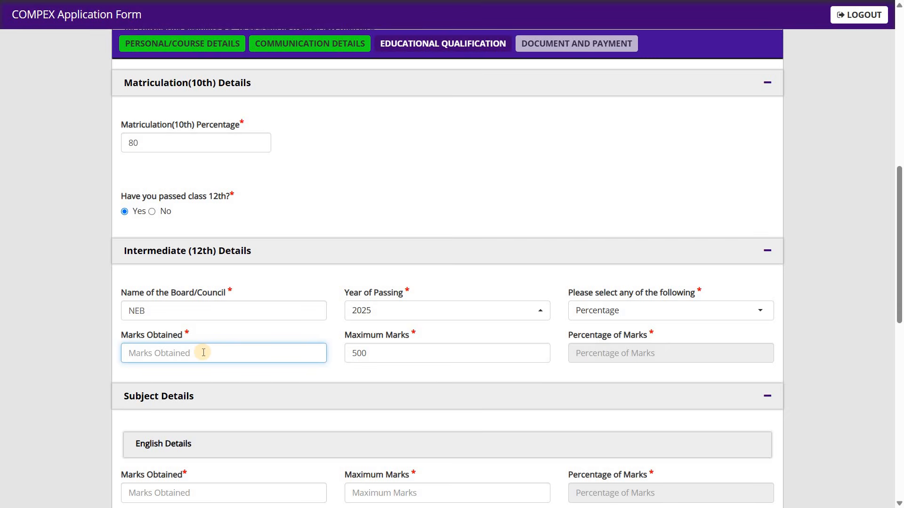
pyautogui.write('450')
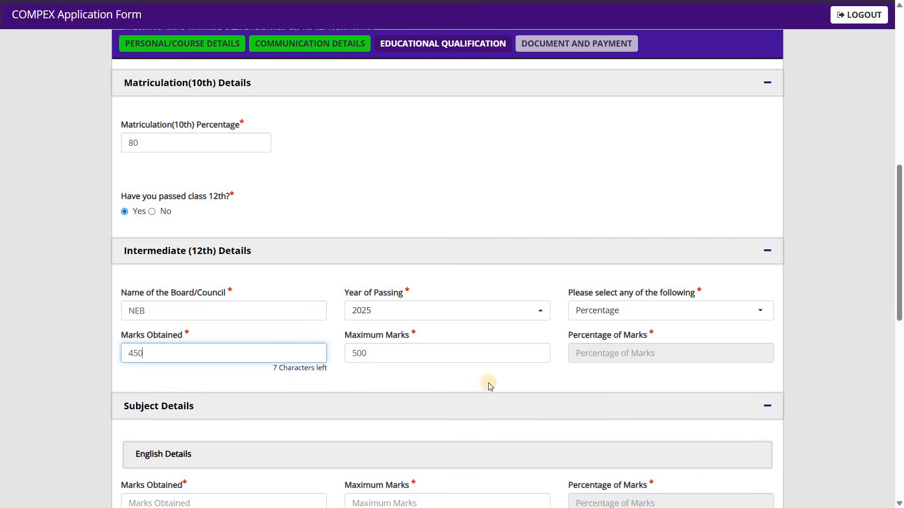
pyautogui.click(607, 363)
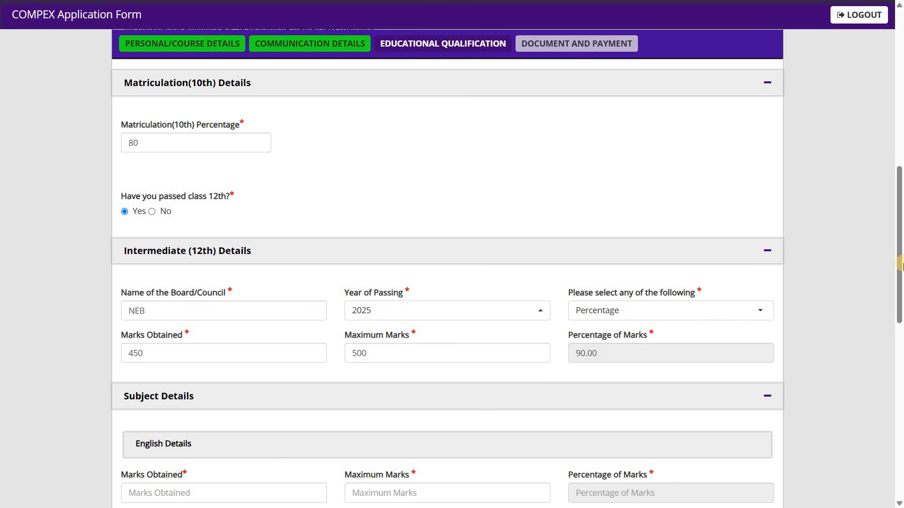
# Step: Fill in the English subject details with 75 marks obtained out of a maximum of 100
pyautogui.moveTo(900, 265); pyautogui.dragTo(899, 368)
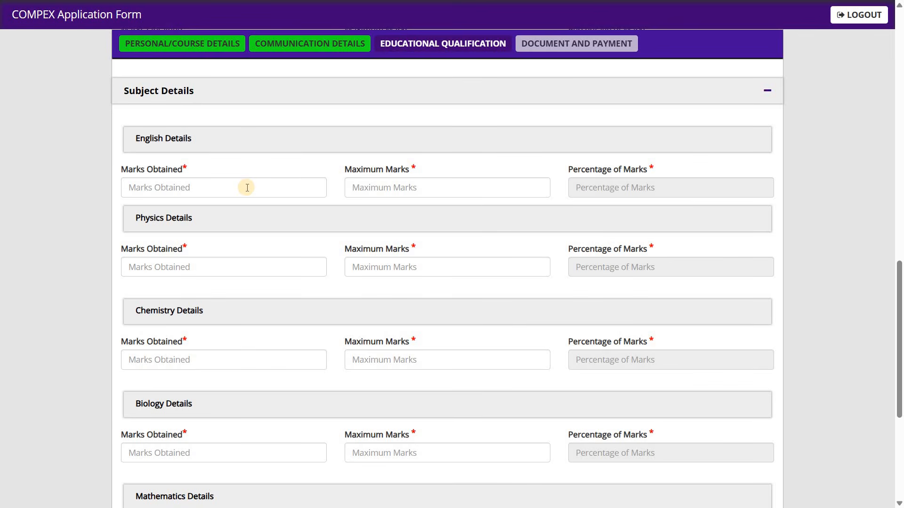
pyautogui.click(372, 195)
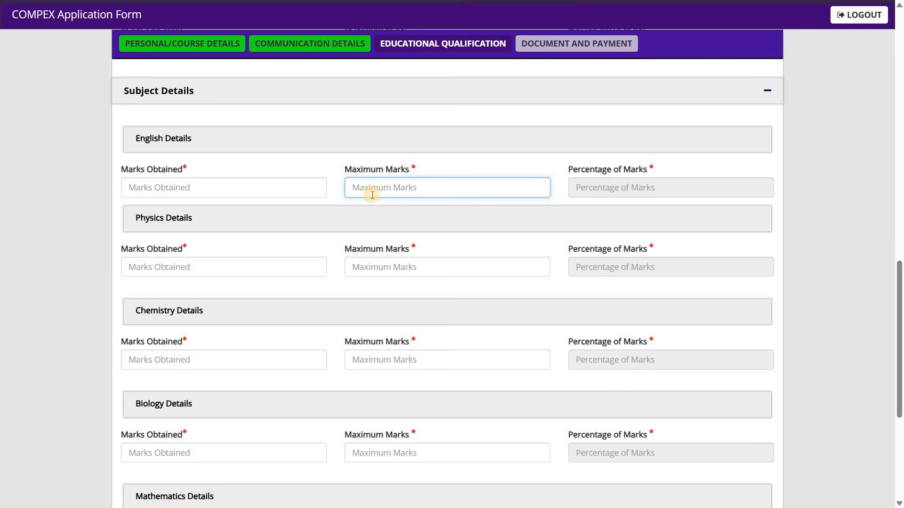
pyautogui.write('100')
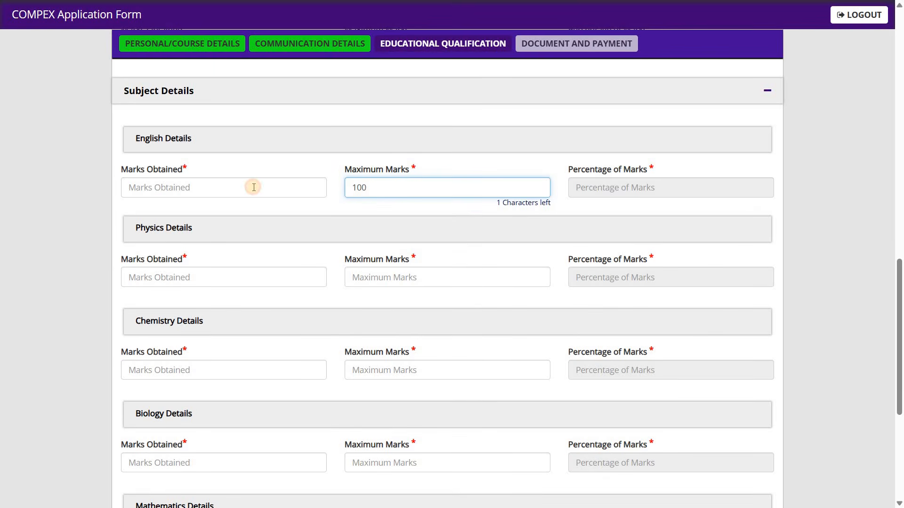
pyautogui.click(253, 187)
pyautogui.write('75')
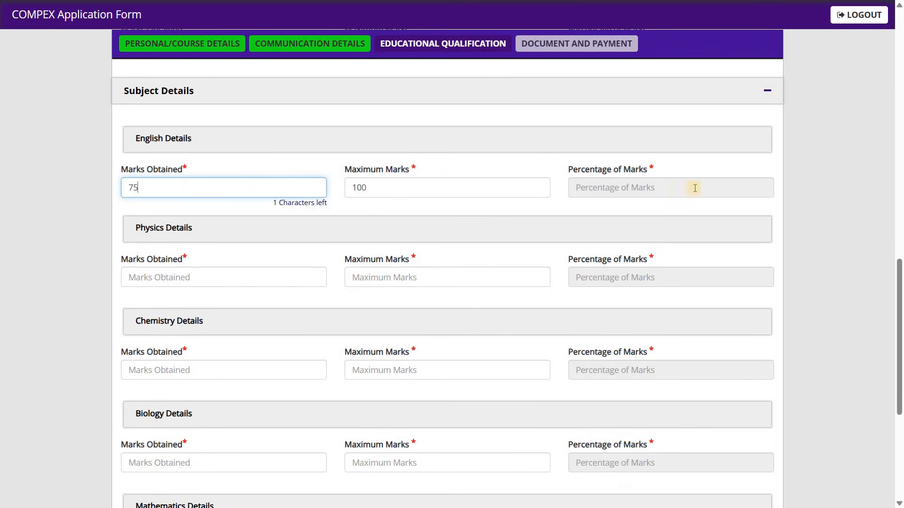
pyautogui.click(614, 184)
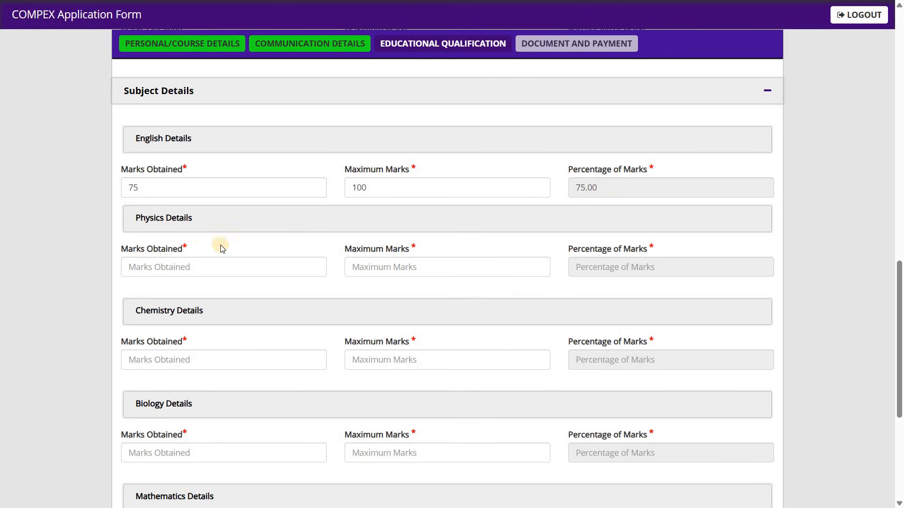
# Step: Fill in the Physics subject details with 80 marks obtained out of a maximum of 100
pyautogui.click(203, 267)
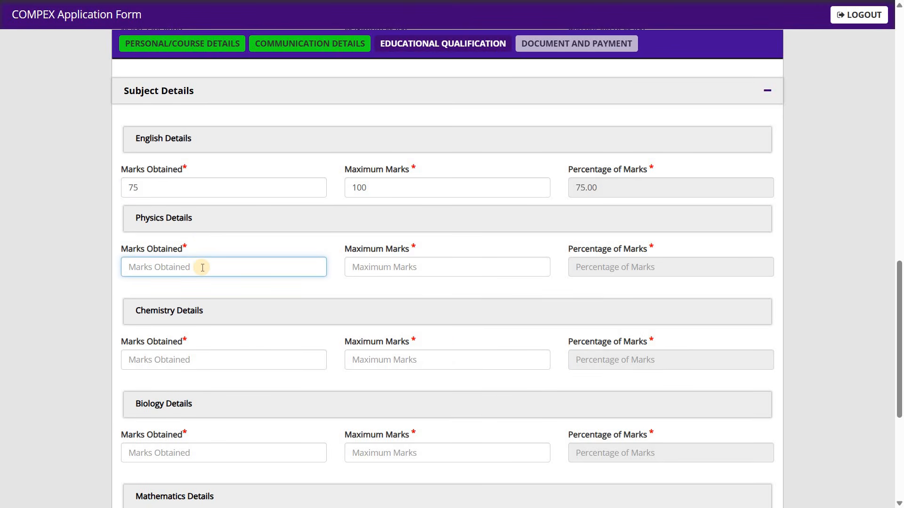
pyautogui.write('80')
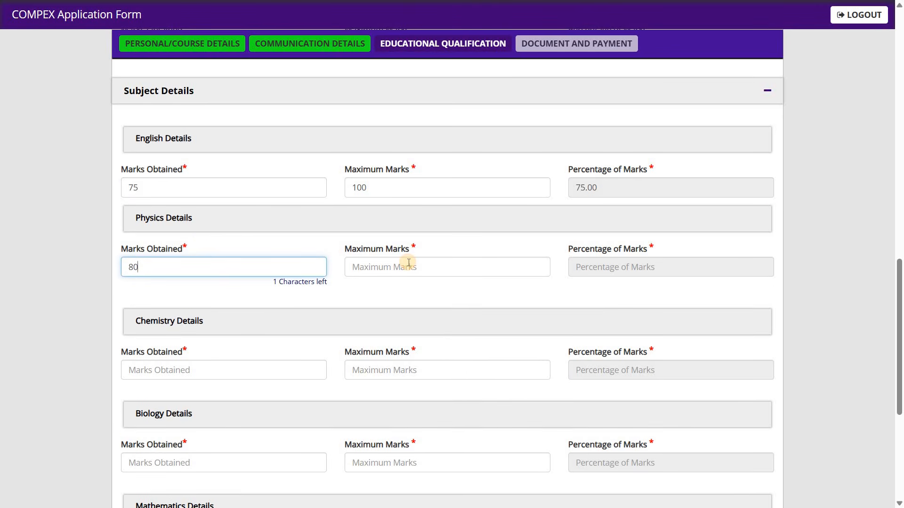
pyautogui.click(409, 263)
pyautogui.write('100')
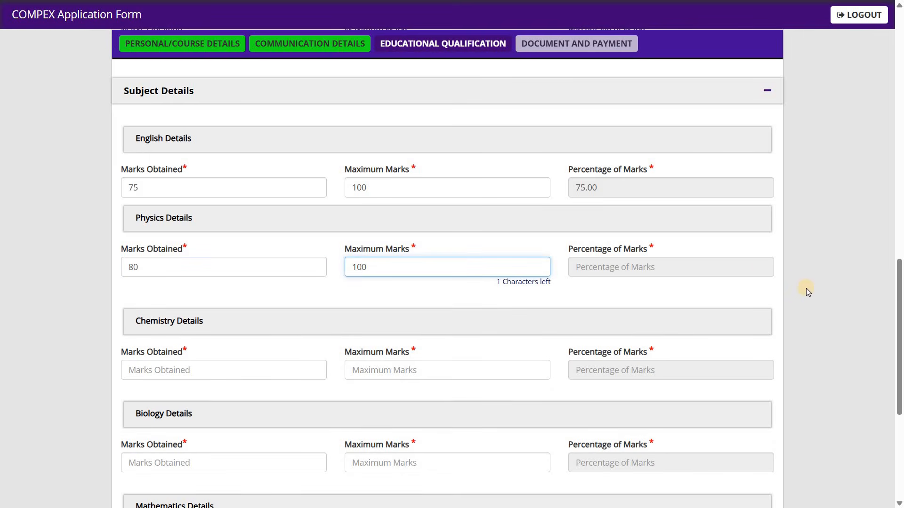
# Step: Fill in the Chemistry subject details with 60 marks obtained out of a maximum of 100
pyautogui.click(900, 311)
pyautogui.scroll(-2, 242, 272)
pyautogui.click(243, 273)
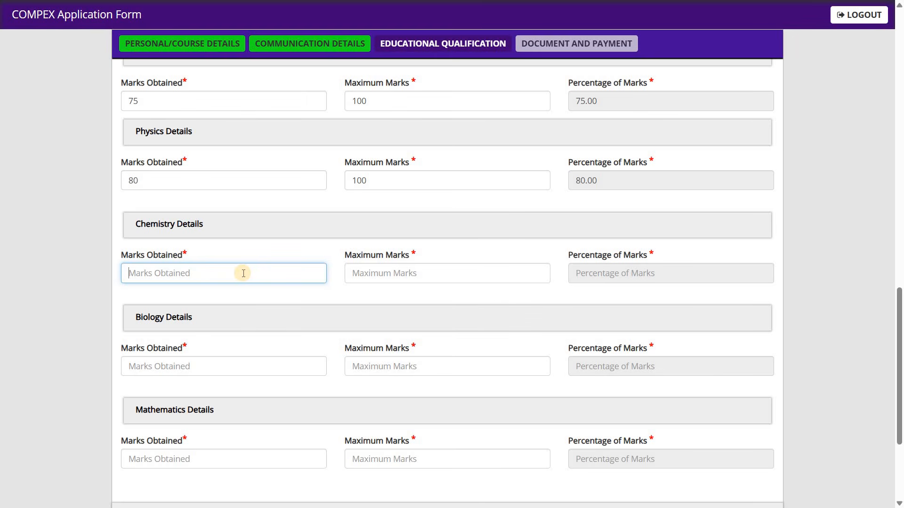
pyautogui.write('60')
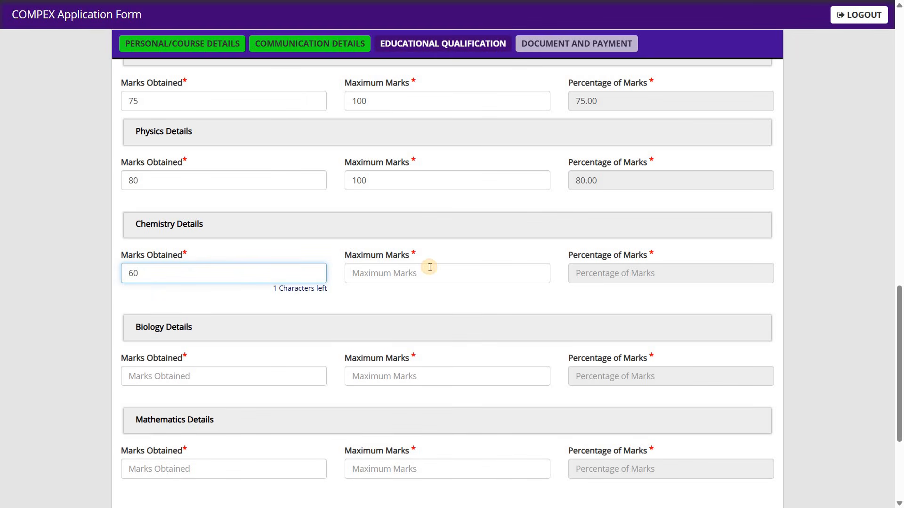
pyautogui.click(429, 268)
pyautogui.write('100')
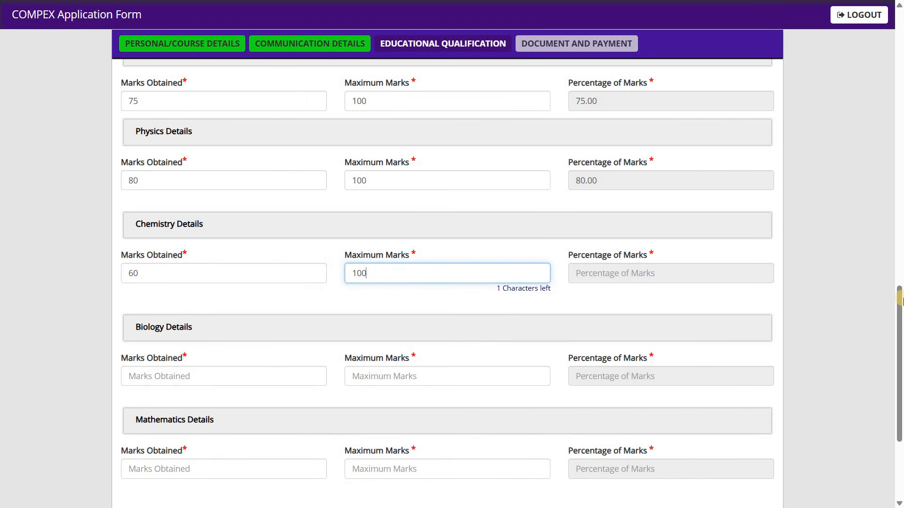
# Step: Fill in the Biology subject details with 85 marks obtained out of a maximum of 100
pyautogui.scroll(-2, 868, 354)
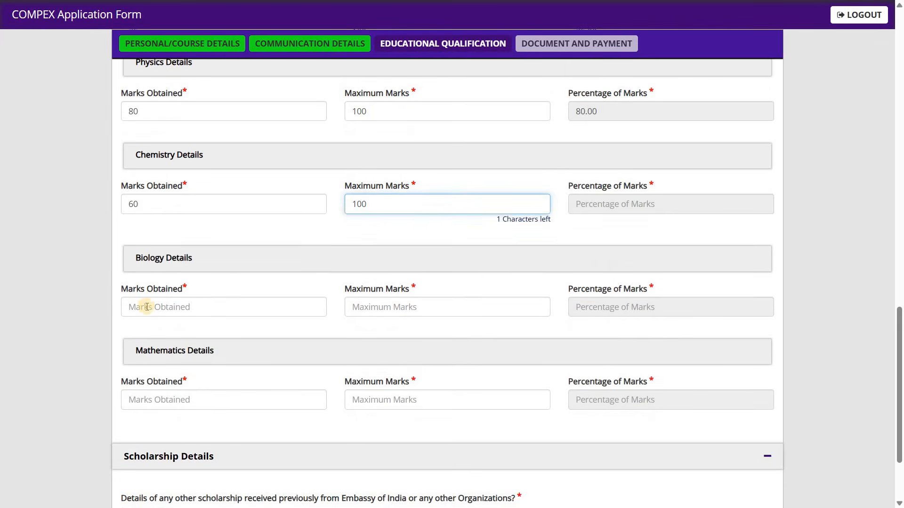
pyautogui.click(170, 297)
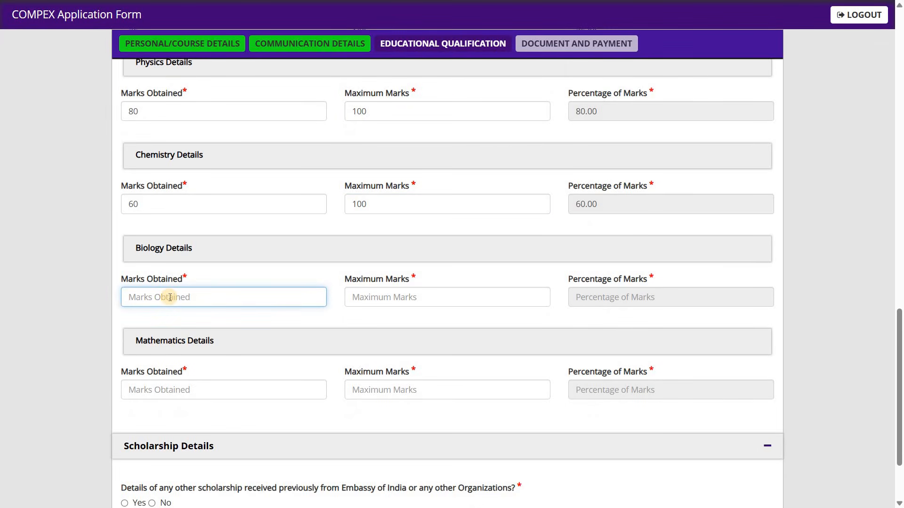
pyautogui.write('85')
pyautogui.click(374, 296)
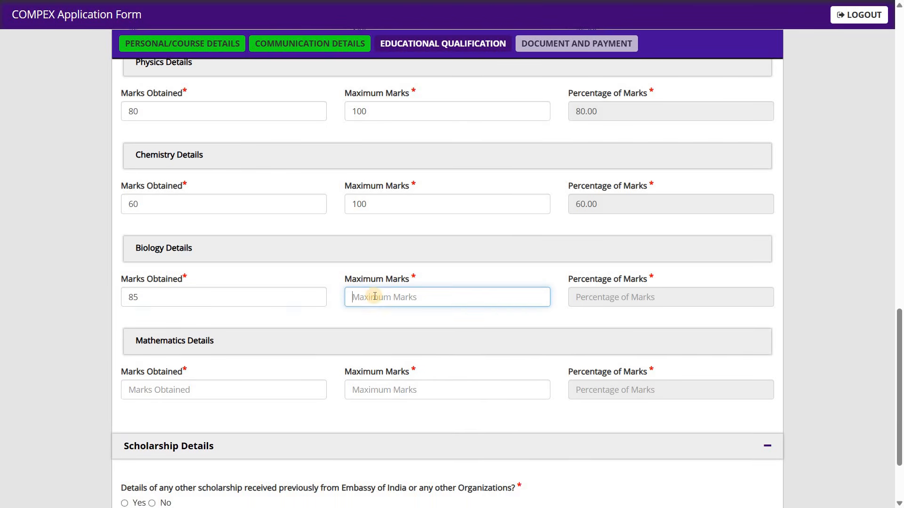
pyautogui.write('100')
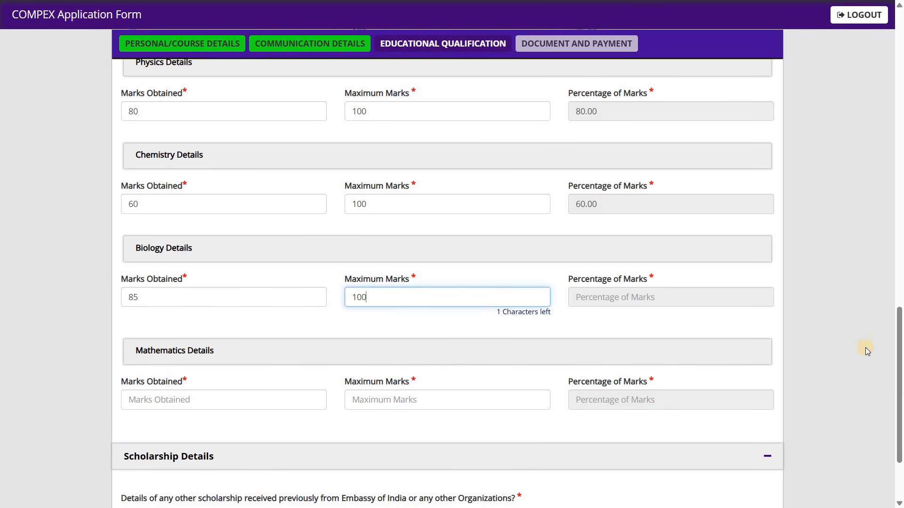
# Step: Fill in the Mathematics subject details with 90 marks obtained out of a maximum of 100
pyautogui.click(865, 347)
pyautogui.scroll(-3, 192, 263)
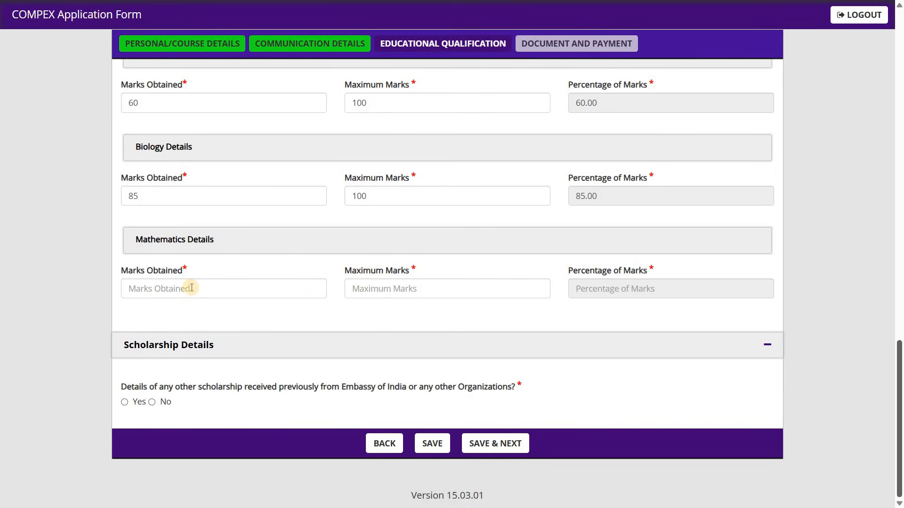
pyautogui.click(192, 288)
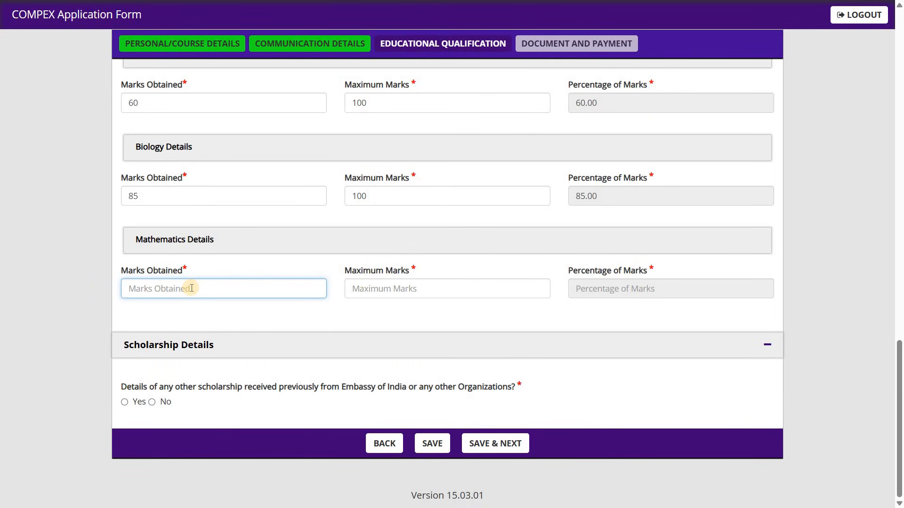
pyautogui.write('90')
pyautogui.click(368, 291)
pyautogui.write('1')
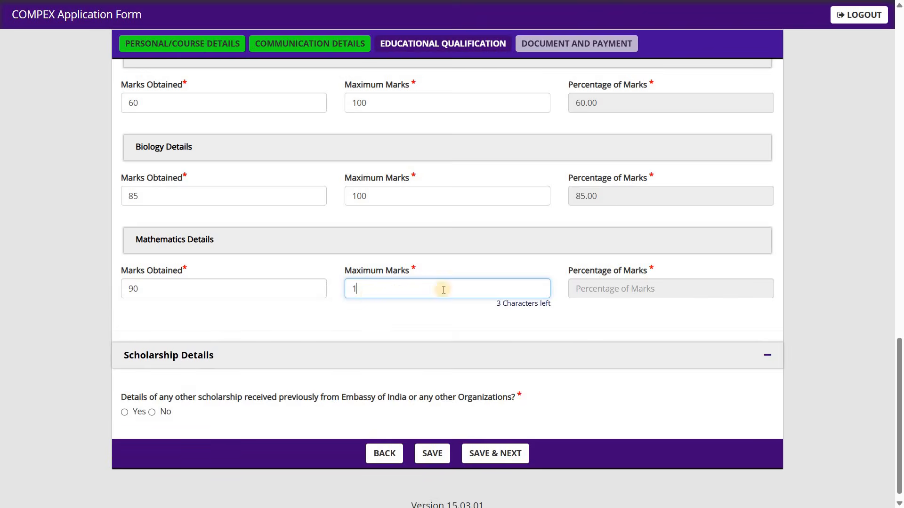
pyautogui.write('00')
pyautogui.click(878, 302)
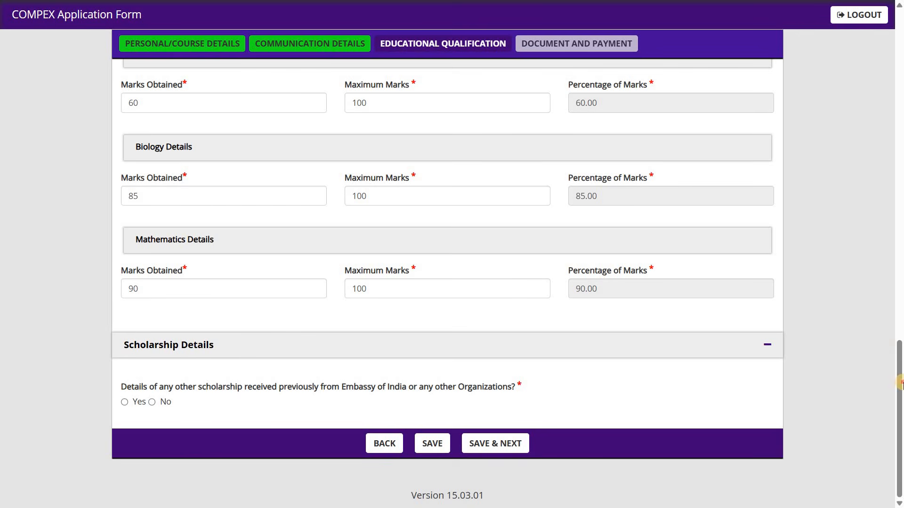
# Step: Change the English subject details to 55 marks obtained out of a maximum of 75
pyautogui.moveTo(899, 356); pyautogui.dragTo(899, 265)
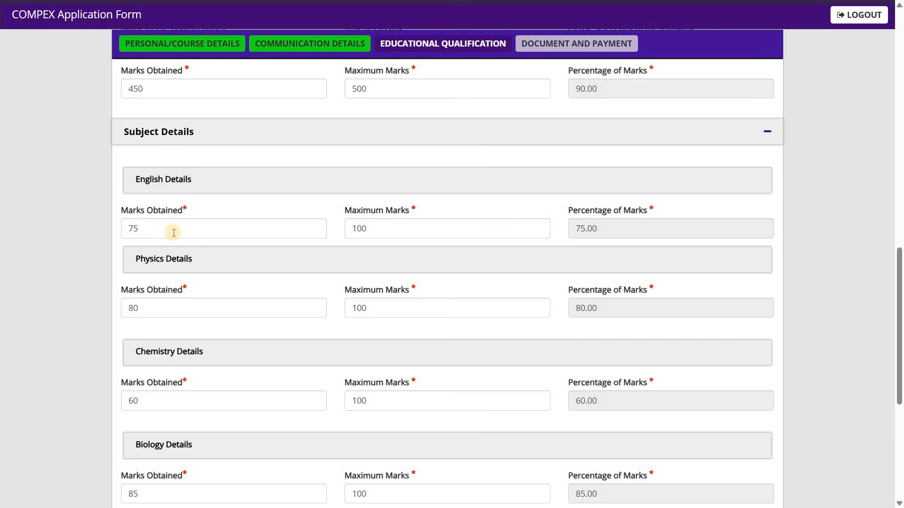
pyautogui.moveTo(173, 233); pyautogui.dragTo(115, 230)
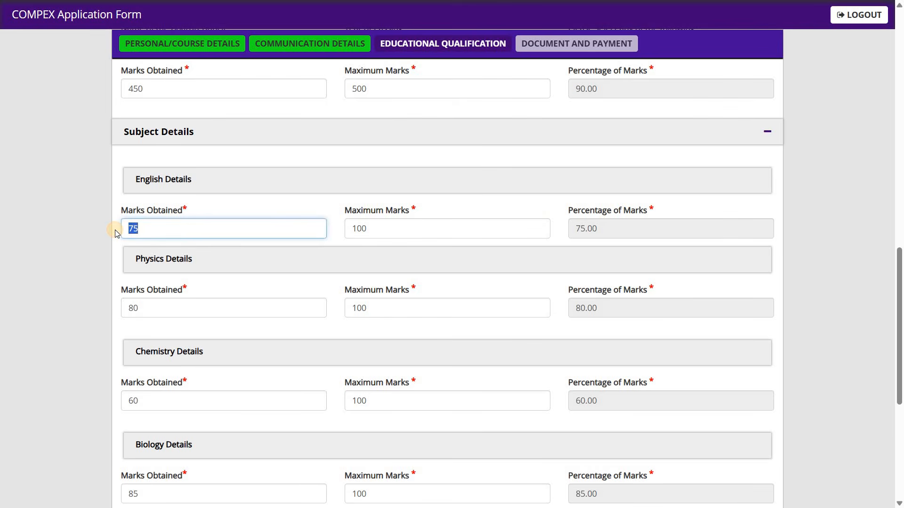
pyautogui.write('55')
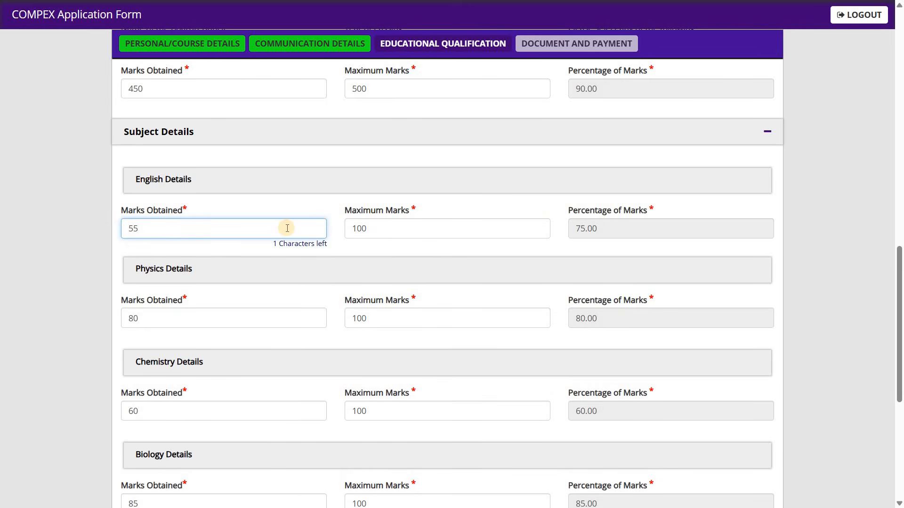
pyautogui.press('Tab')
pyautogui.write('75')
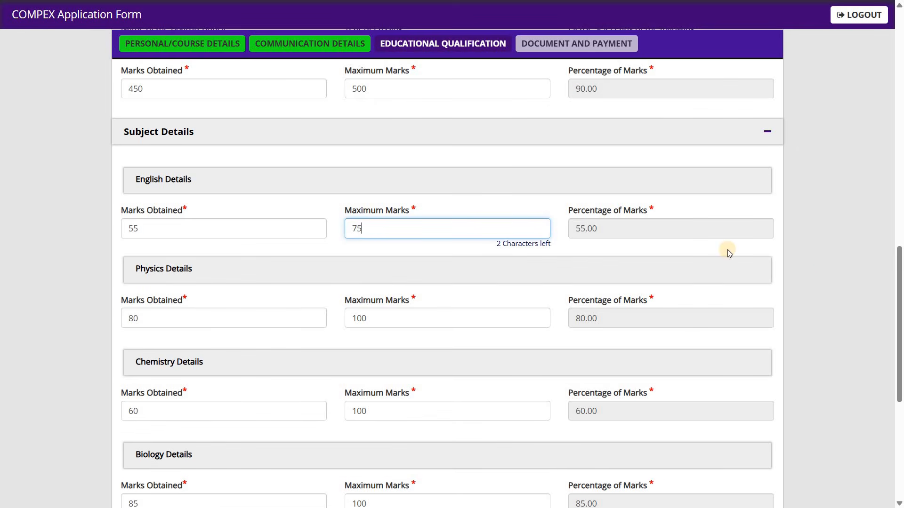
pyautogui.click(823, 259)
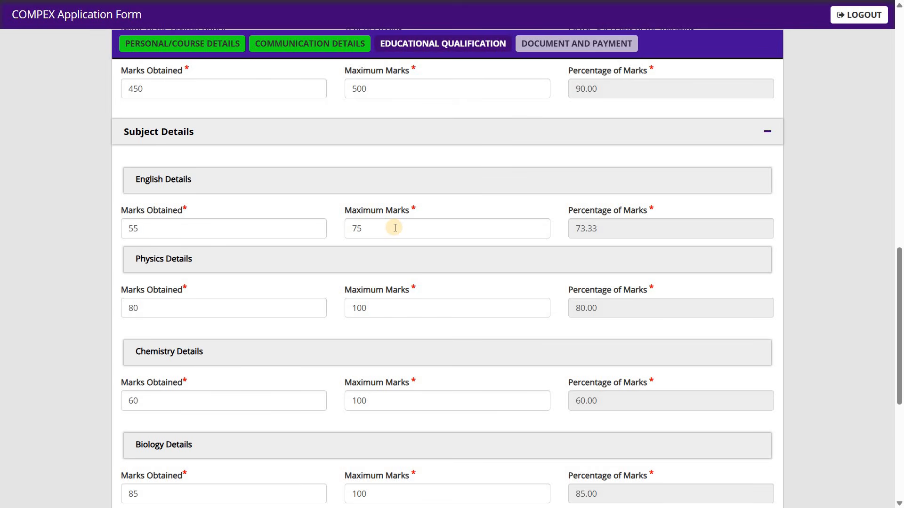
# Step: Set the English subject details to 80 marks obtained out of a maximum of 100
pyautogui.click(295, 230)
pyautogui.hotkey('ctrl', 'a')
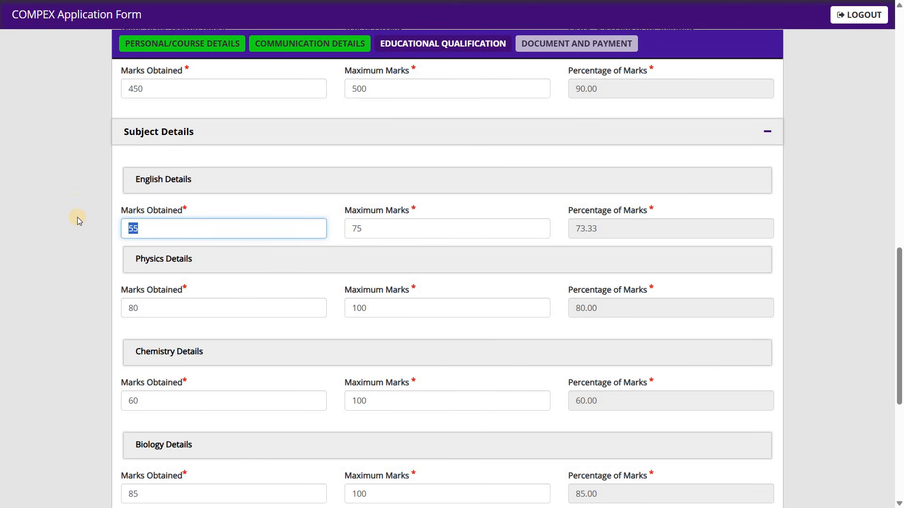
pyautogui.write('80')
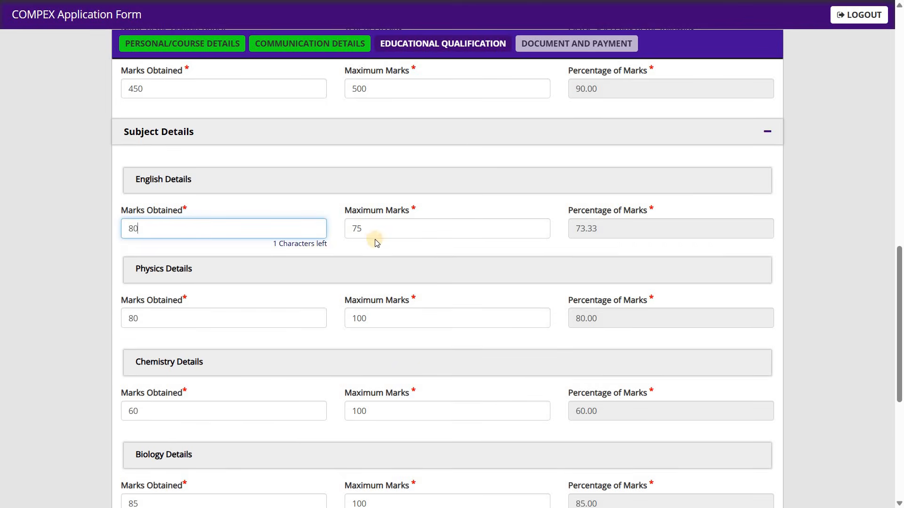
pyautogui.click(336, 231)
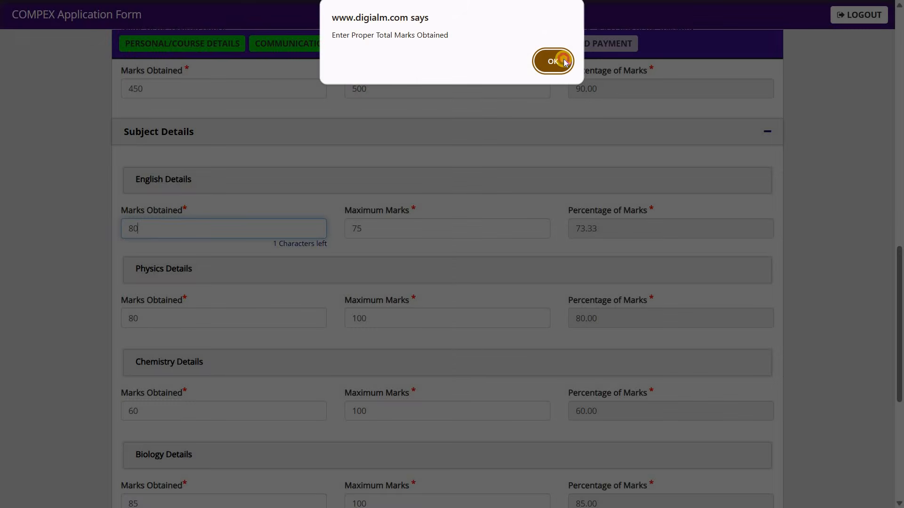
pyautogui.click(560, 61)
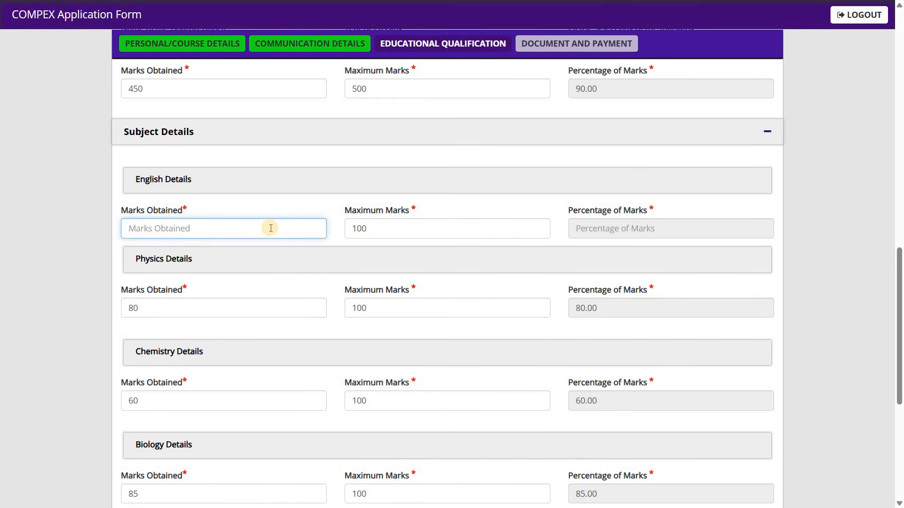
pyautogui.write('80')
pyautogui.click(817, 267)
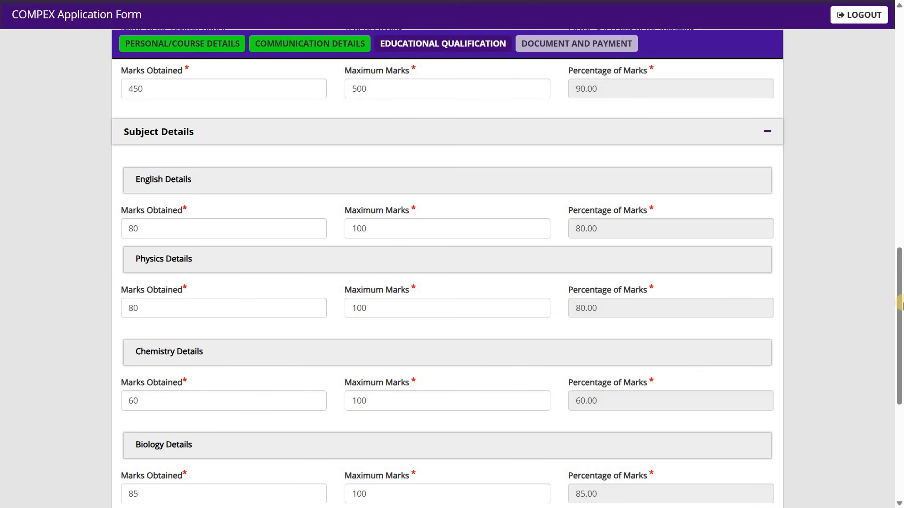
# Step: Answer No to the question on previously received scholarships and save the educational qualification section to proceed
pyautogui.scroll(-3, 900, 309)
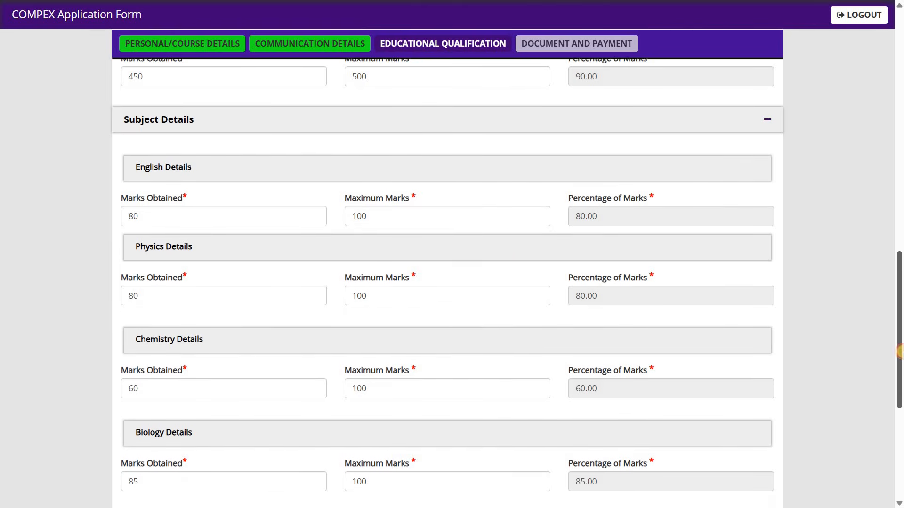
pyautogui.scroll(2, 900, 325)
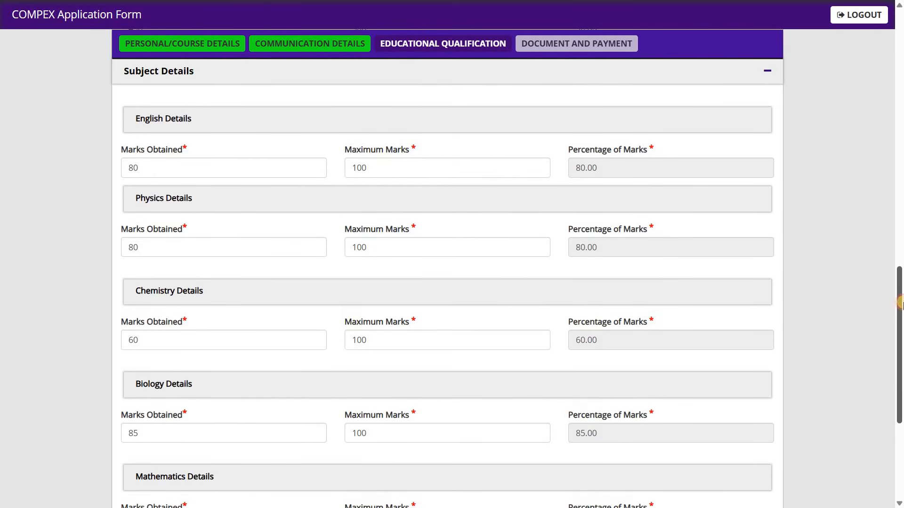
pyautogui.scroll(2, 900, 311)
pyautogui.scroll(-2, 900, 325)
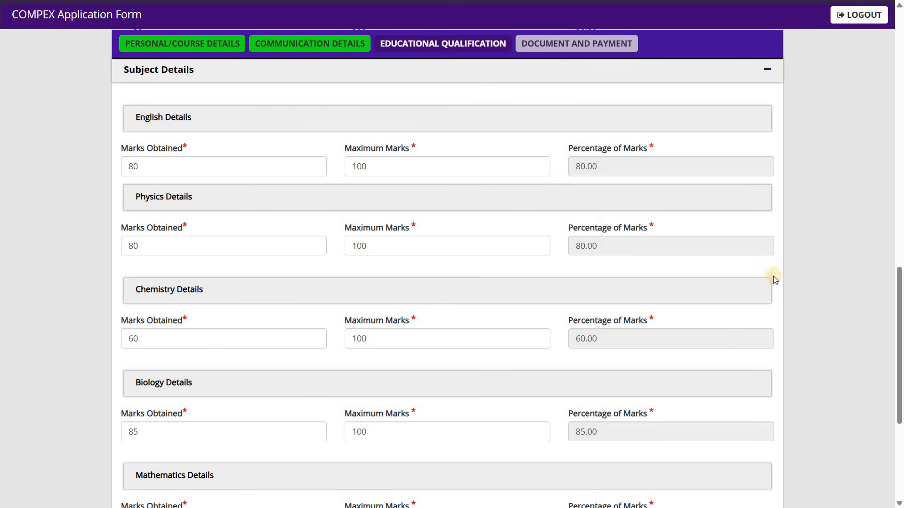
pyautogui.moveTo(900, 377); pyautogui.dragTo(899, 454)
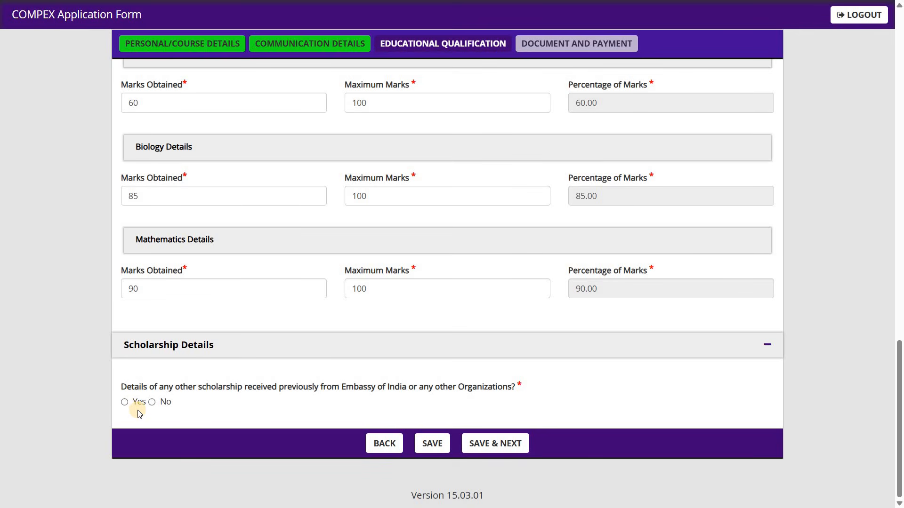
pyautogui.click(125, 402)
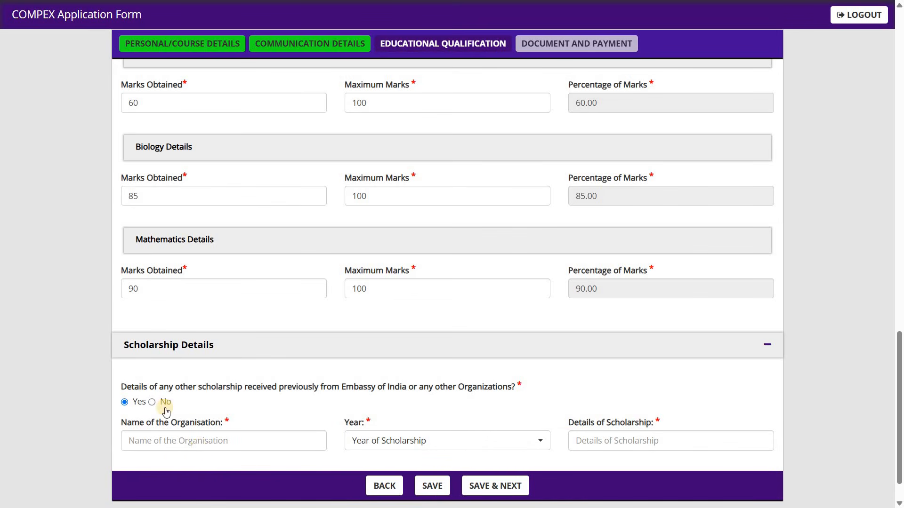
pyautogui.click(151, 402)
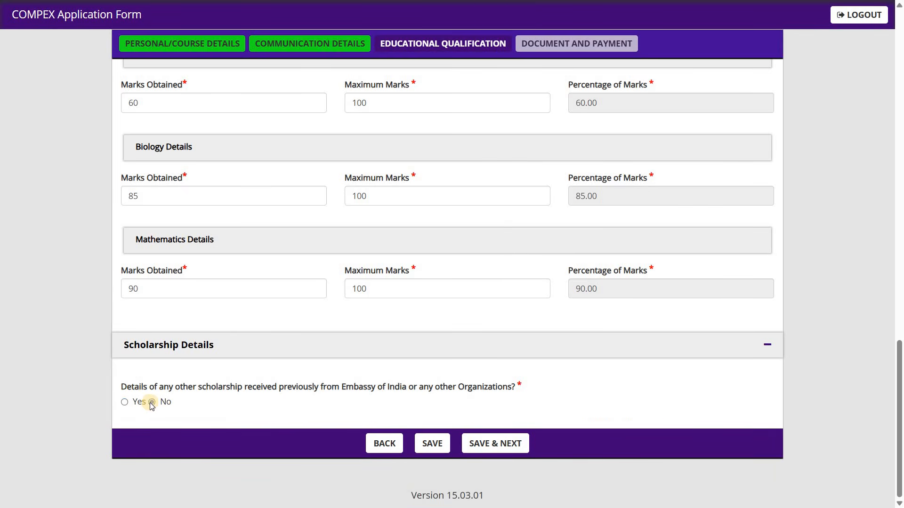
pyautogui.click(125, 403)
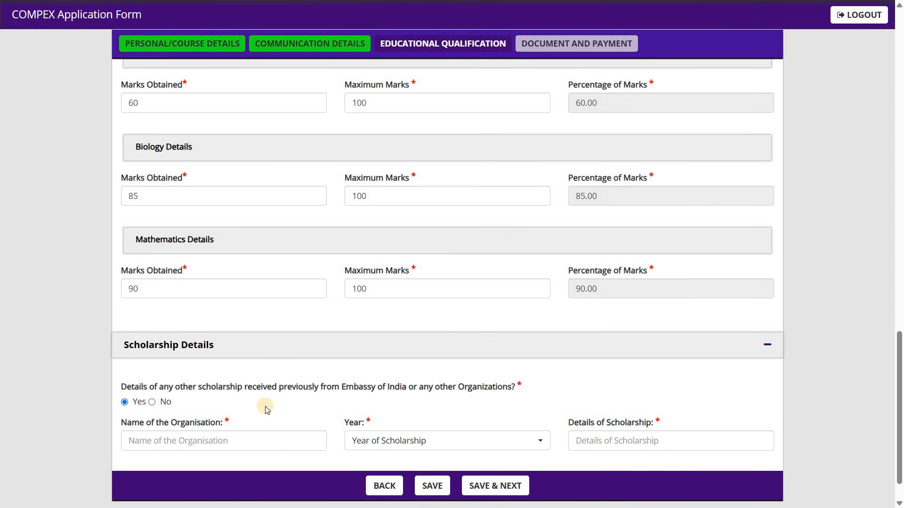
pyautogui.click(152, 401)
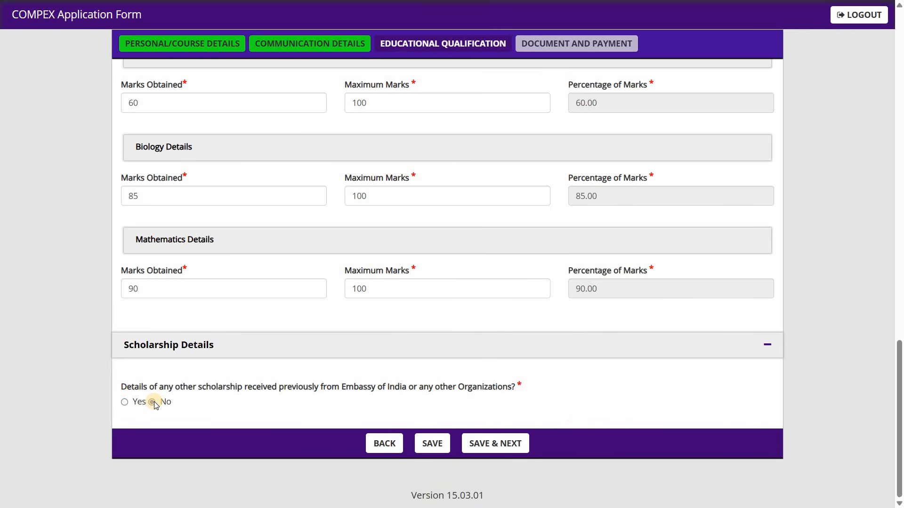
pyautogui.click(506, 450)
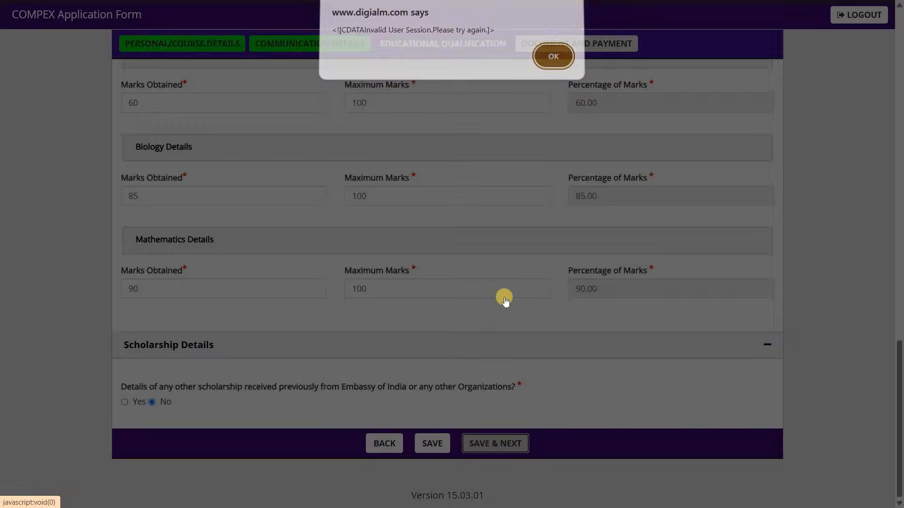
pyautogui.click(551, 63)
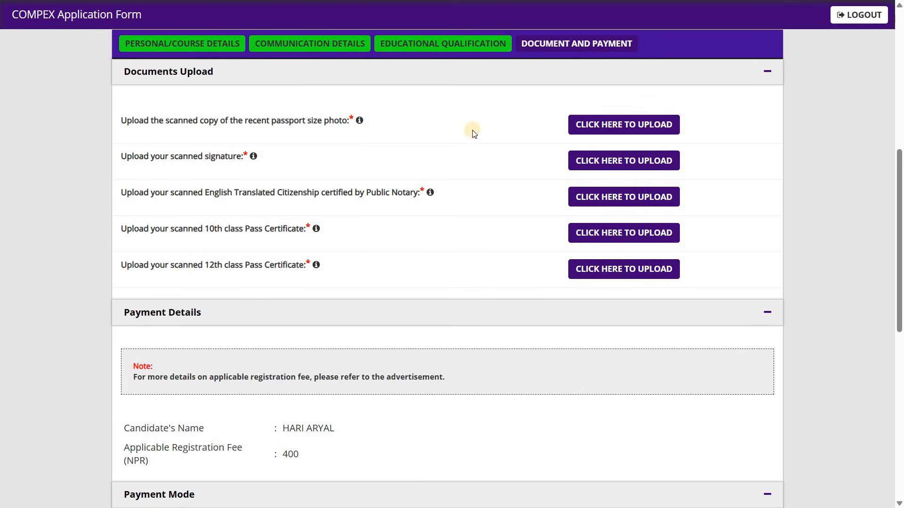
# Step: Choose Challan as the payment mode for the registration fee
pyautogui.click(609, 133)
pyautogui.click(611, 169)
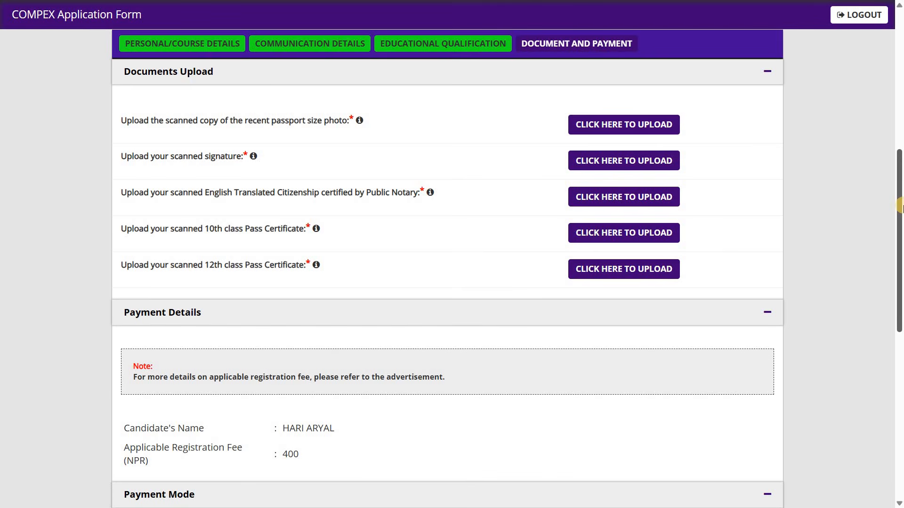
pyautogui.scroll(-4, 312, 288)
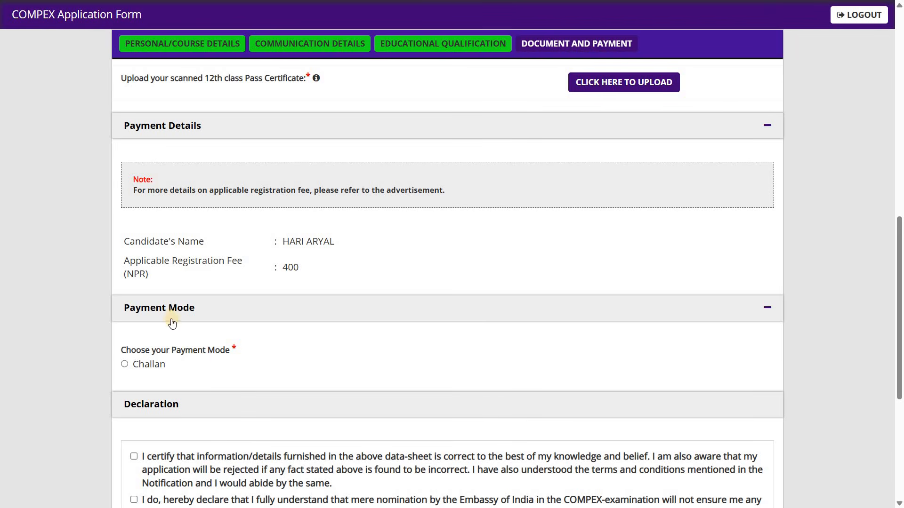
pyautogui.click(124, 364)
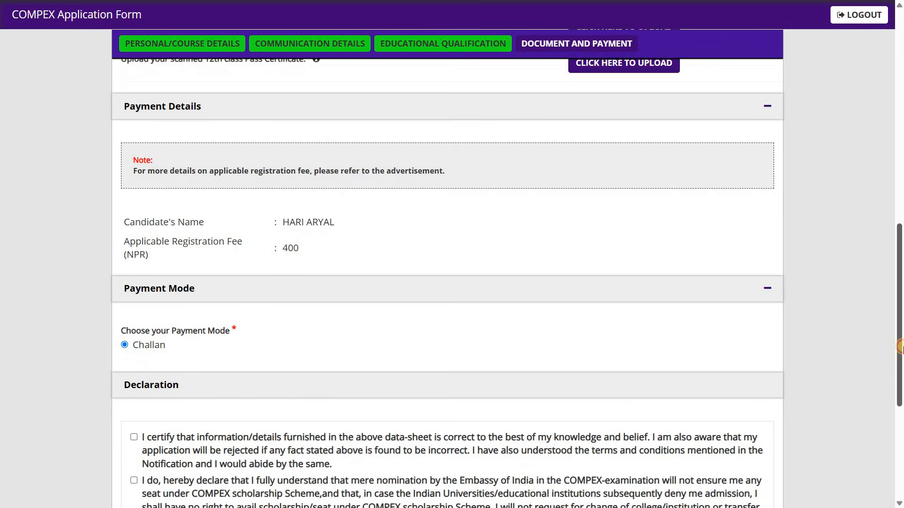
# Step: Accept both declaration statements and I Agree, and fill in the captcha code shown in the image
pyautogui.moveTo(900, 336); pyautogui.dragTo(900, 398)
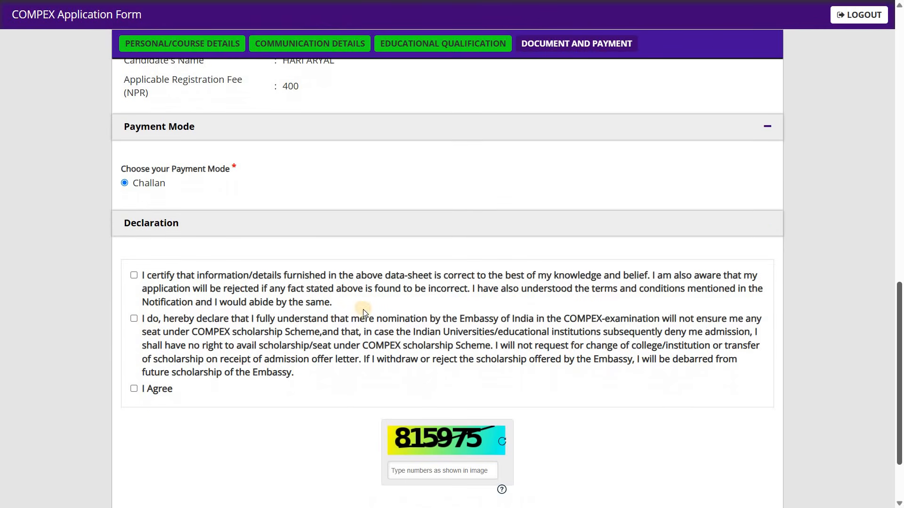
pyautogui.click(135, 276)
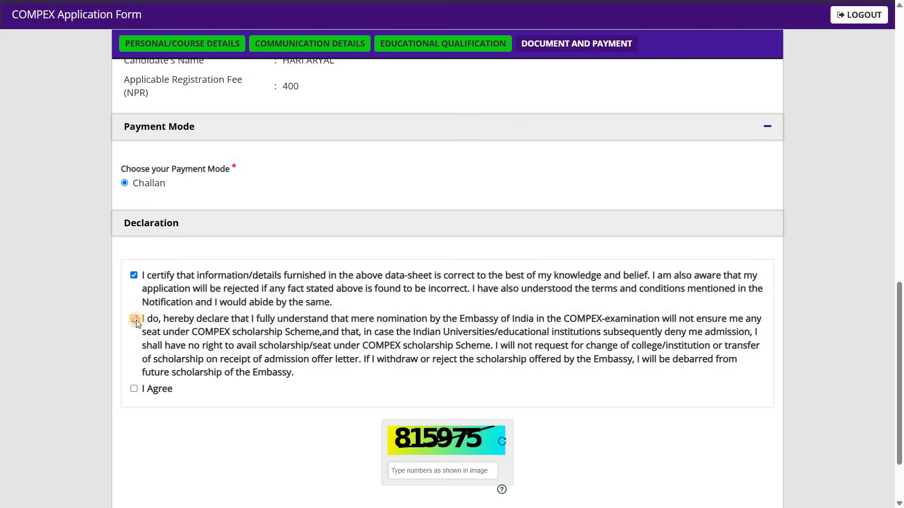
pyautogui.click(134, 318)
pyautogui.click(134, 388)
pyautogui.click(436, 471)
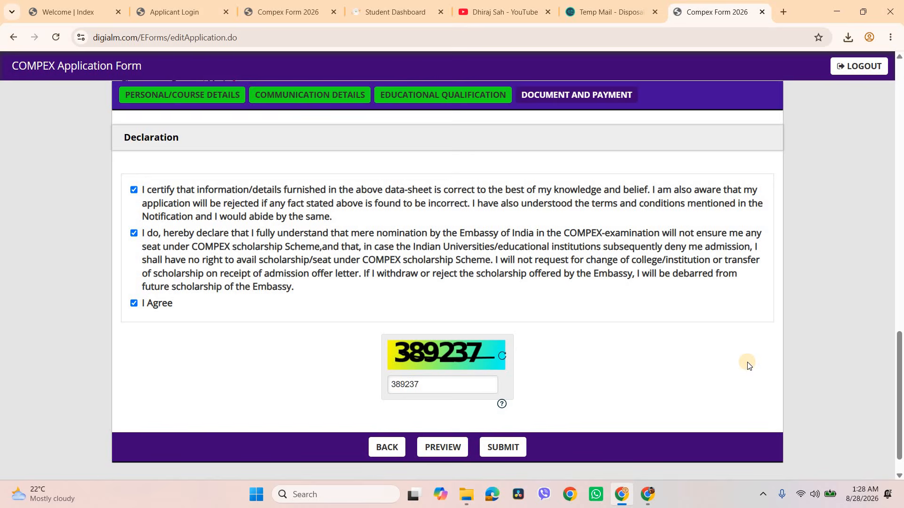
# Step: View the uploaded signature image and close its preview
pyautogui.scroll(10, 901, 271)
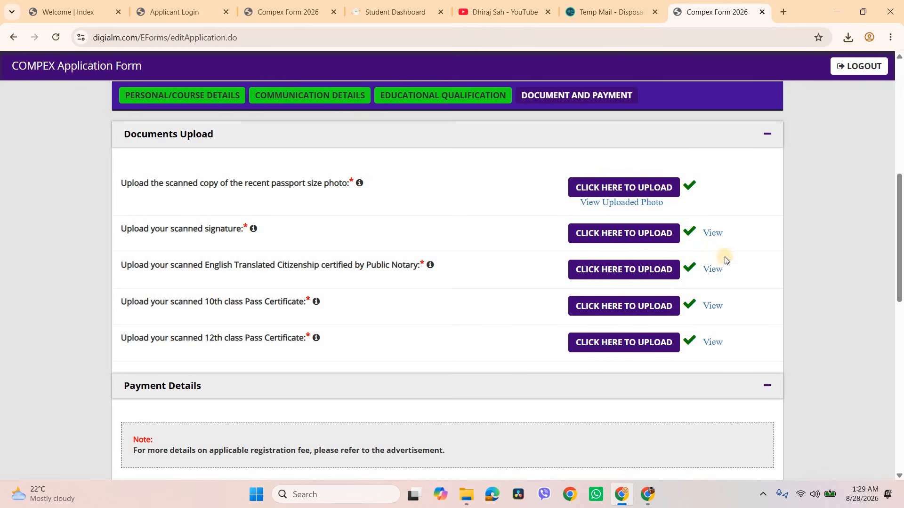
pyautogui.click(714, 235)
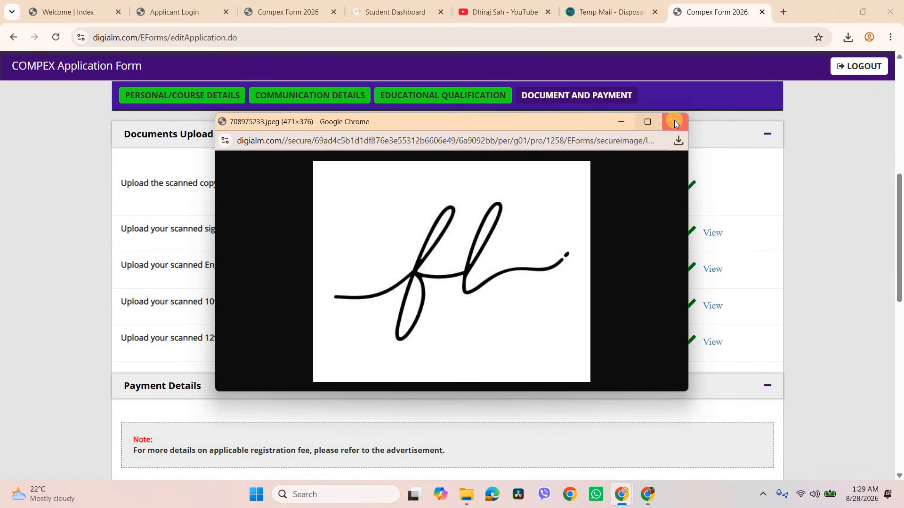
pyautogui.moveTo(903, 194)
pyautogui.mouseDown()
pyautogui.moveTo(902, 220)
pyautogui.moveTo(902, 195)
pyautogui.mouseUp()
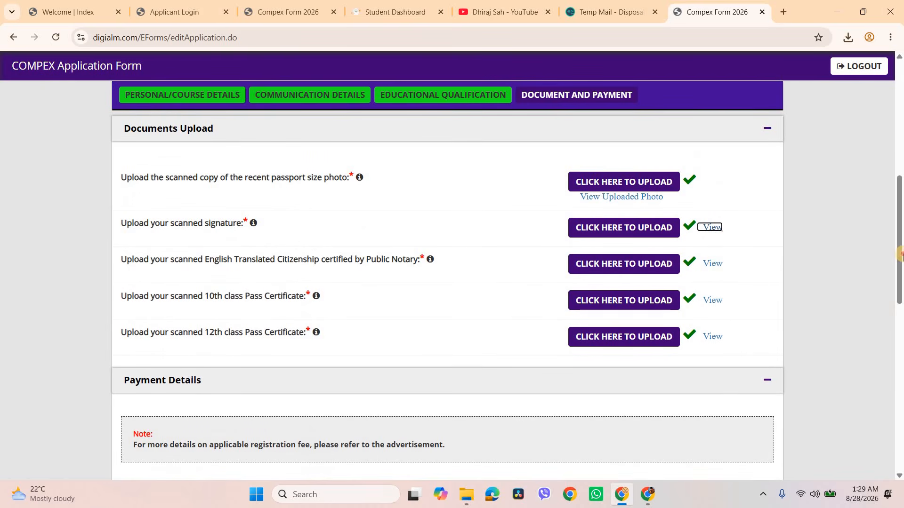
# Step: Submit the application form and agree to the personal data usage instructions
pyautogui.moveTo(902, 253); pyautogui.dragTo(903, 449)
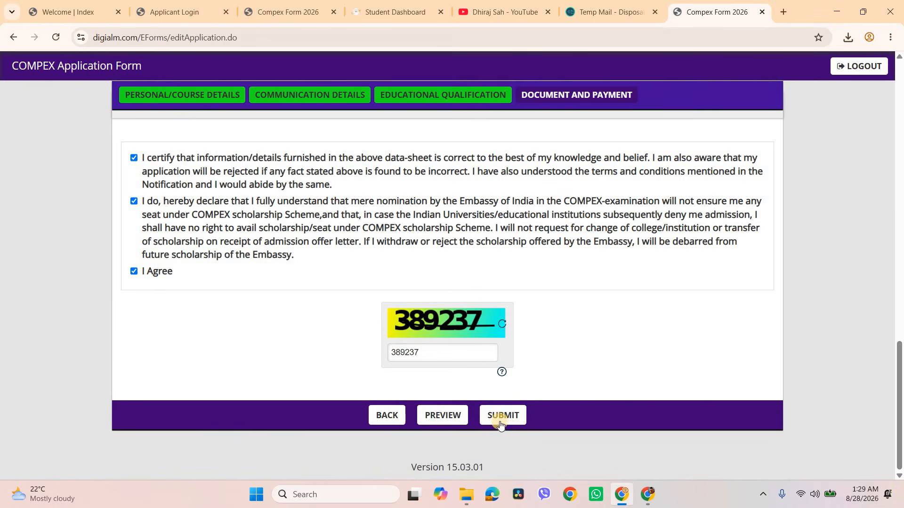
pyautogui.click(500, 423)
pyautogui.click(498, 420)
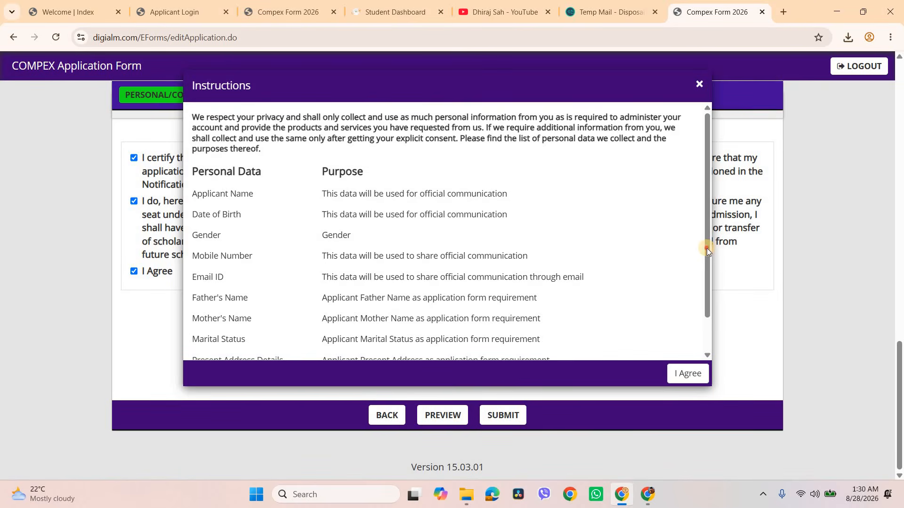
pyautogui.moveTo(707, 250); pyautogui.dragTo(706, 292)
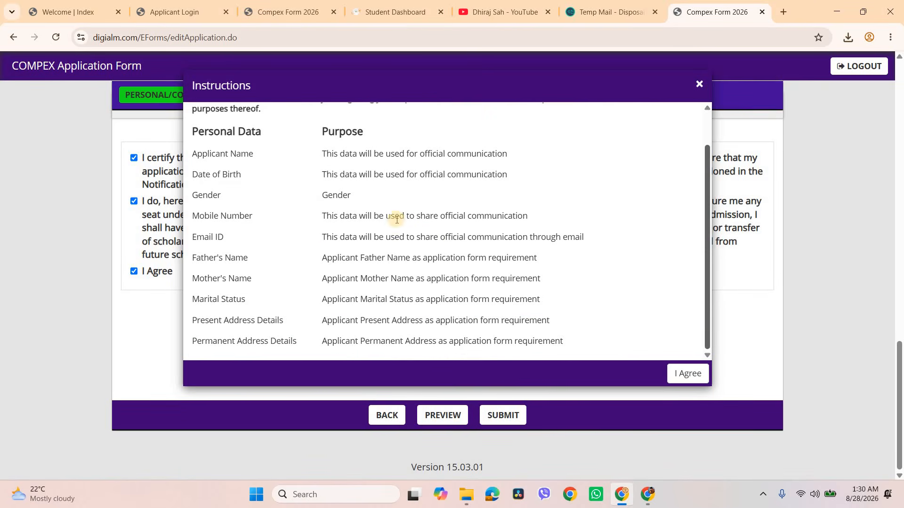
pyautogui.click(687, 374)
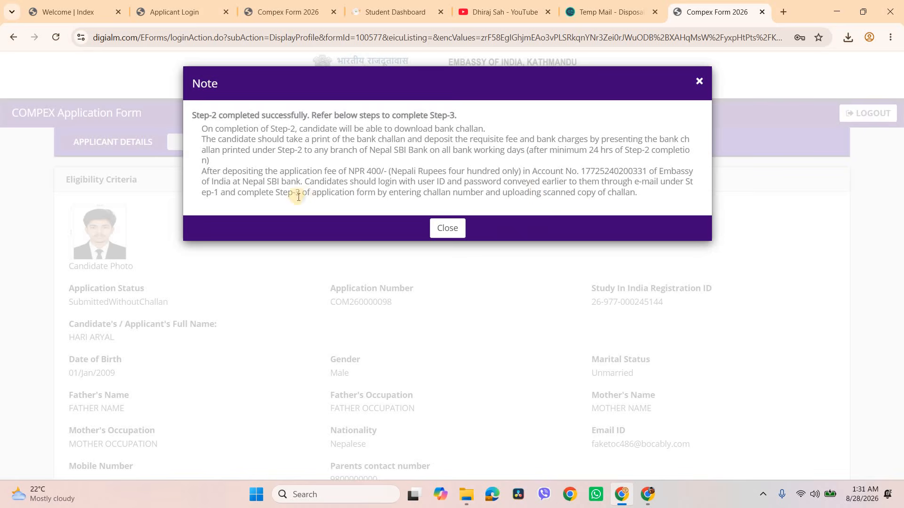
# Step: Dismiss the Step-2 completion note and review the submitted application in full screen, from Eligibility Criteria through to the Declaration
pyautogui.click(452, 228)
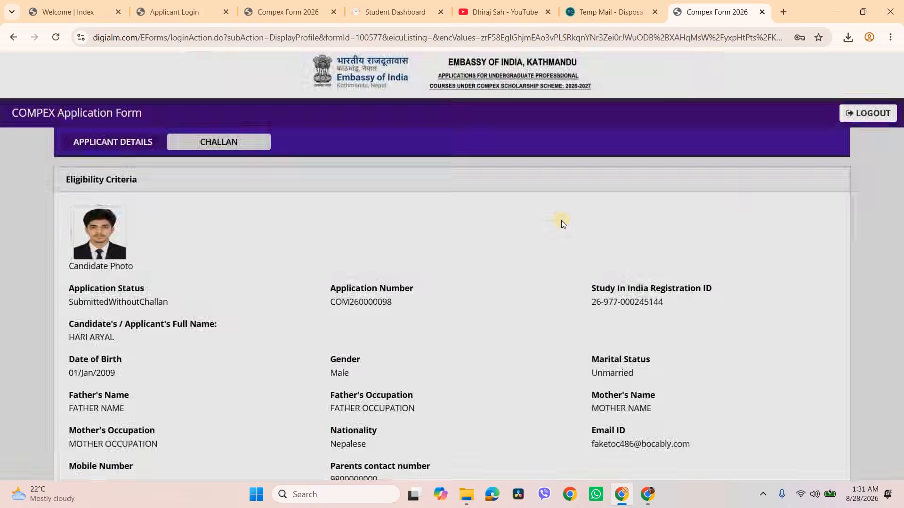
pyautogui.press('F11')
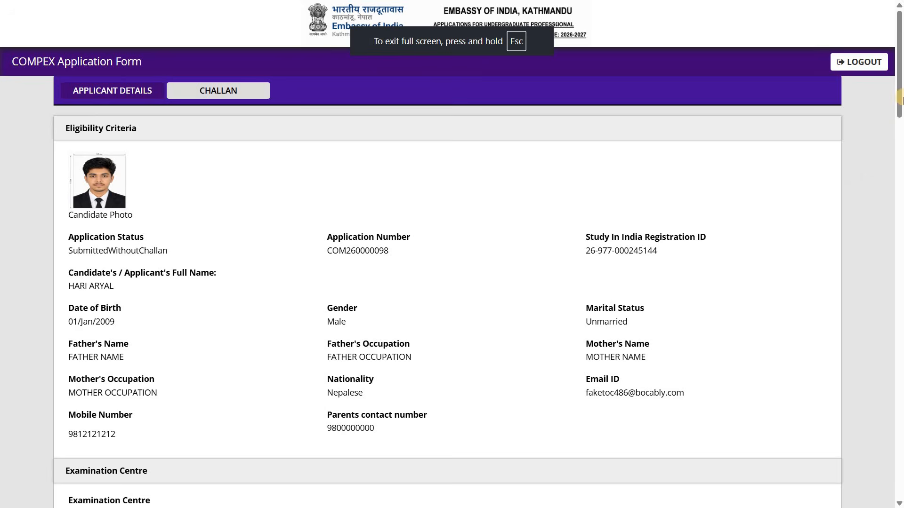
pyautogui.scroll(-2, 220, 228)
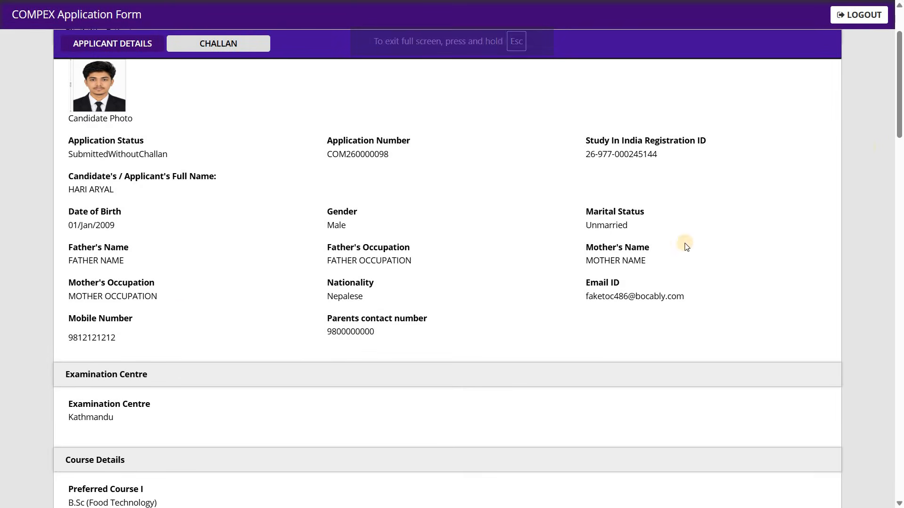
pyautogui.click(902, 240)
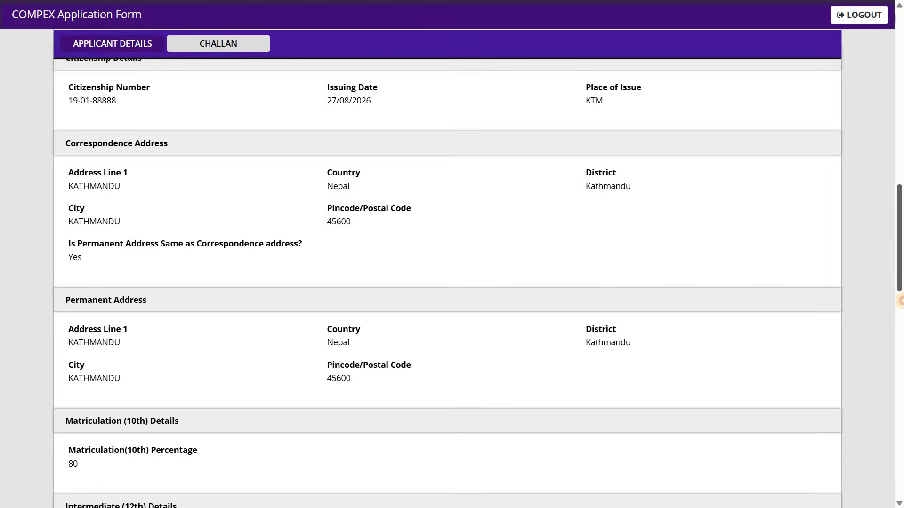
pyautogui.click(902, 301)
pyautogui.click(902, 489)
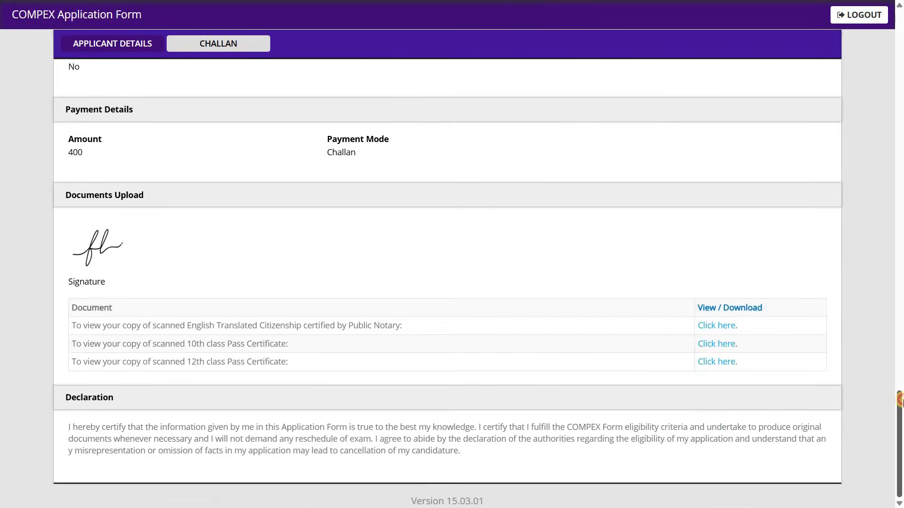
pyautogui.click(903, 292)
pyautogui.click(902, 213)
pyautogui.click(902, 129)
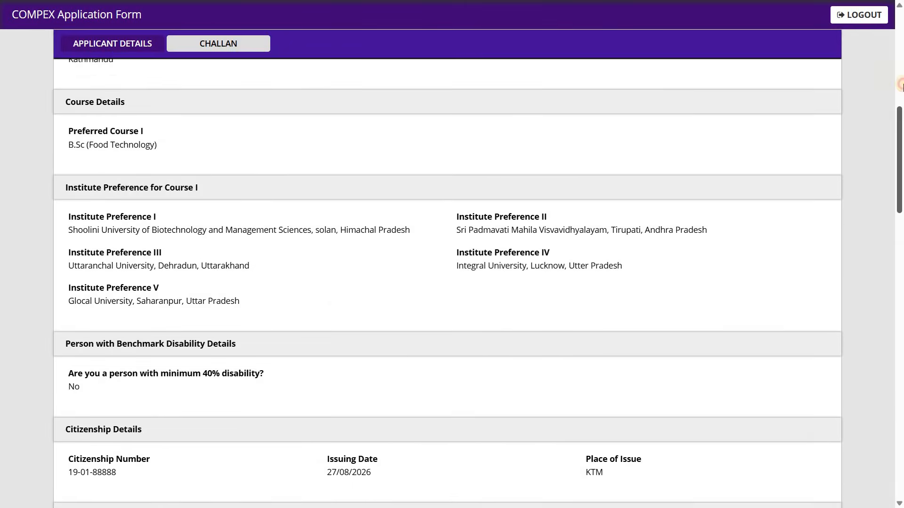
pyautogui.click(902, 84)
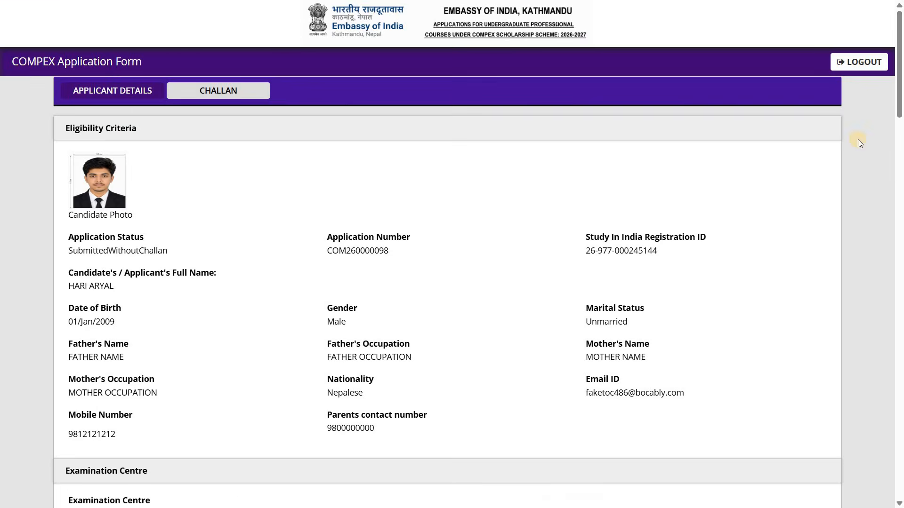
# Step: Print the submitted application with Save as PDF as the destination, all pages in portrait layout, and save the file
pyautogui.click(807, 189)
pyautogui.hotkey('ctrl', 'p')
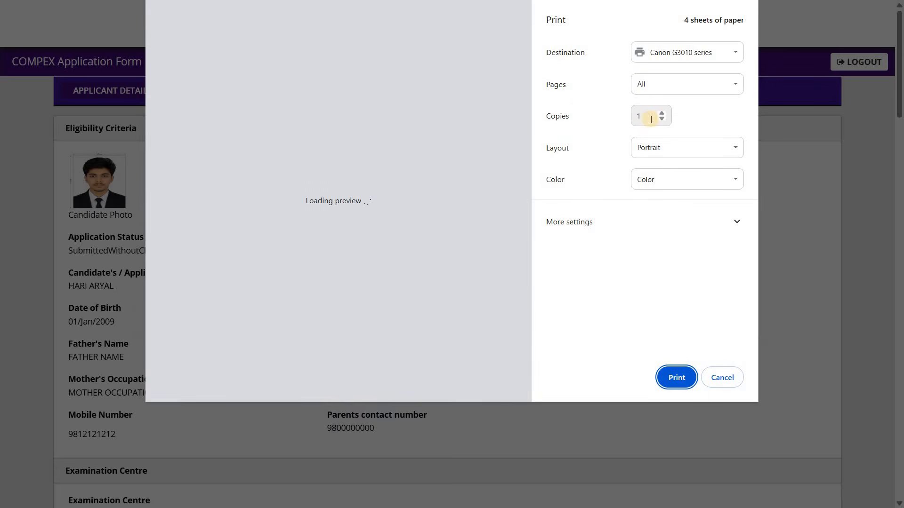
pyautogui.moveTo(527, 84); pyautogui.dragTo(520, 61)
pyautogui.click(692, 52)
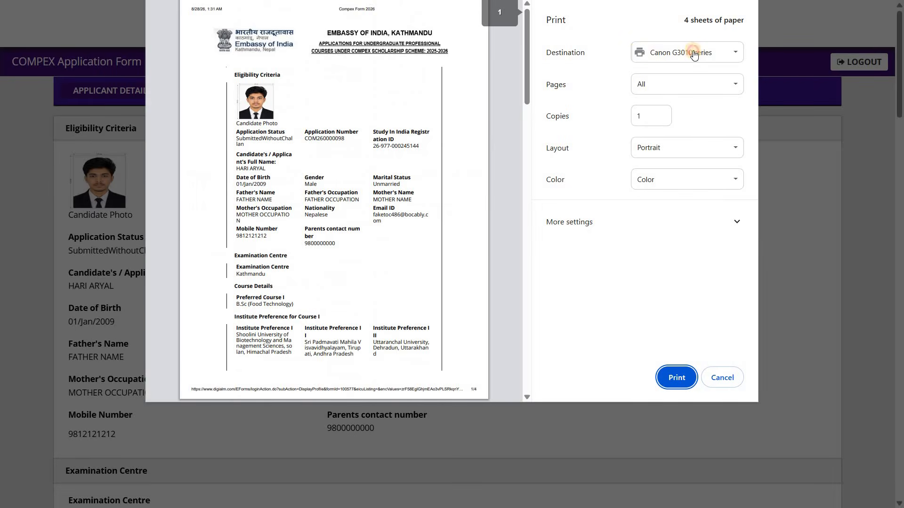
pyautogui.click(690, 85)
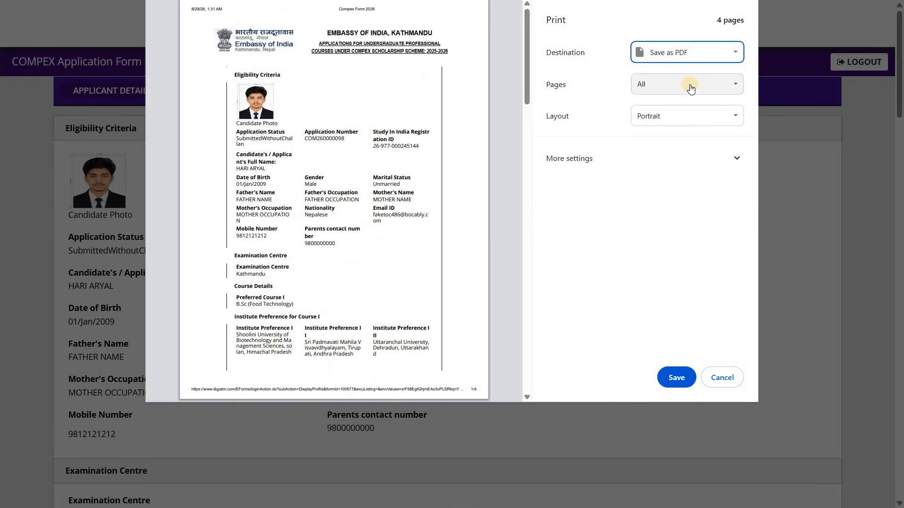
pyautogui.click(678, 377)
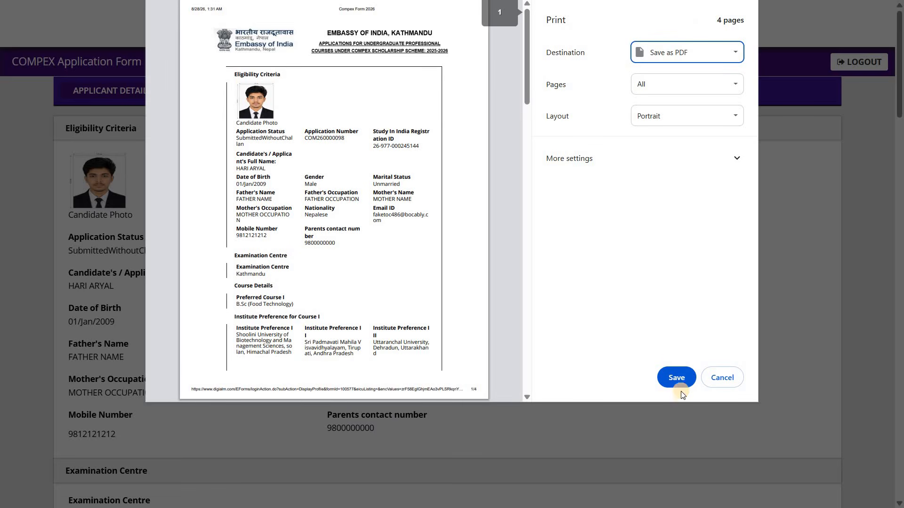
pyautogui.click(681, 386)
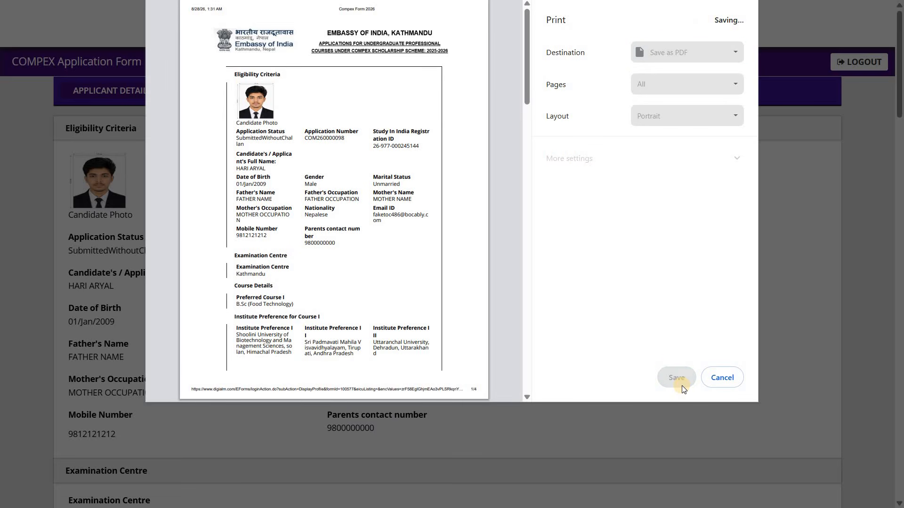
pyautogui.press('Return')
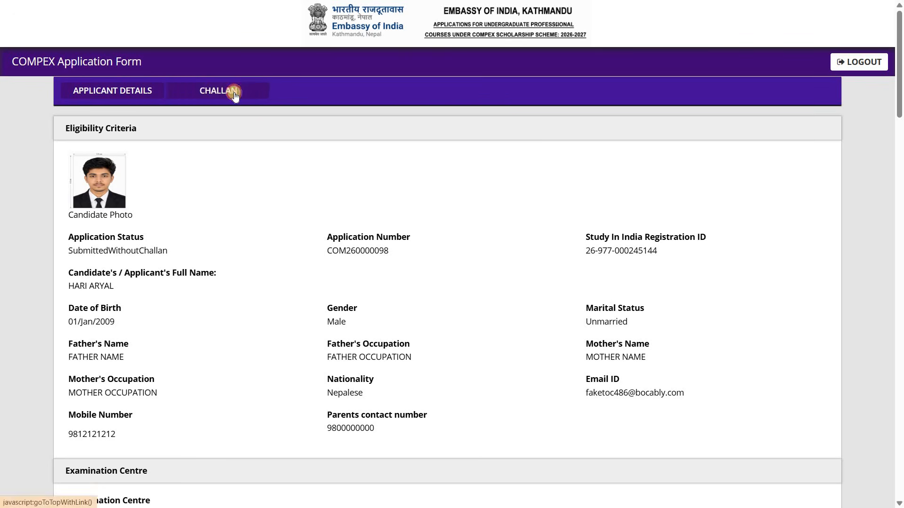
# Step: Open the Challan section of the application and download the bank challan PDF for viewing
pyautogui.click(235, 92)
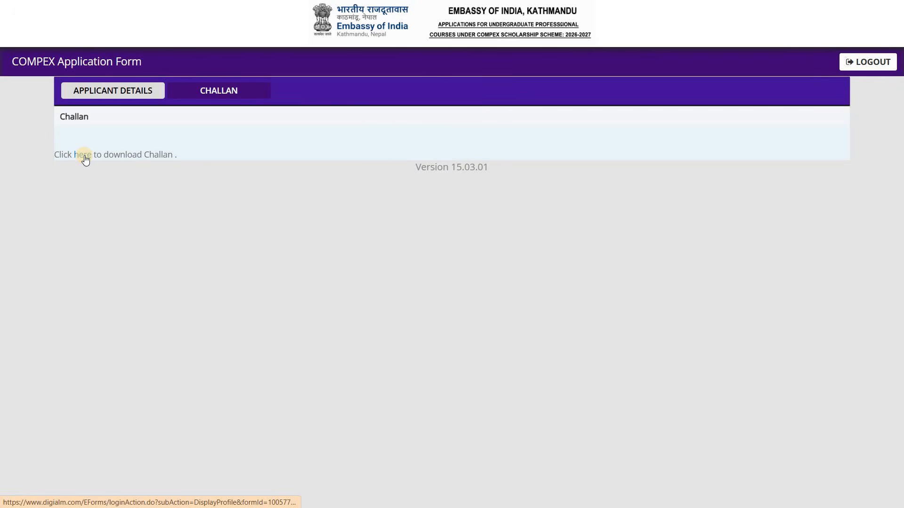
pyautogui.click(84, 157)
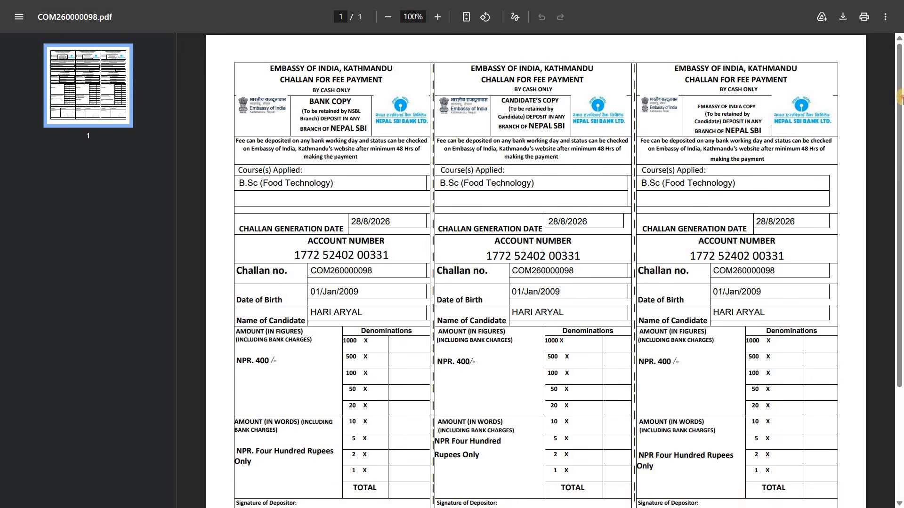
pyautogui.scroll(-3, 899, 224)
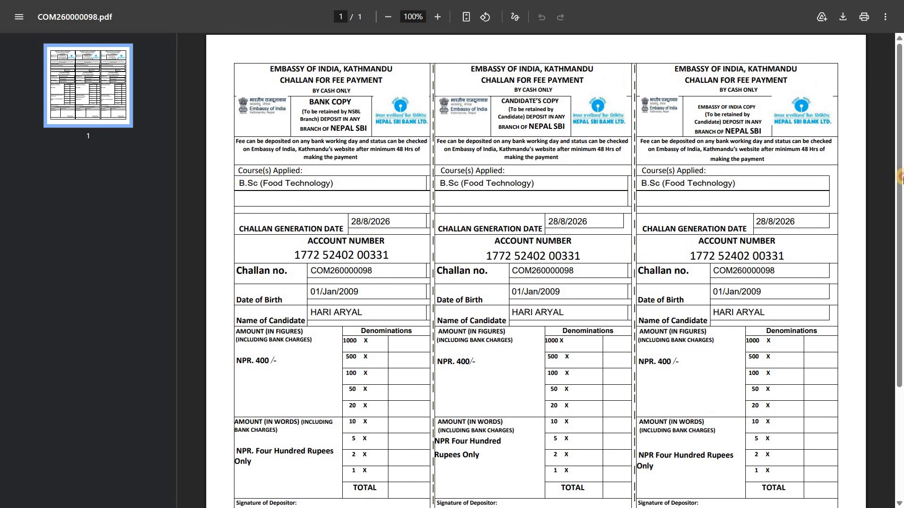
pyautogui.scroll(-3, 258, 286)
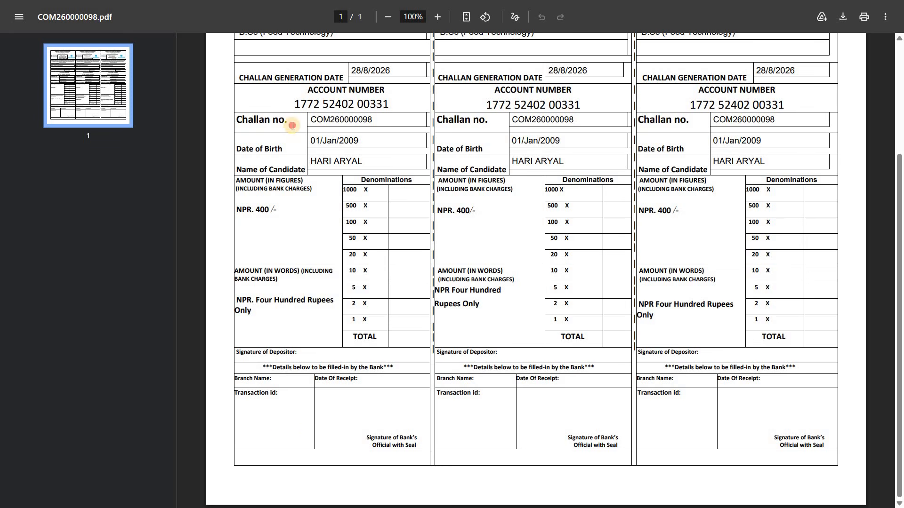
# Step: Examine the bank challan, highlighting the challan number on the bank copy and checking the amount and bank-filled sections
pyautogui.tripleClick(237, 124)
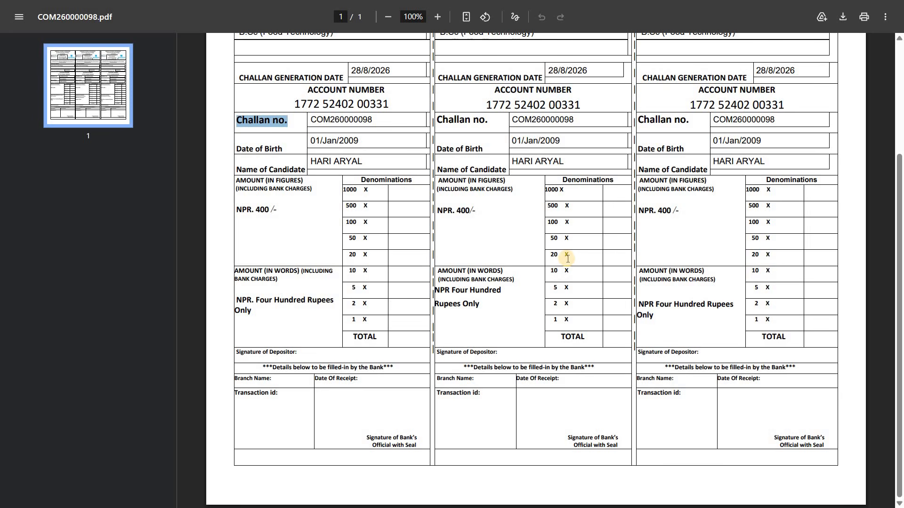
pyautogui.doubleClick(313, 123)
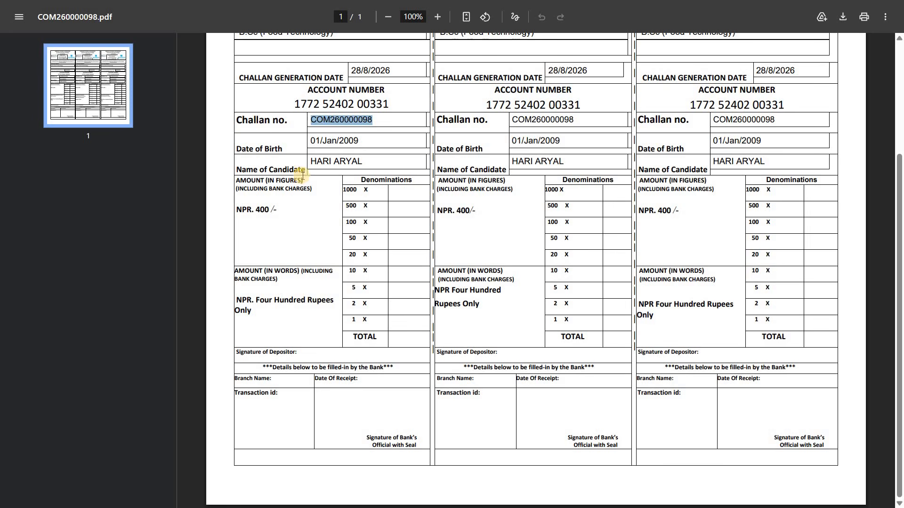
pyautogui.click(302, 394)
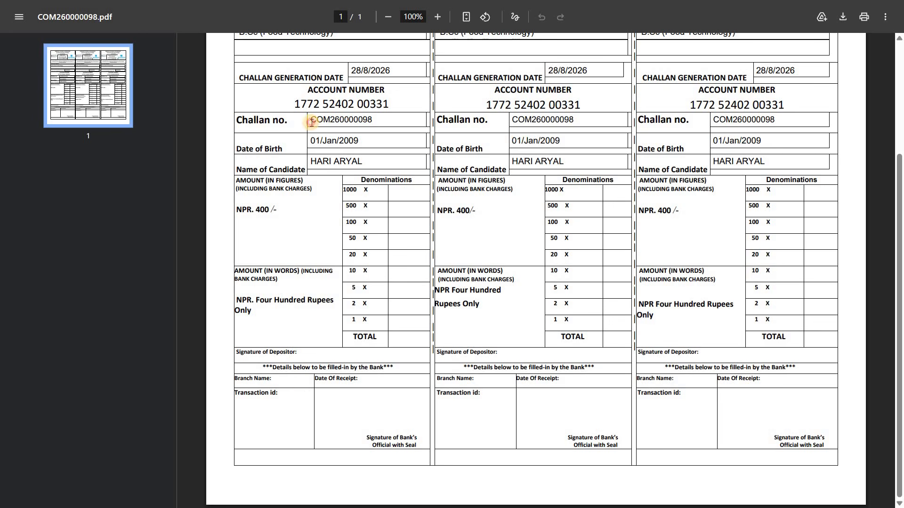
pyautogui.moveTo(312, 120); pyautogui.dragTo(379, 120)
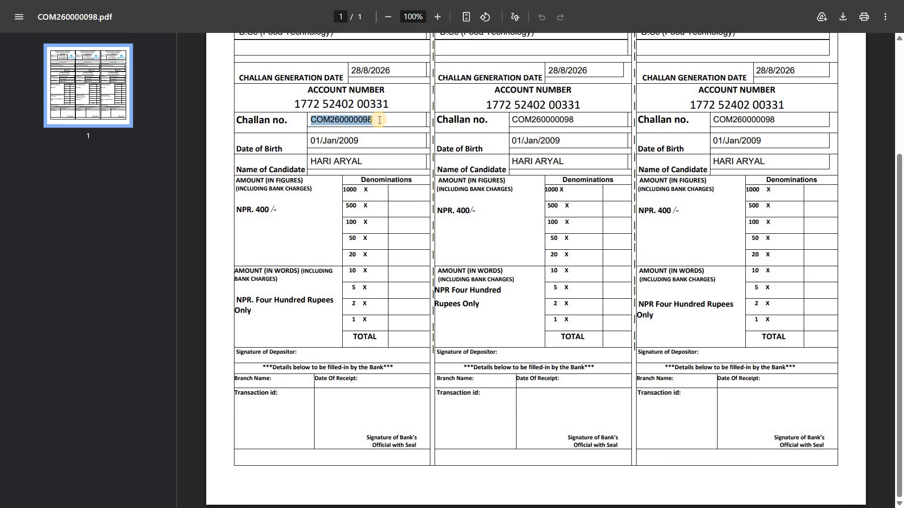
pyautogui.click(812, 192)
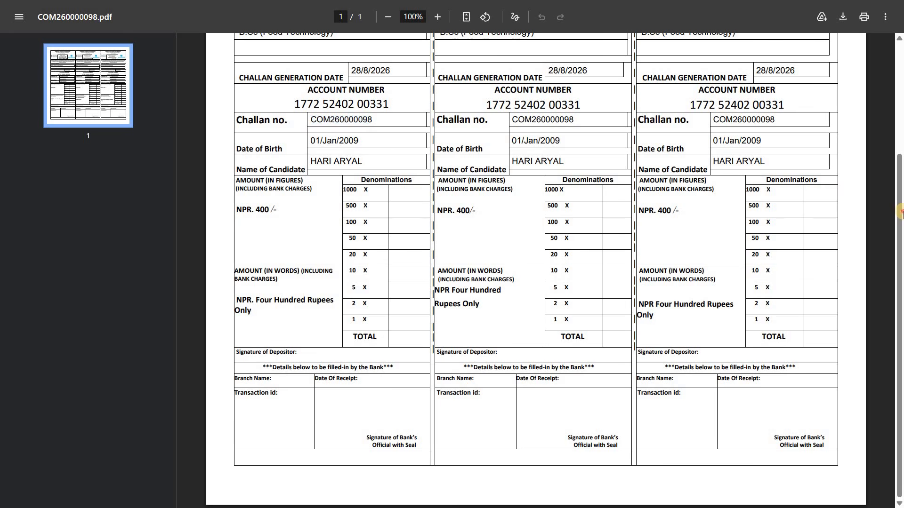
pyautogui.click(900, 80)
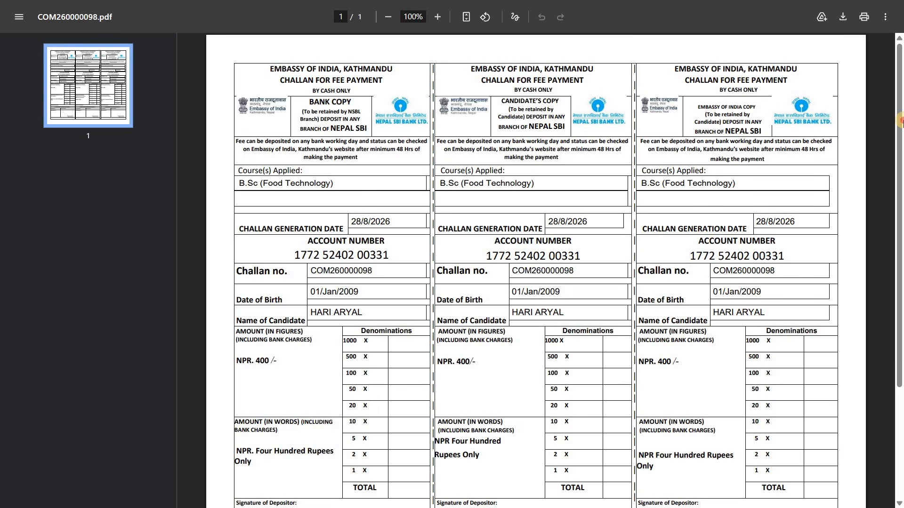
pyautogui.scroll(-4, 896, 282)
pyautogui.scroll(4, 881, 165)
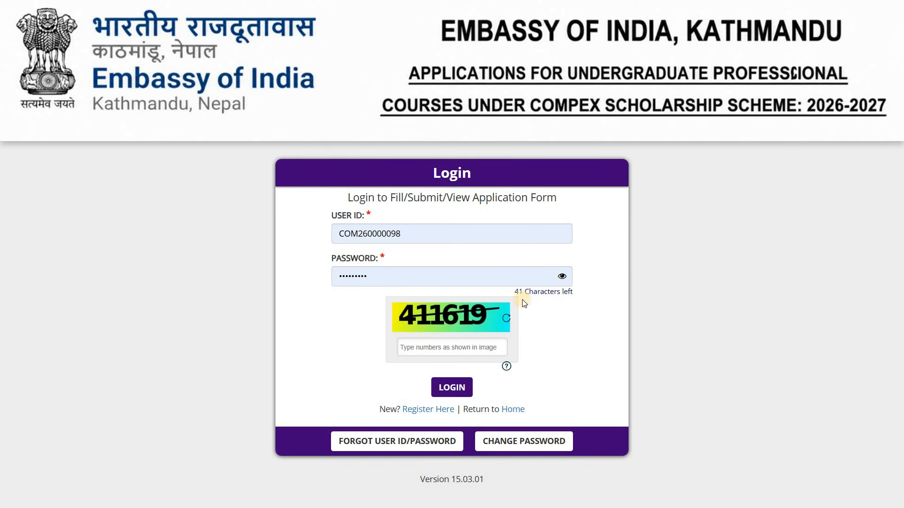
# Step: Log in to the application form again with the captcha code shown, dismiss the Step-2 note and view the uploaded documents and declaration
pyautogui.click(457, 342)
pyautogui.write('411619')
pyautogui.click(453, 389)
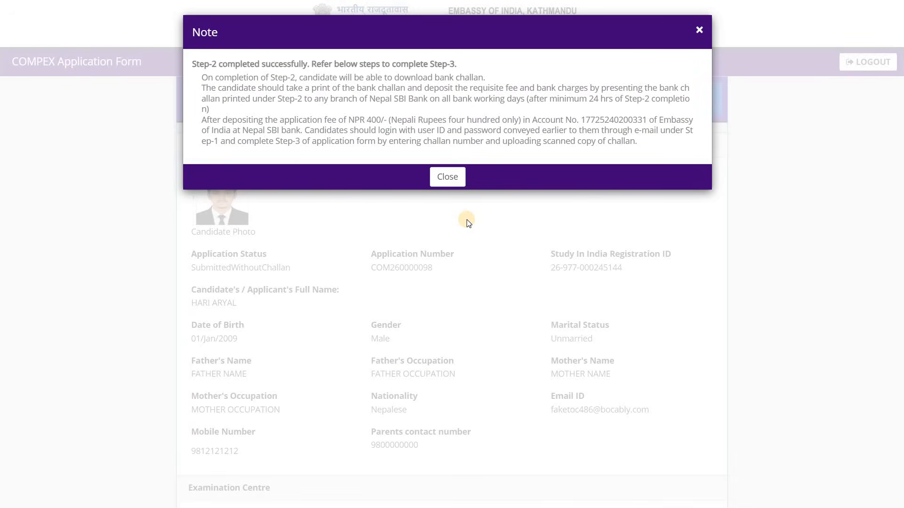
pyautogui.click(448, 176)
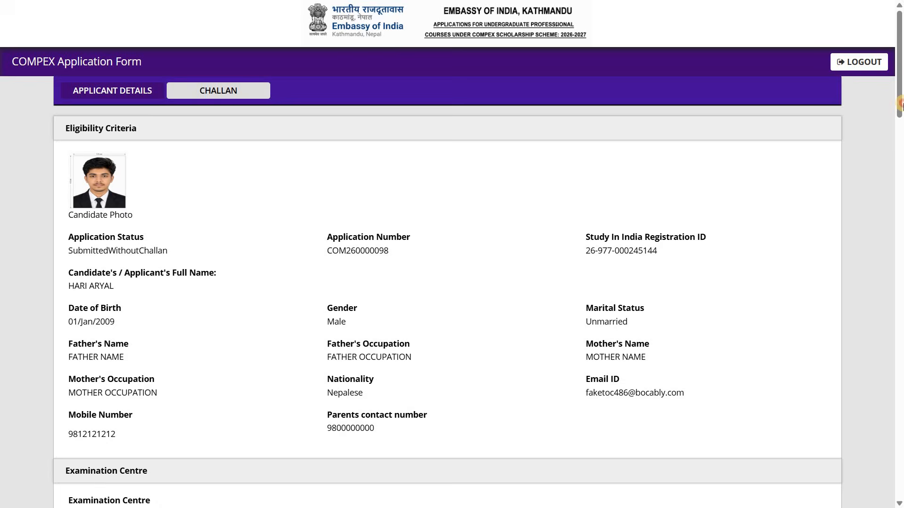
pyautogui.moveTo(902, 104); pyautogui.dragTo(879, 76)
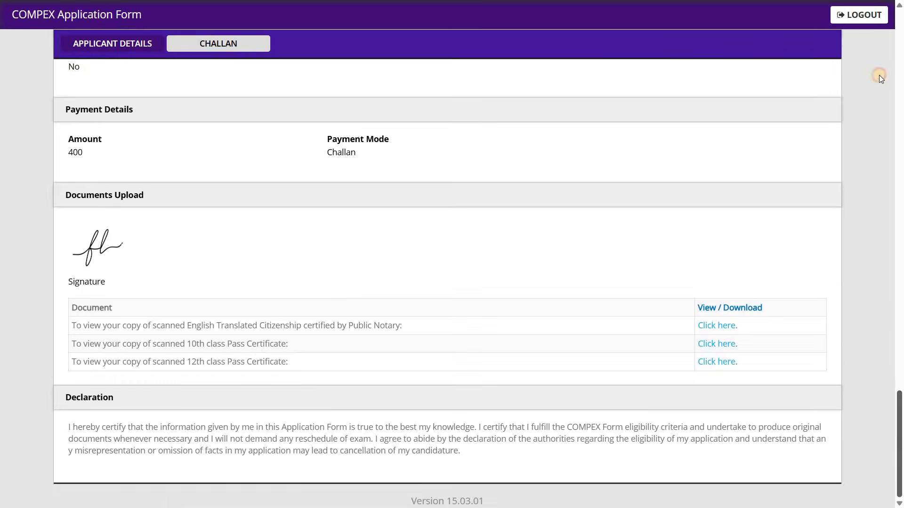